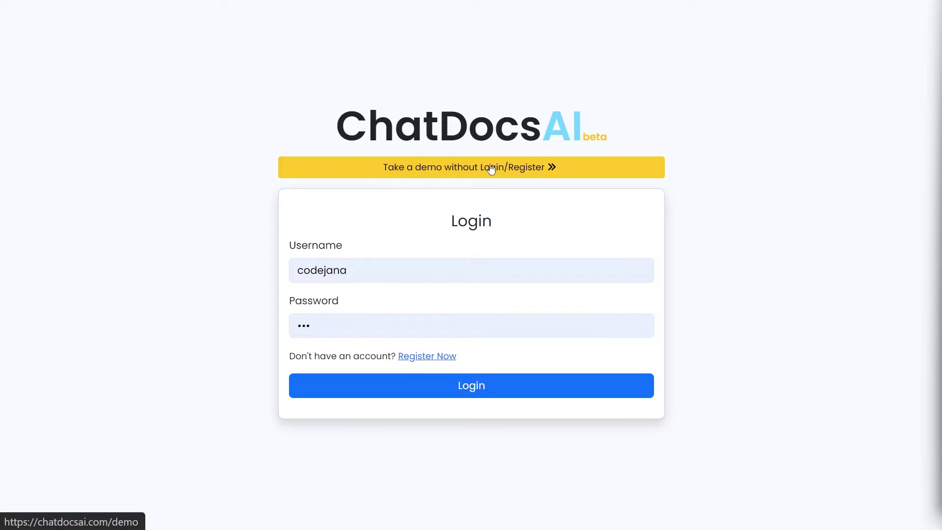
- Start the RAG Chatbot Demo using 'Take a demo without Login/Register'
click(519, 176)
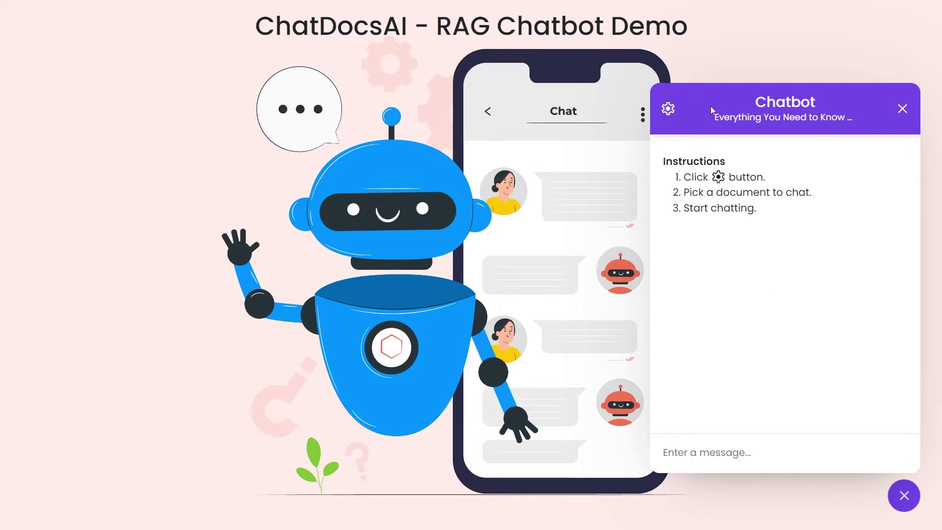
- Point out the chatbot's three-step instructions by briefly highlighting parts of them
click(668, 108)
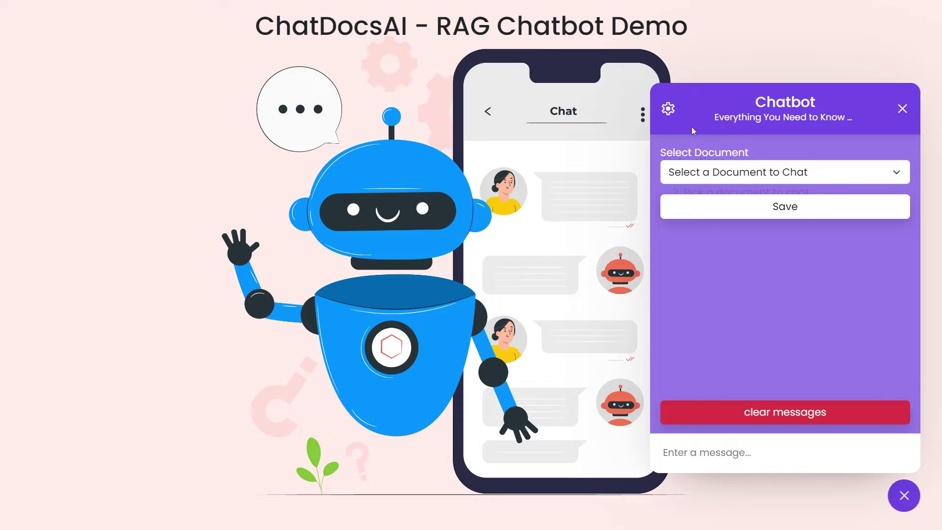
click(668, 109)
drag(768, 208, 766, 177)
click(693, 192)
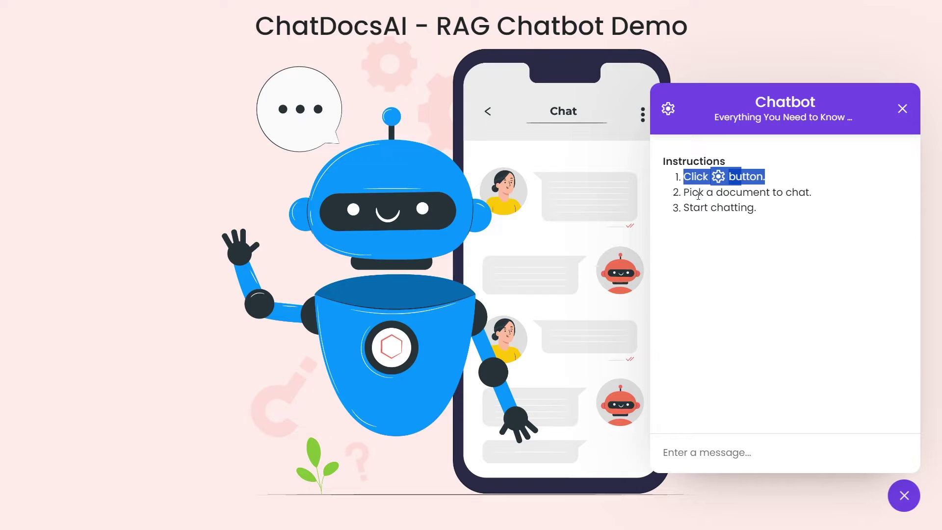
click(686, 209)
drag(813, 193, 778, 206)
click(776, 212)
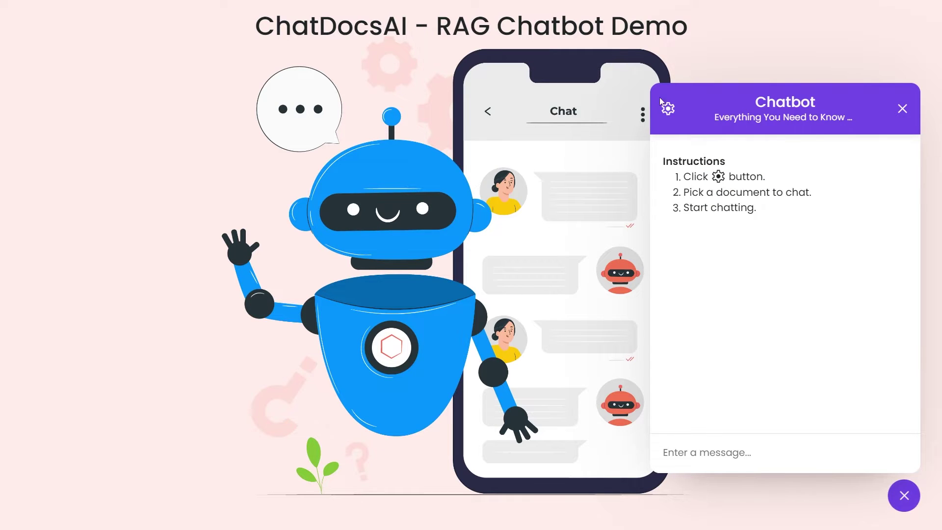
- Set Scarlet-7.pdf as the chat document, save it, and clear the earlier messages
click(668, 108)
click(739, 175)
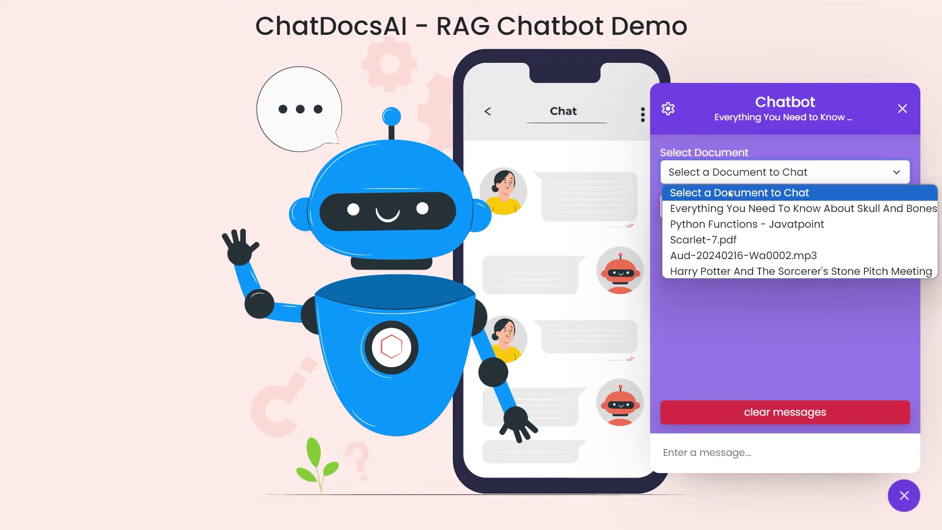
click(703, 240)
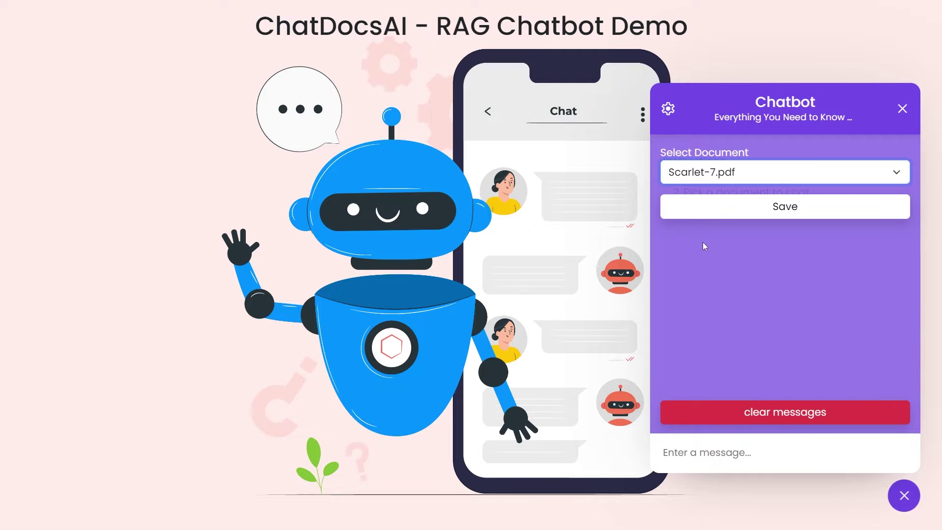
click(746, 206)
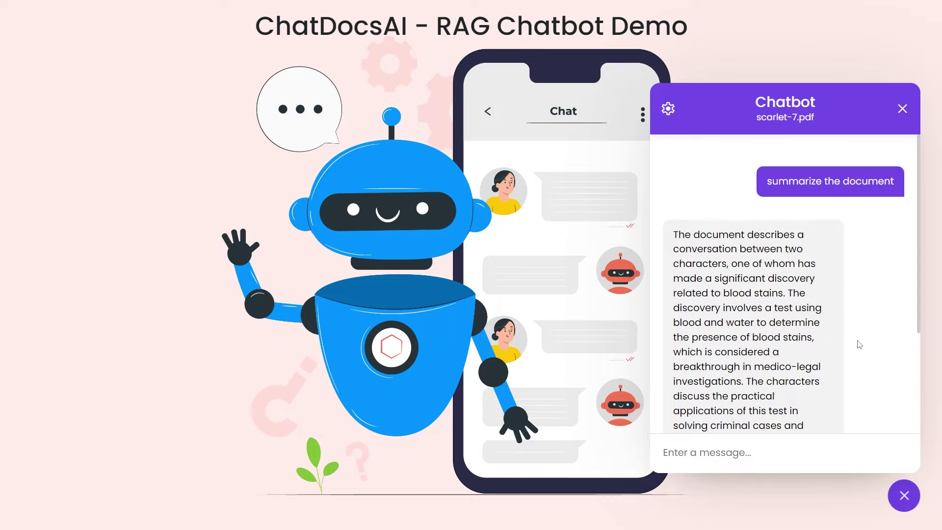
click(668, 108)
click(727, 412)
- Ask 'what is the document about?', highlight the army-doctor answer, then close the chatbot
click(808, 362)
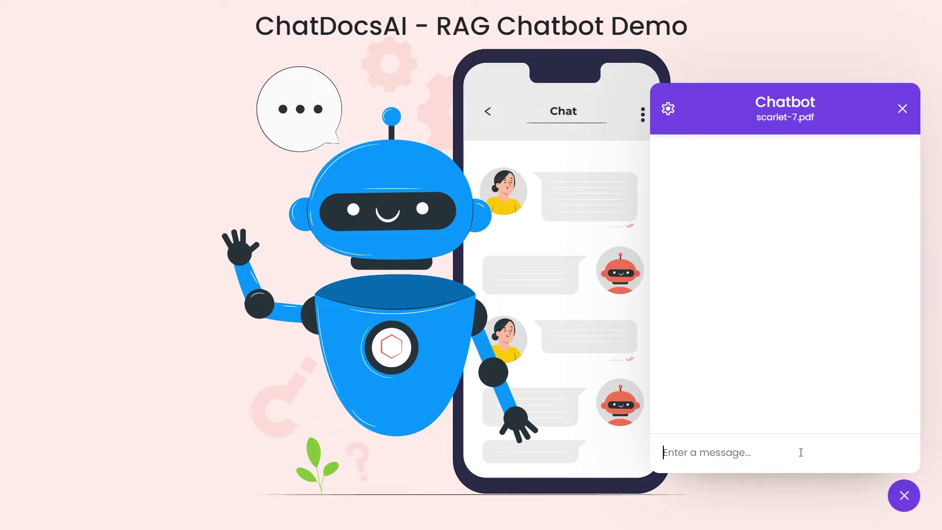
text(what is th)
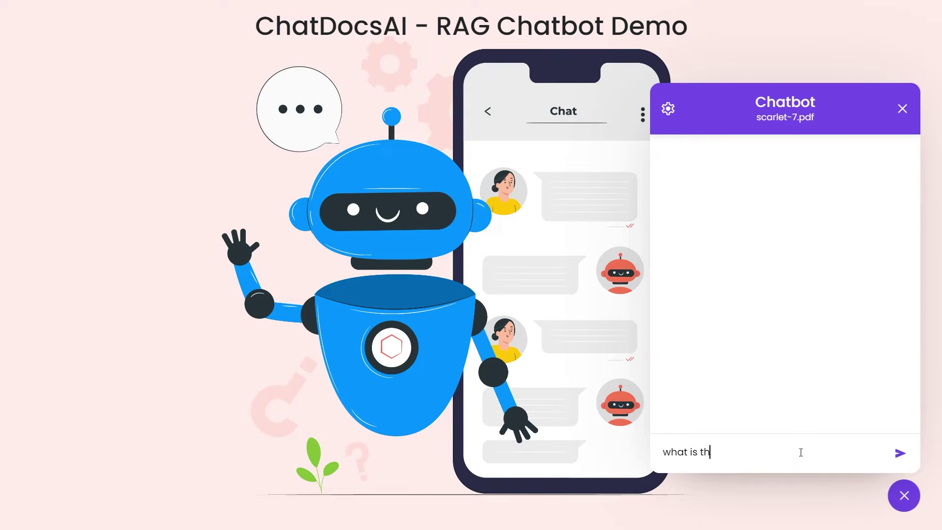
text(e document about?)
key(Return)
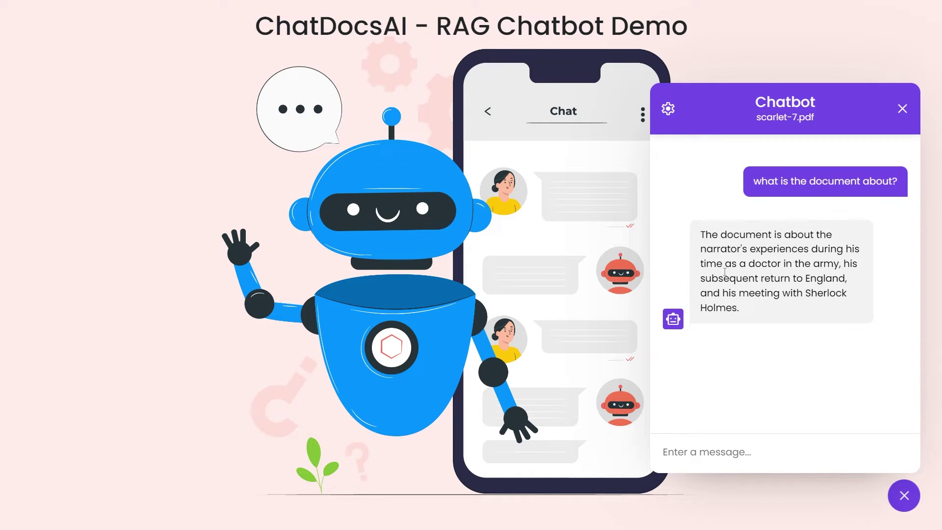
drag(706, 264, 839, 267)
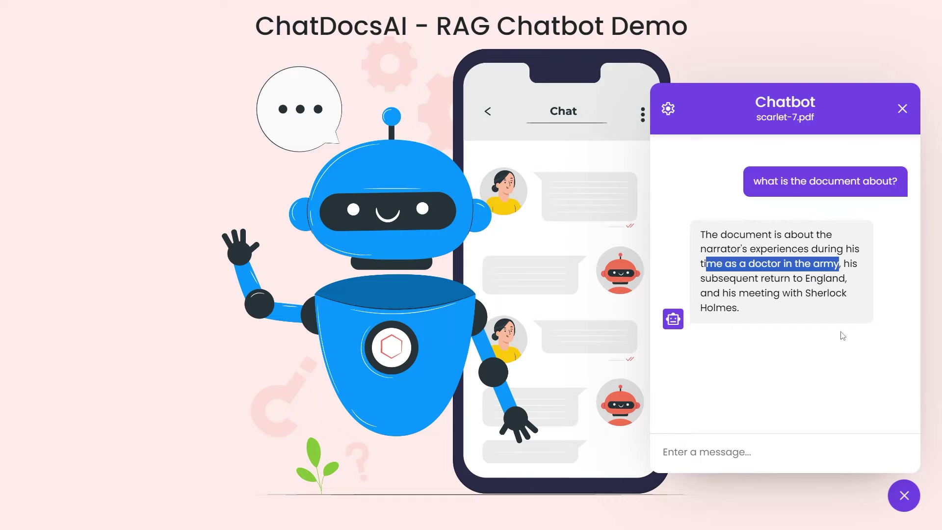
click(903, 108)
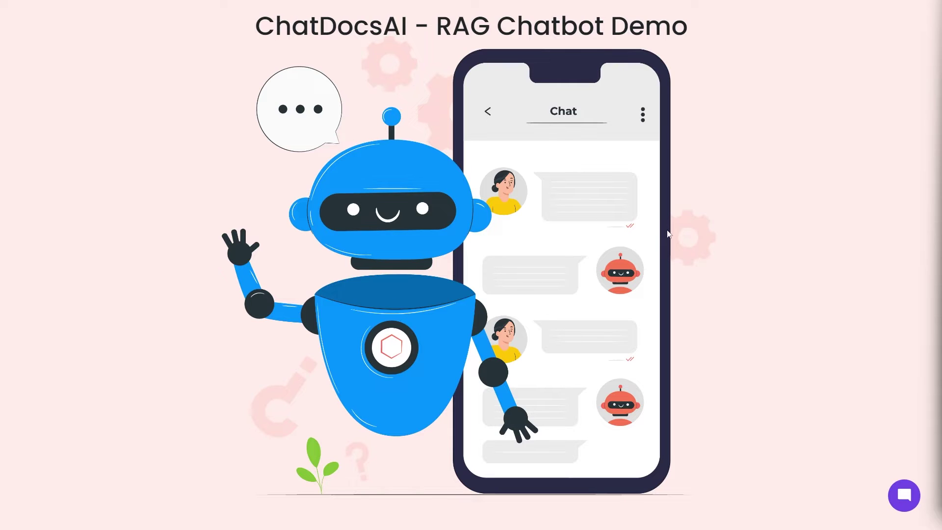
right_click(260, 187)
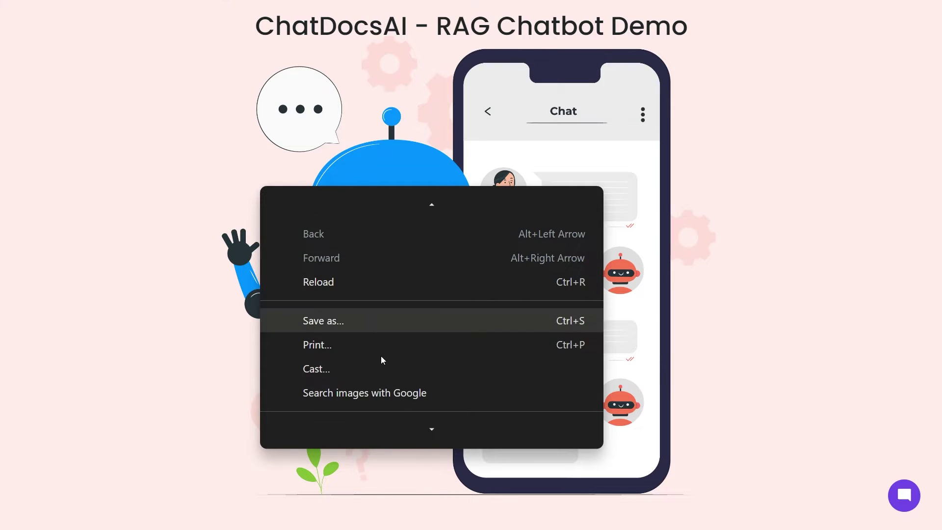
- Switch to the mobile device preview and set the chatbot's document to Scarlet-7.pdf
click(887, 276)
key(ctrl+shift+m)
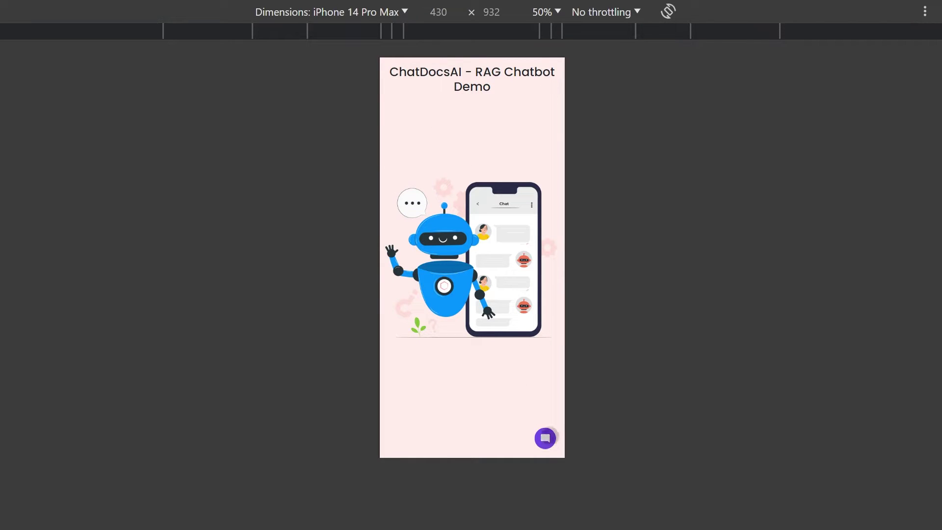
click(545, 438)
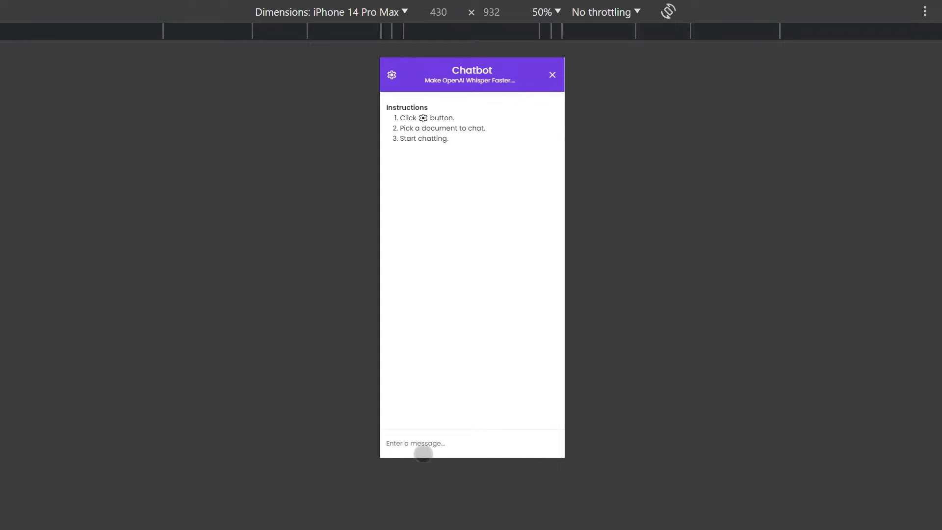
click(392, 74)
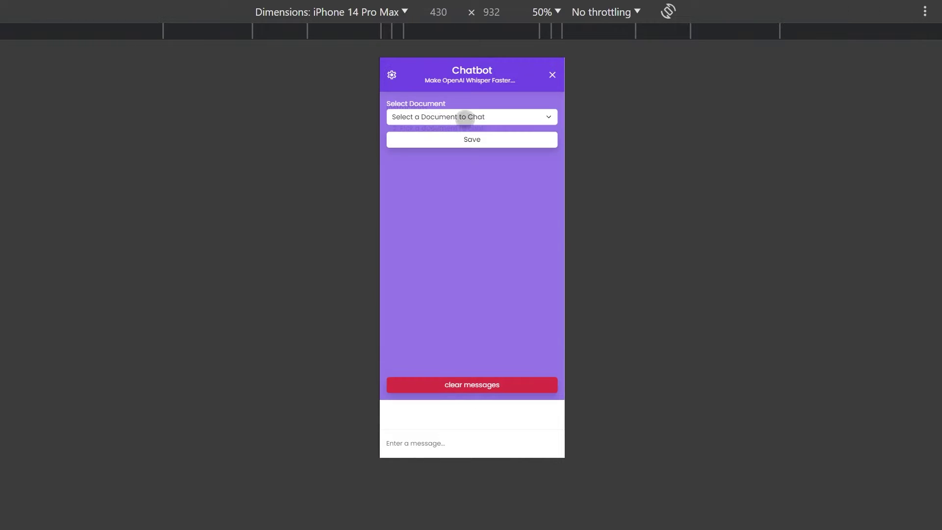
click(468, 116)
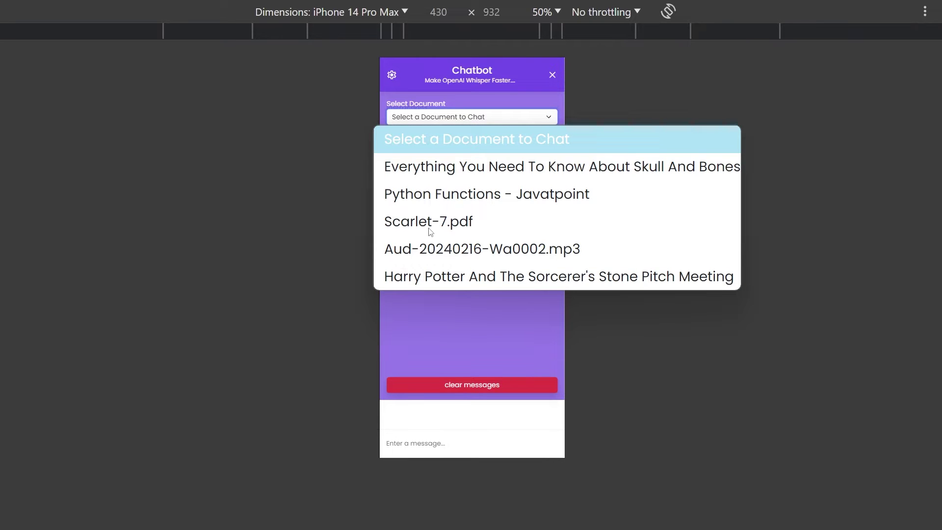
click(431, 231)
click(458, 142)
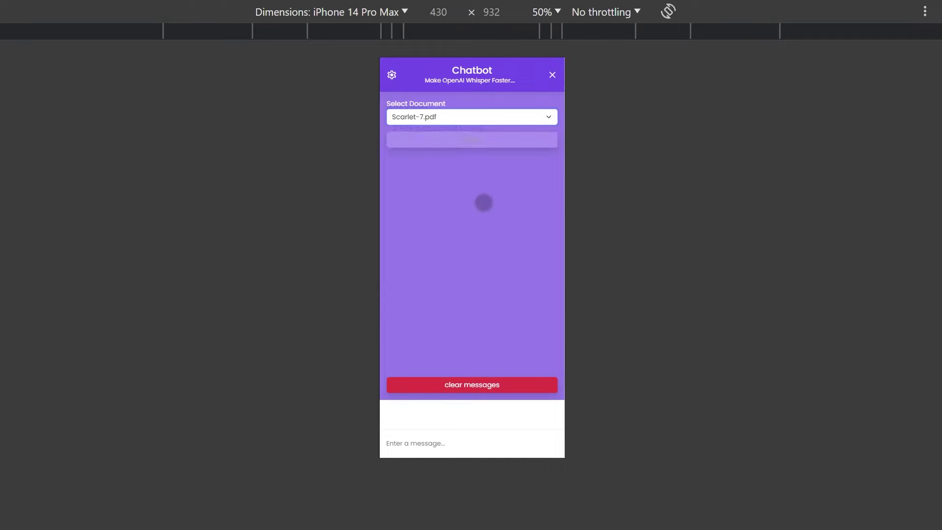
- Ask 'can you summarize it in list', review the seven-point answer, then close the chatbot
click(442, 444)
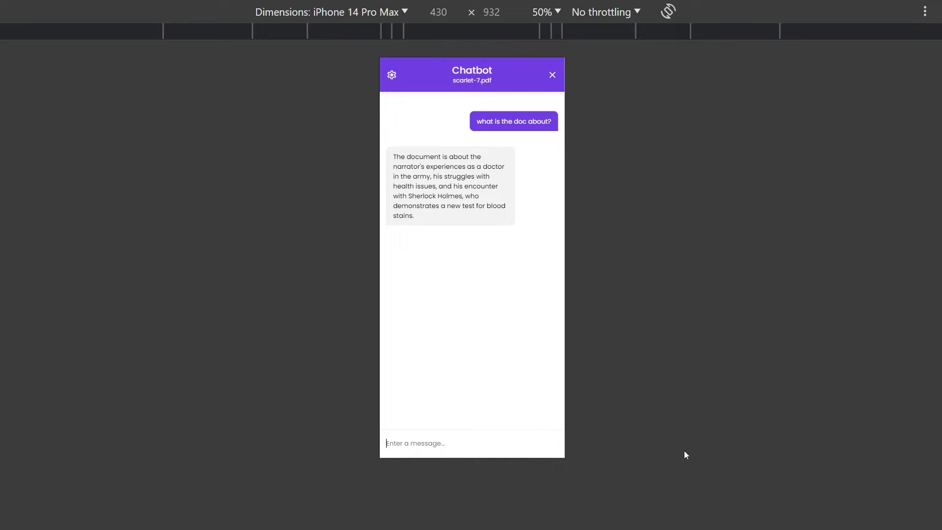
text(can you summarize it in list)
key(shift+Return)
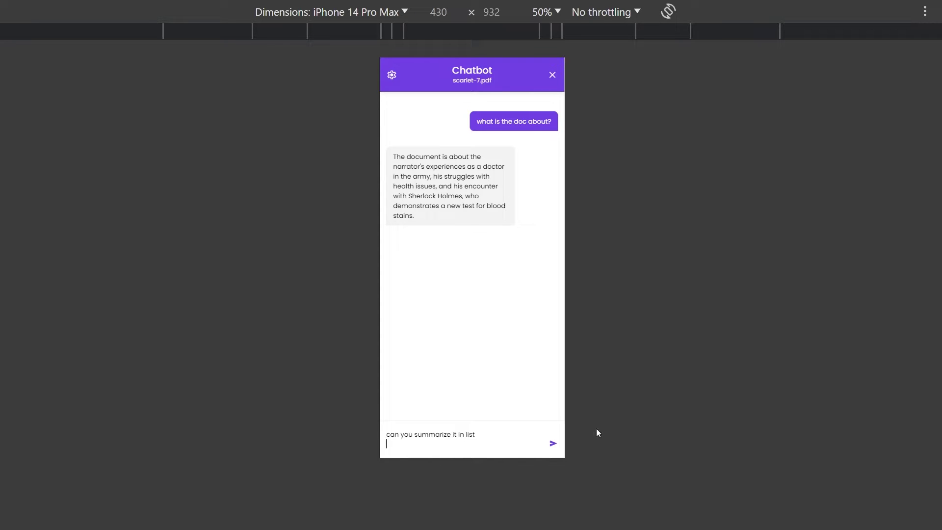
click(553, 443)
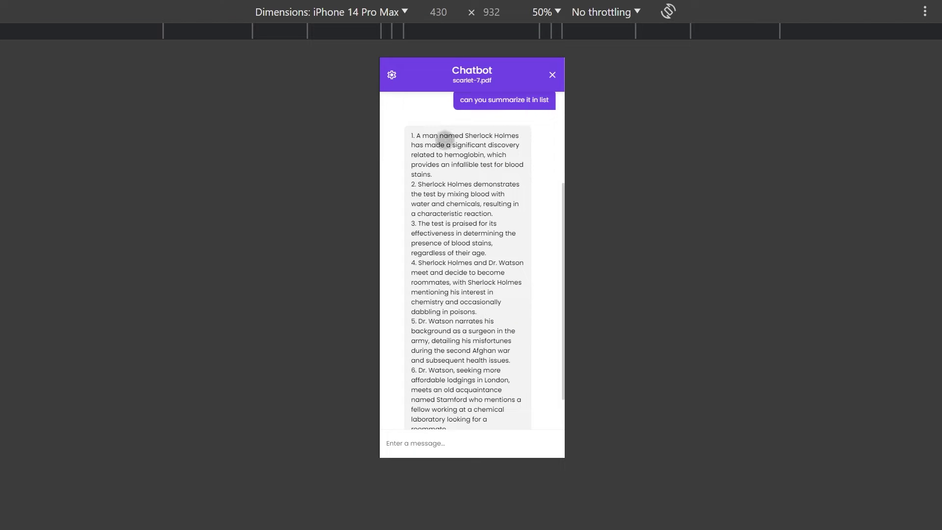
drag(440, 369, 432, 120)
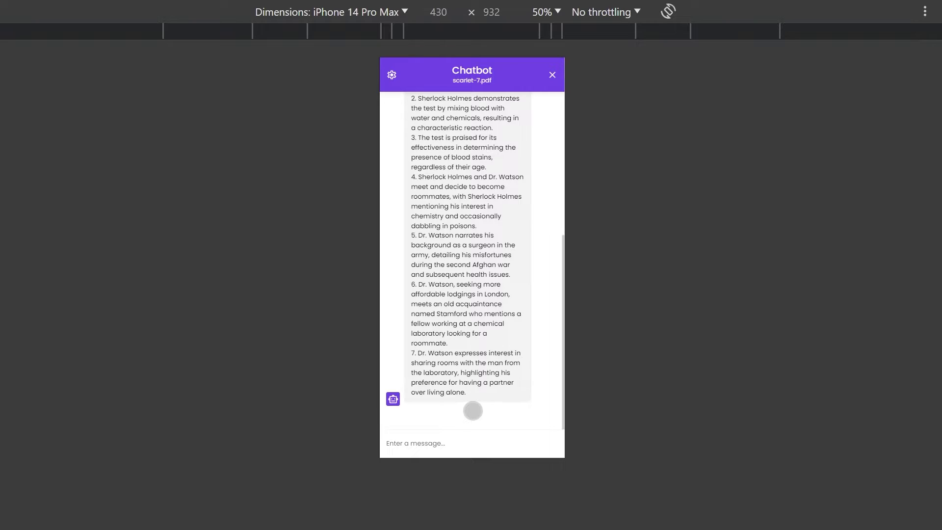
scroll(481, 338, up, 3)
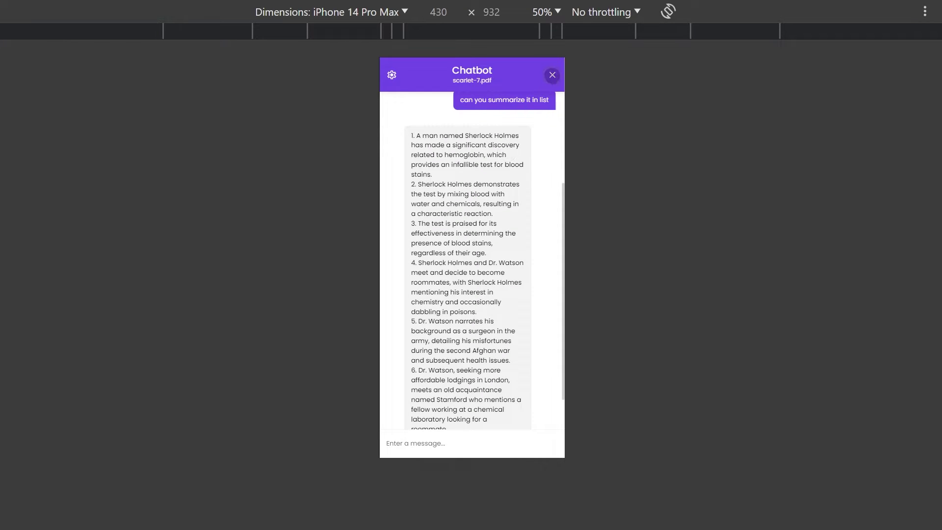
click(552, 74)
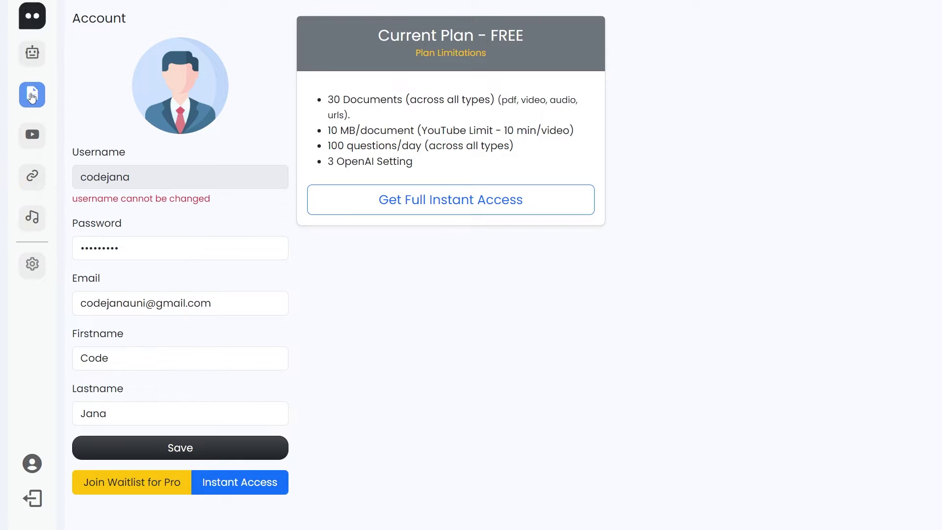
- Browse the document chats and demo page, then pick scarlet-7.pdf from the chat's document list
click(32, 97)
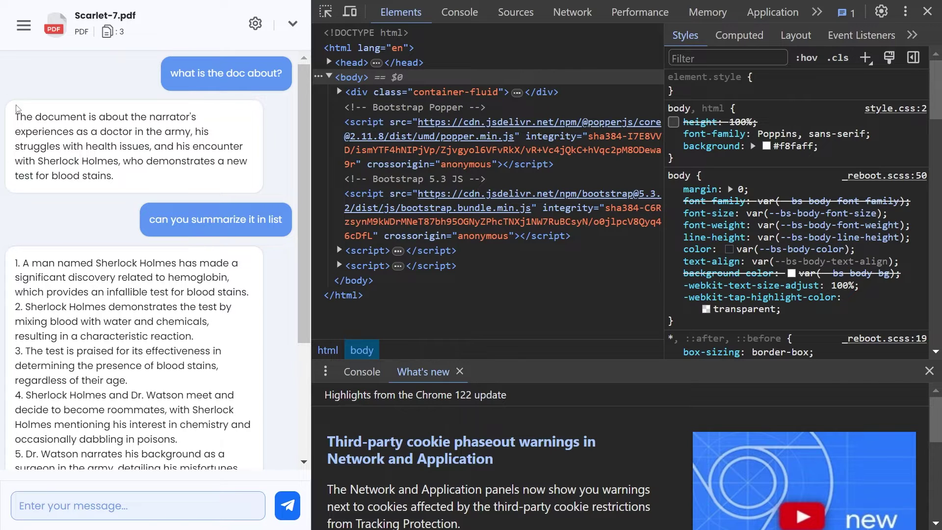
click(23, 24)
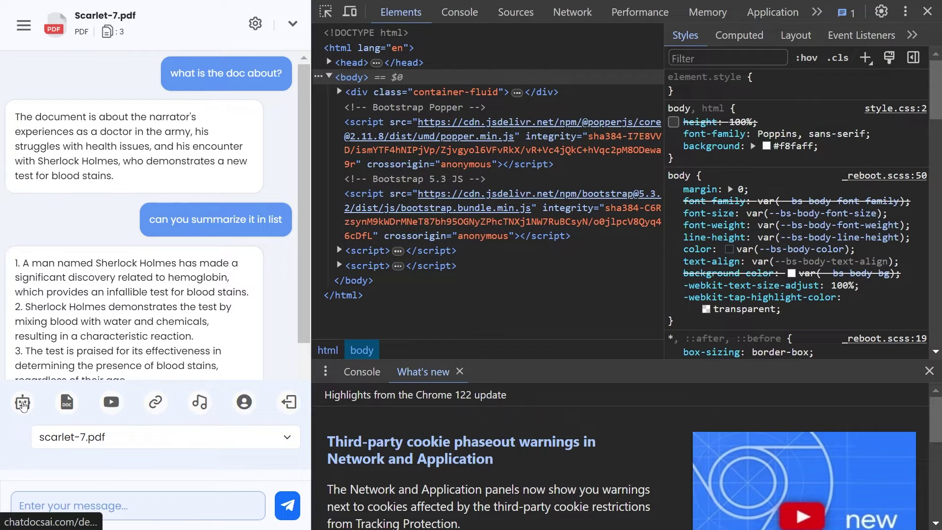
click(23, 407)
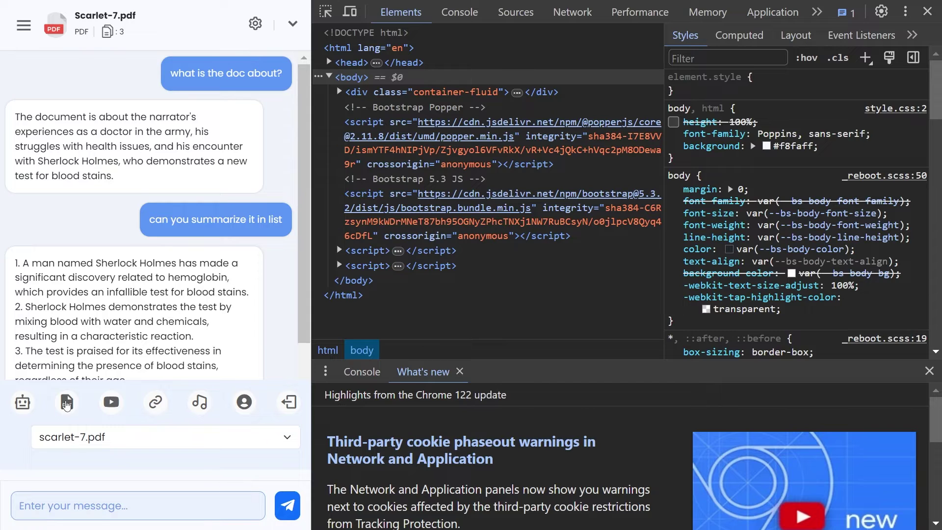
click(67, 405)
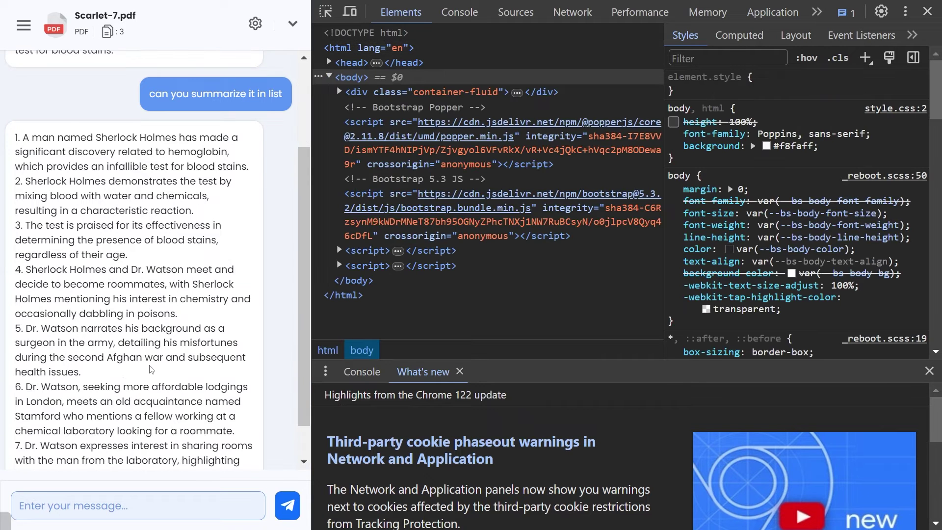
click(27, 37)
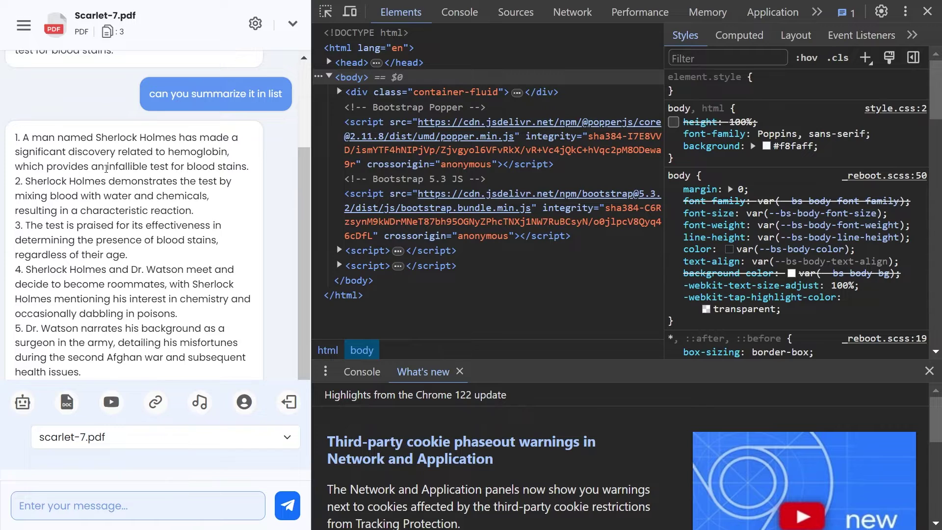
click(123, 440)
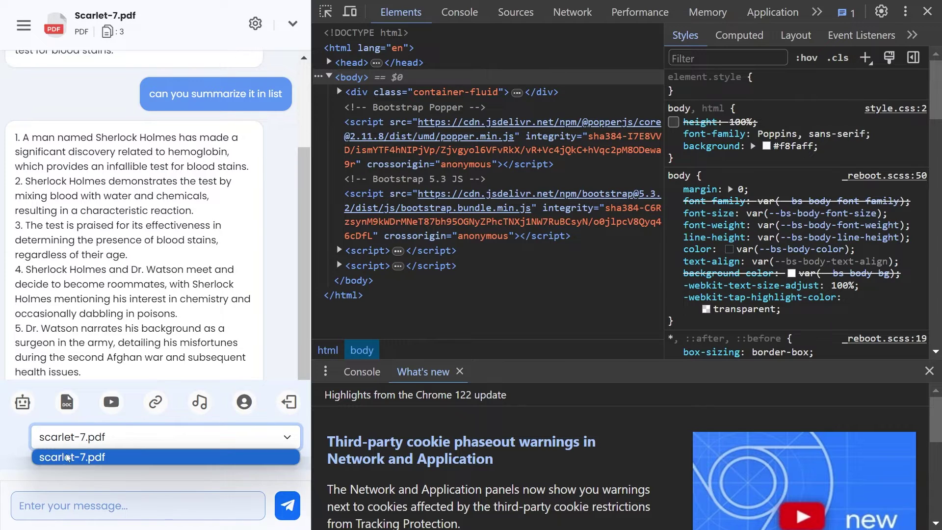
click(101, 459)
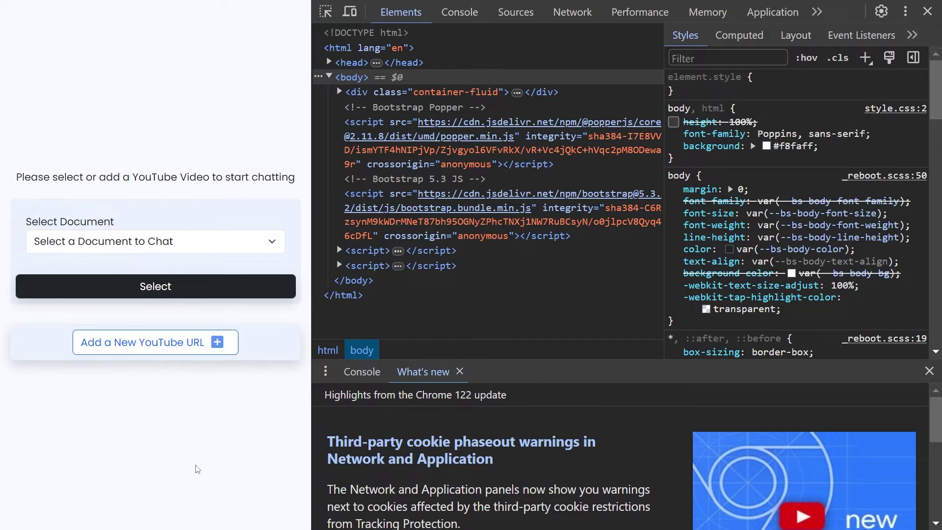
- Load the GPT-5 video into a chat and send the suggested question 'what is the video about?'
click(98, 242)
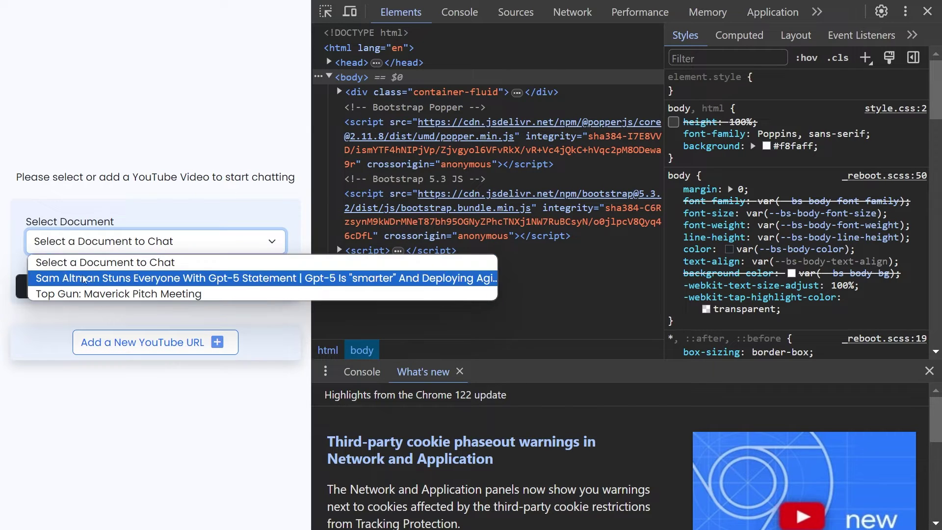
click(107, 282)
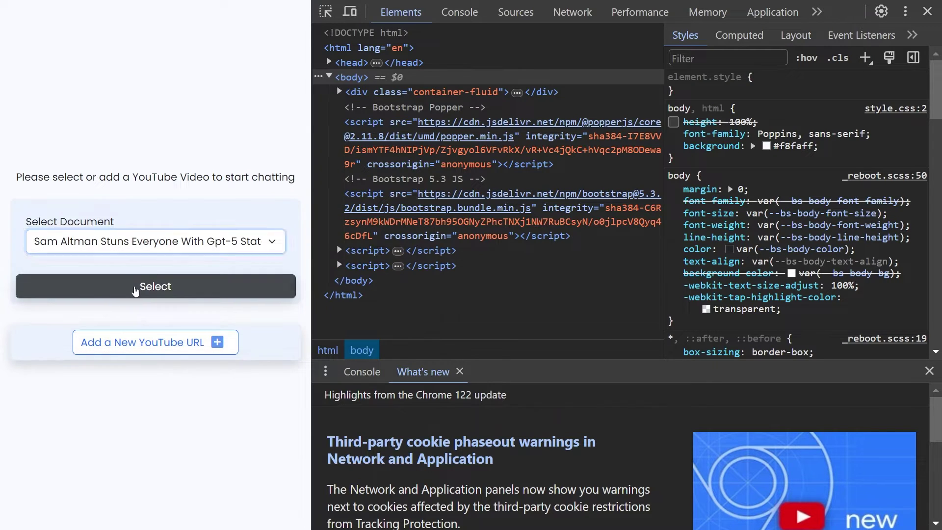
click(135, 291)
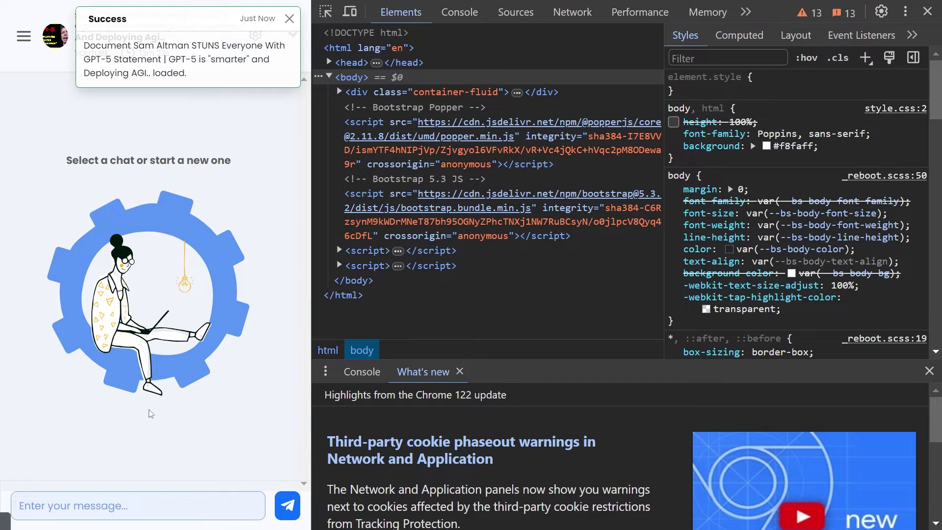
click(84, 506)
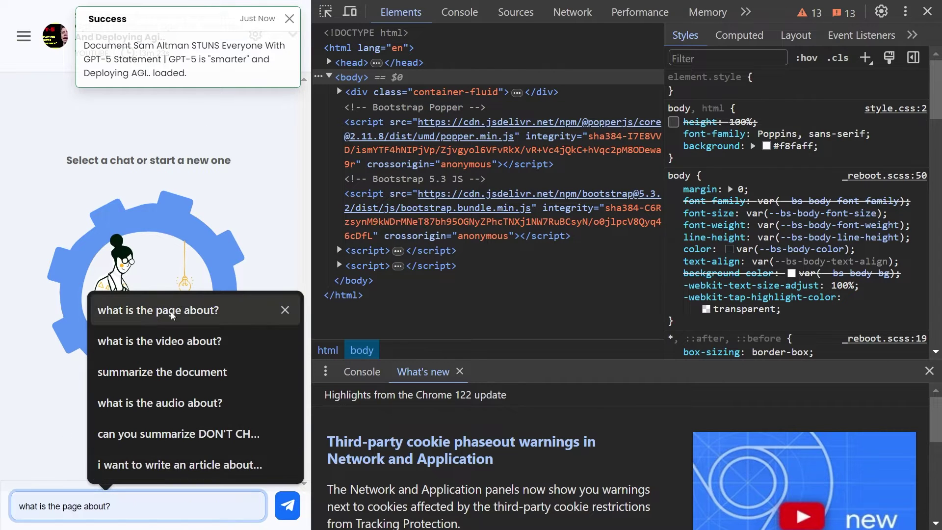
click(179, 344)
click(287, 506)
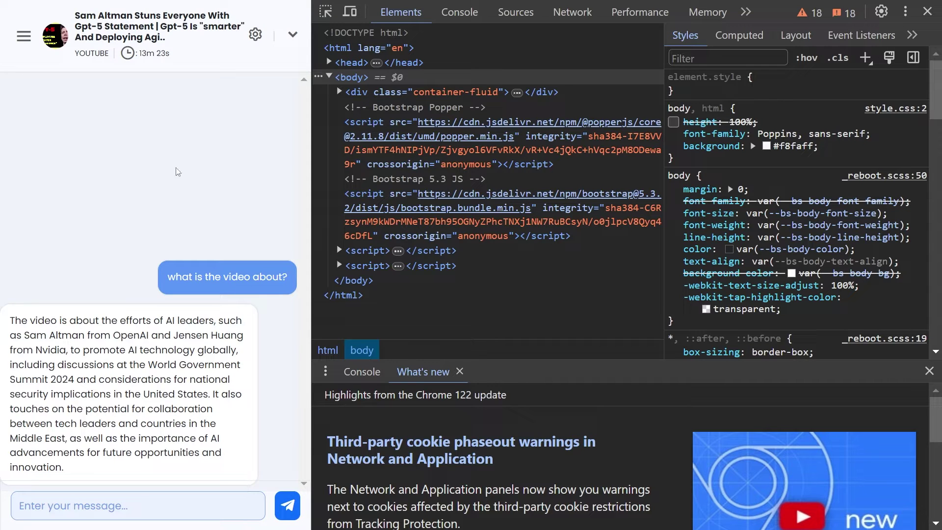
- Permanently delete this chat's messages, then open the account profile's current plan
click(293, 35)
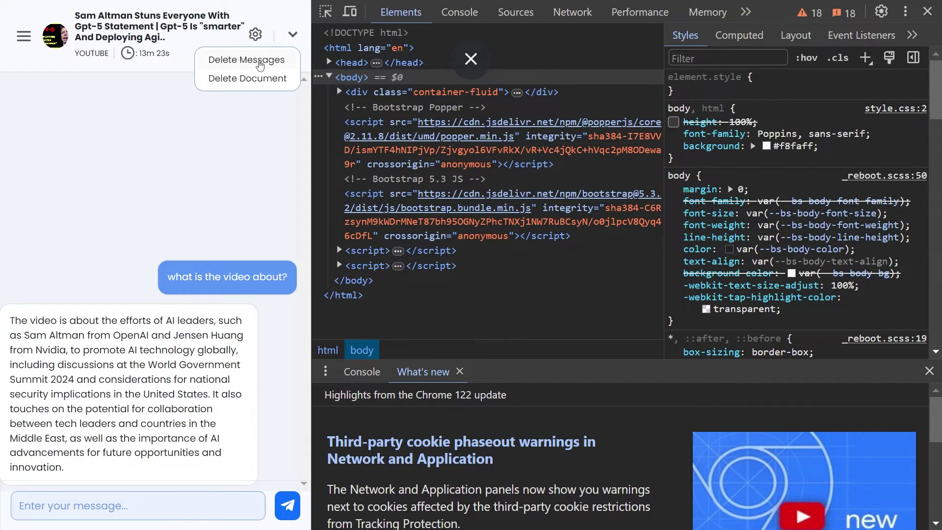
click(260, 64)
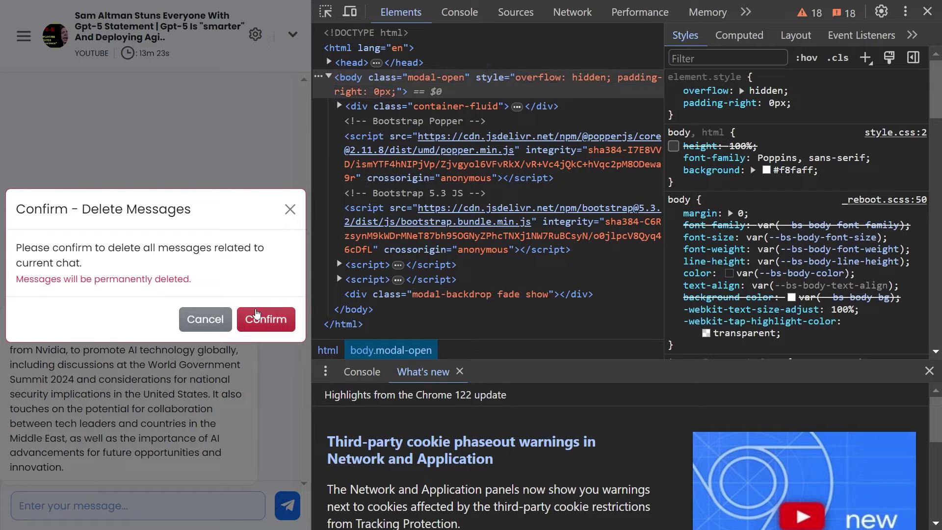
click(256, 314)
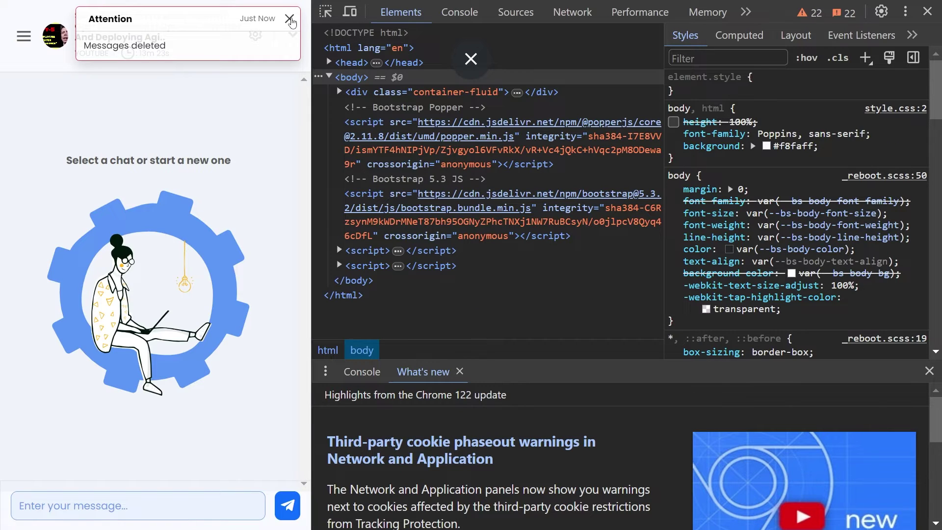
click(289, 19)
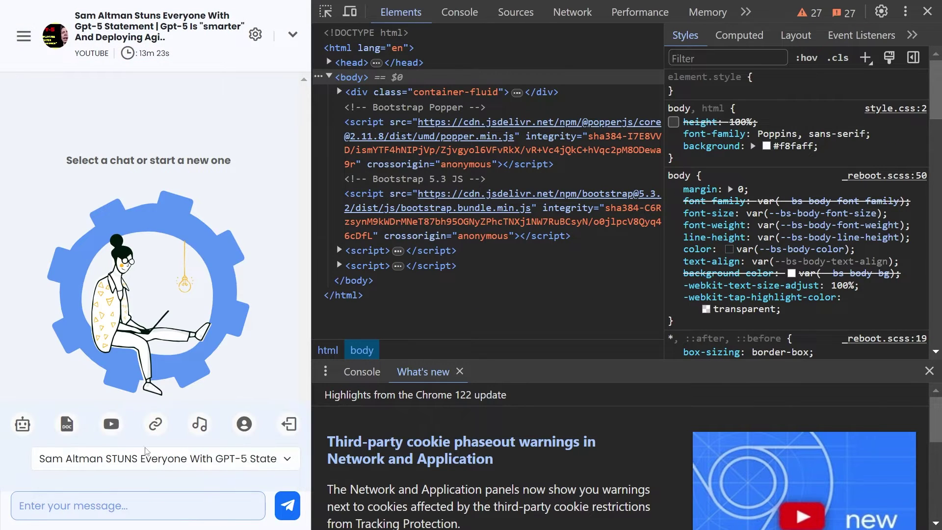
click(244, 424)
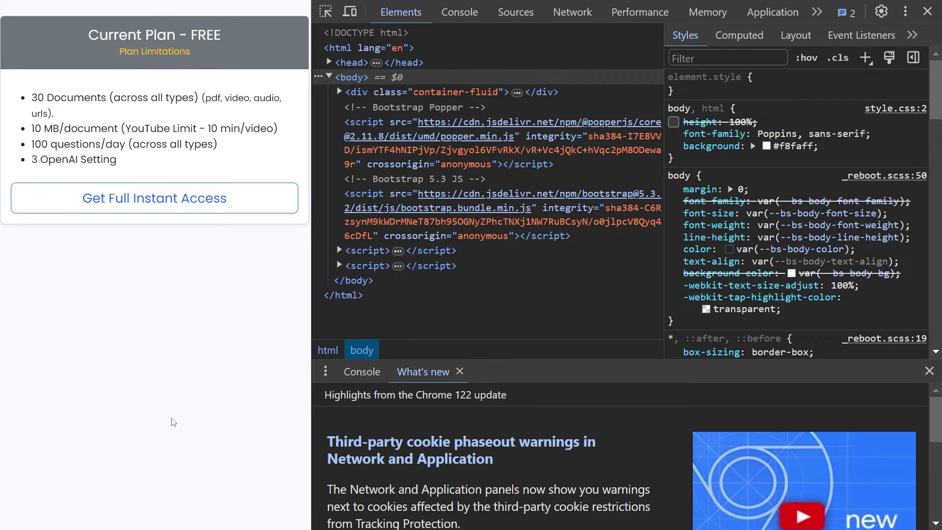
- Show the Personal and Business plan details via Get Full Instant Access, scroll through, and close them
click(162, 198)
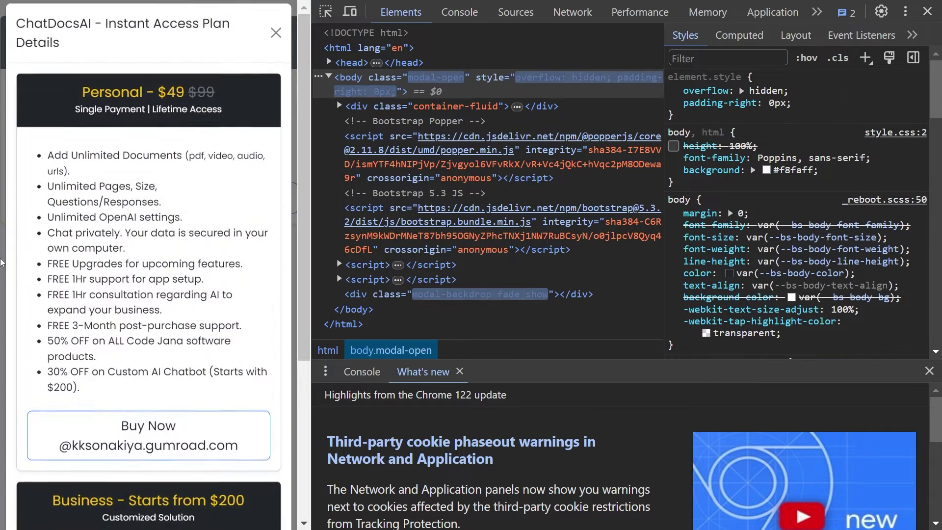
drag(297, 53, 290, 7)
scroll(285, 20, down, 3)
scroll(282, 25, up, 3)
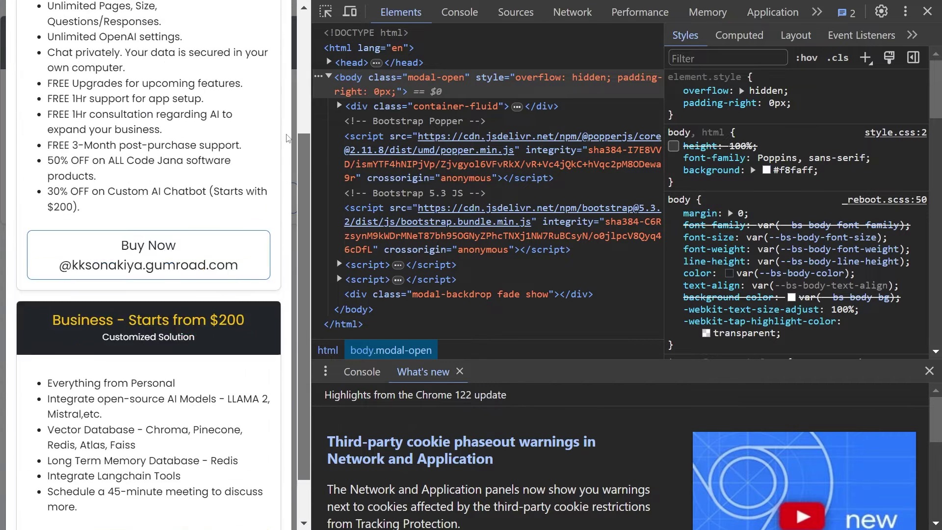
click(276, 36)
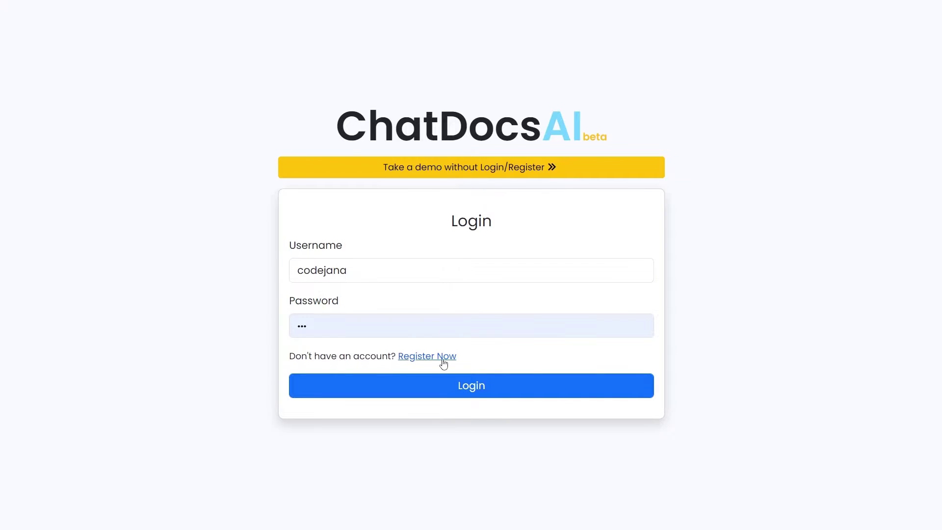
- Return from the registration form to login and sign in with the saved credentials
click(442, 357)
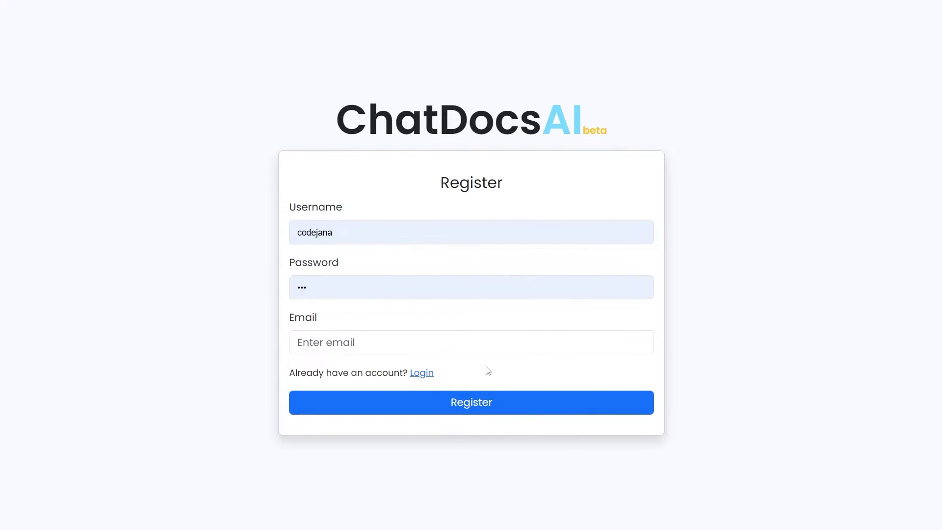
click(422, 374)
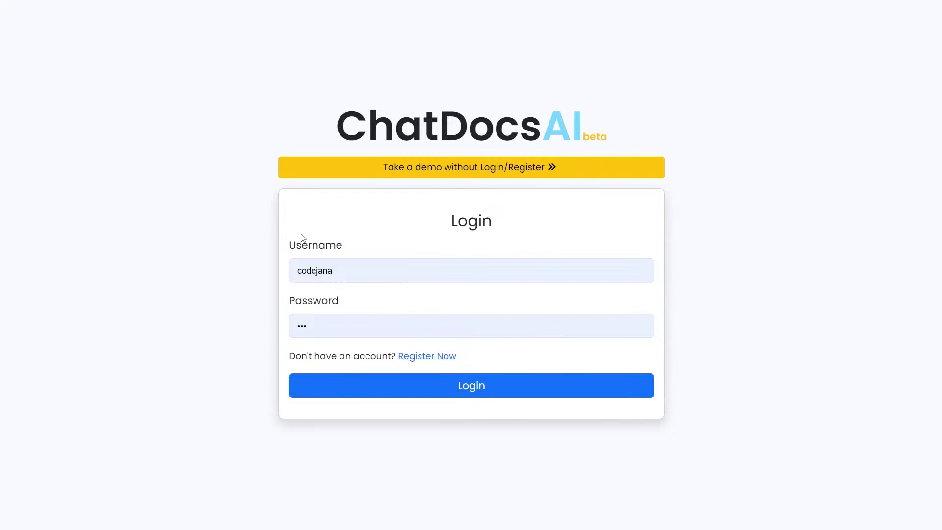
double_click(355, 270)
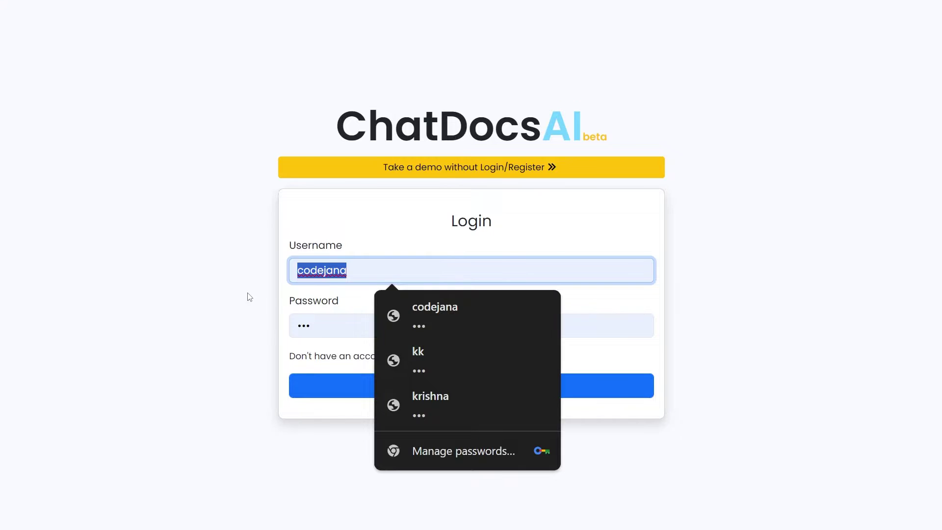
click(249, 294)
click(476, 391)
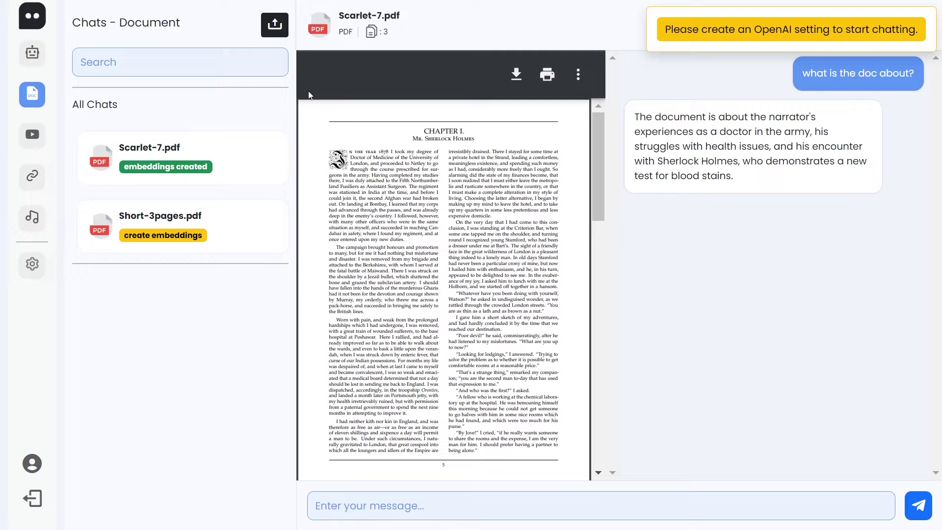
- Open the YouTube video chats list from the left sidebar
click(32, 134)
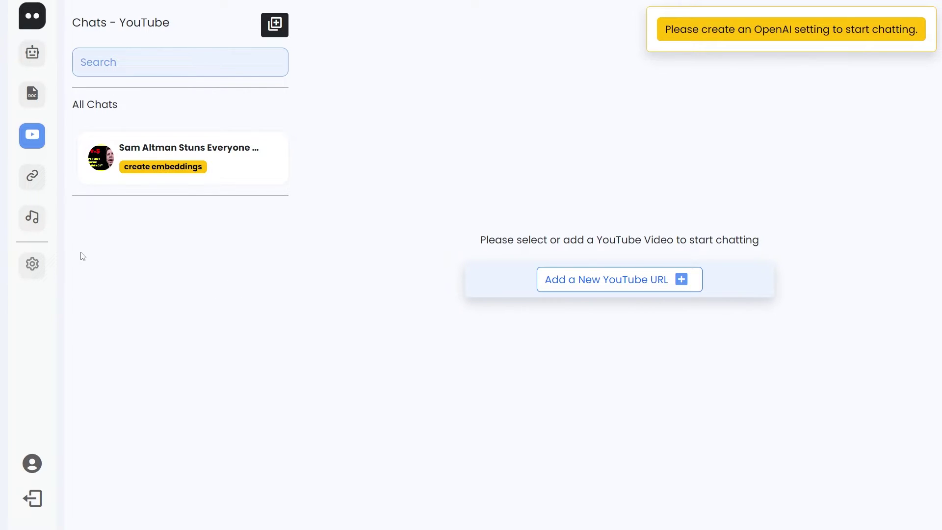
- Highlight the 'Please Create a Setting to Enable Chats' warning in model settings, then return to YouTube chats
click(32, 264)
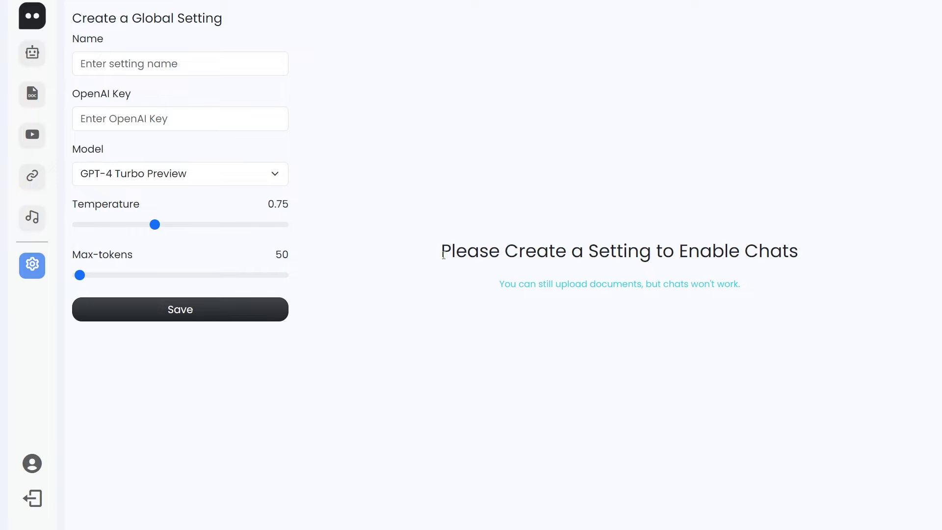
drag(443, 254, 818, 273)
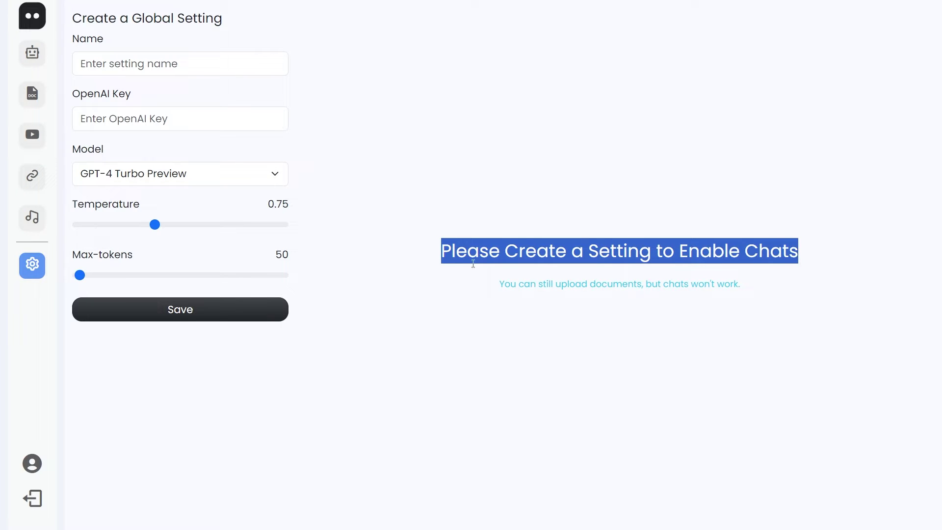
click(816, 245)
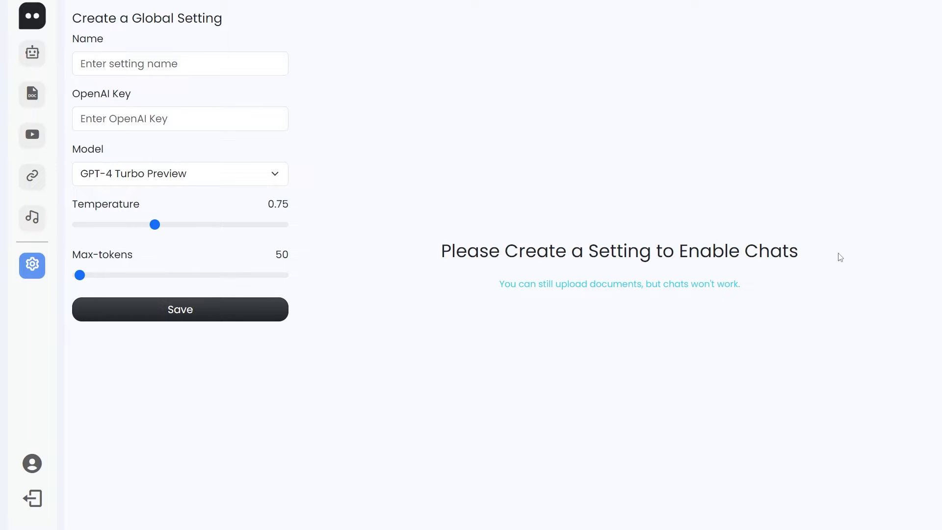
drag(504, 284, 657, 286)
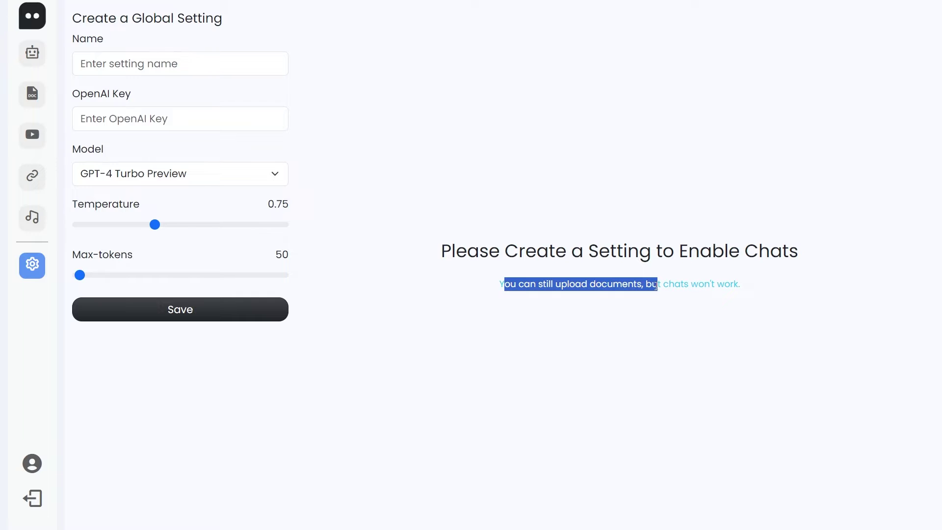
drag(664, 284, 740, 286)
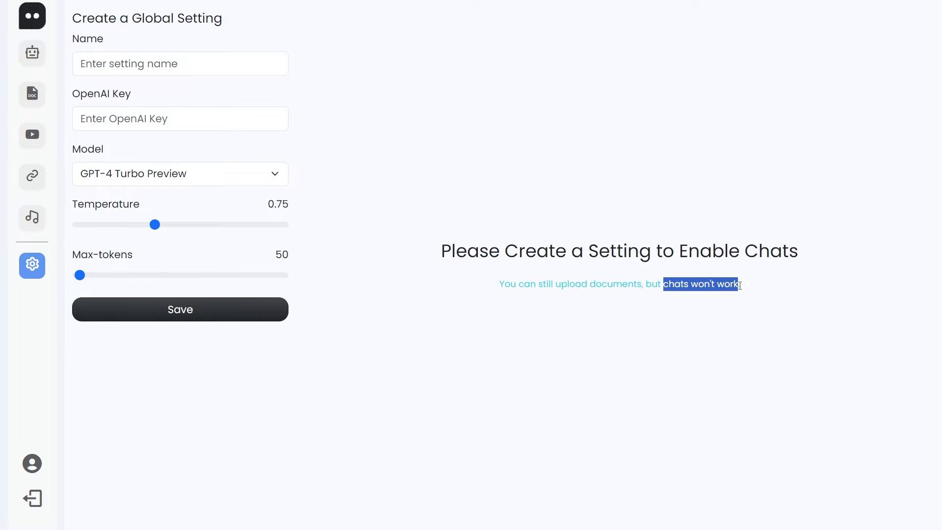
click(704, 309)
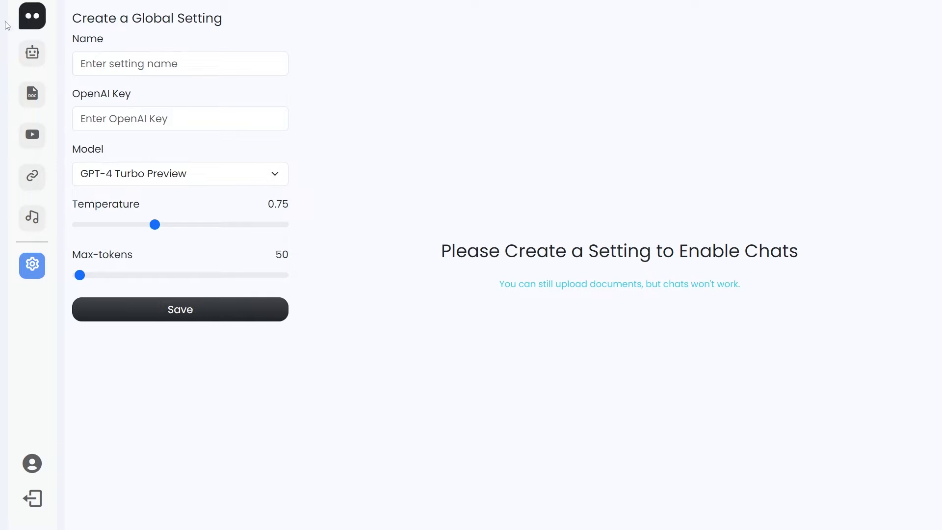
click(37, 142)
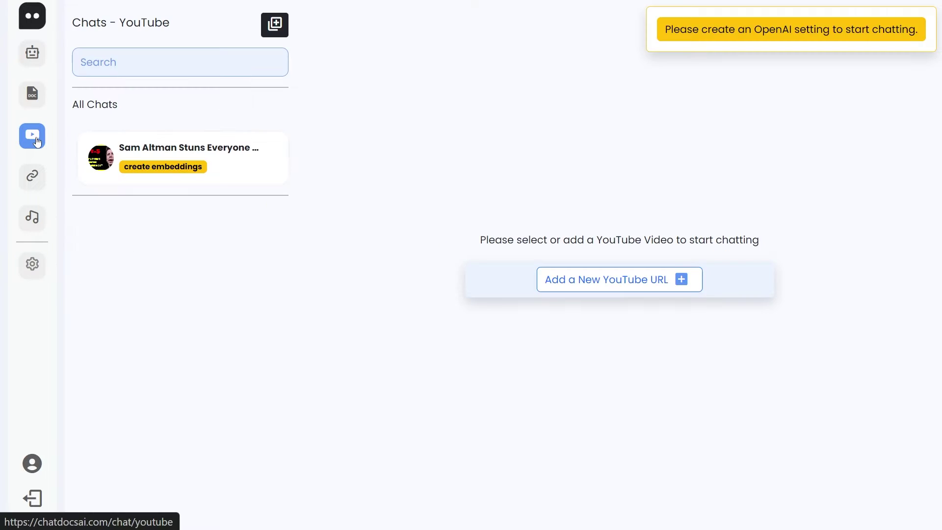
- Check the GPT-5 video chat's transcript and OpenAI-setting warnings, then start the Add Setting form
click(112, 171)
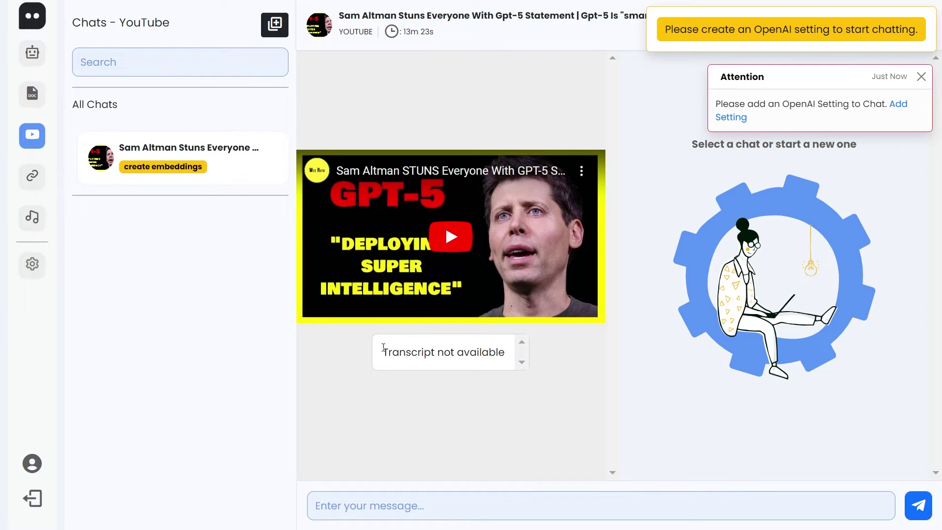
drag(384, 351, 512, 353)
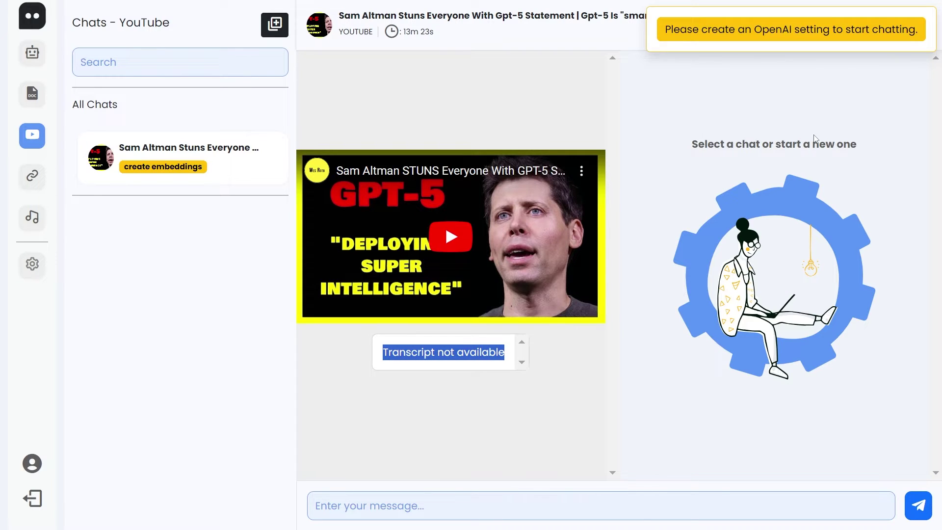
click(98, 161)
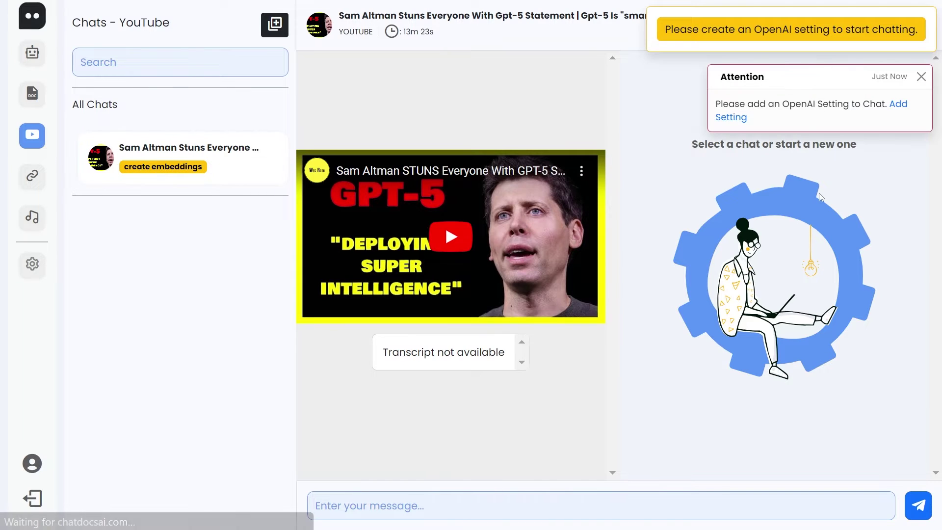
drag(720, 104, 882, 104)
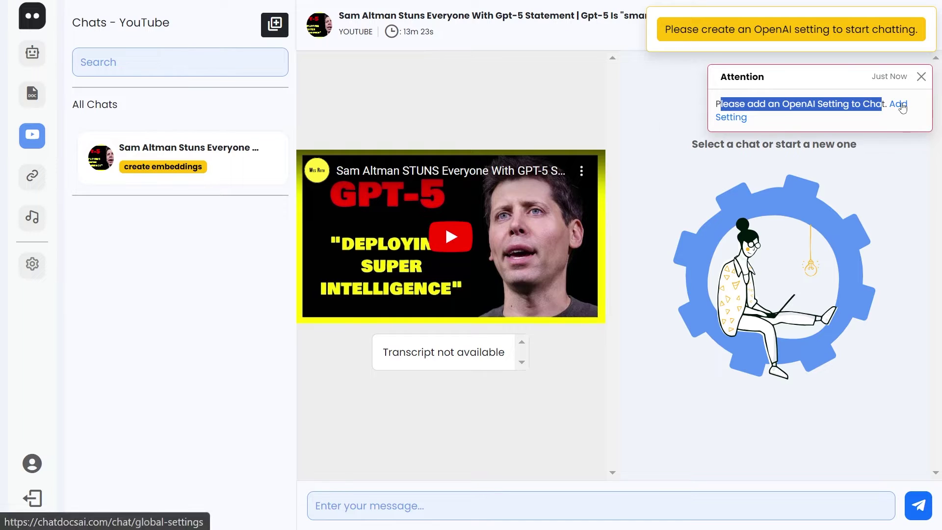
click(900, 104)
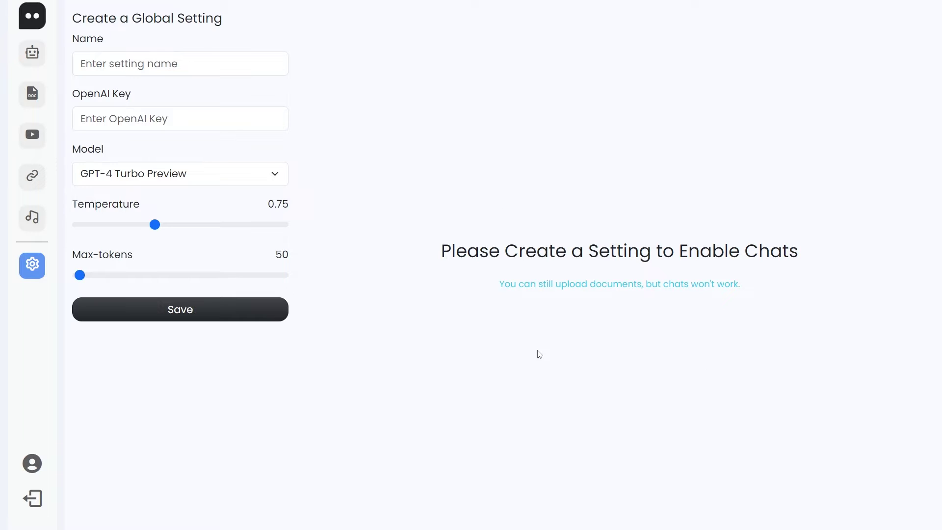
click(157, 67)
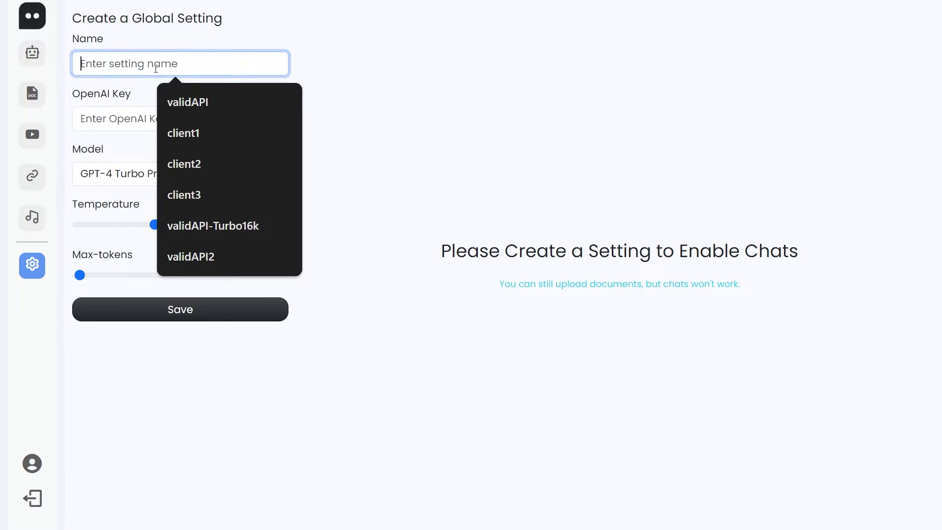
- In YouTube chats, ask 'what is the video about?' and get the OpenAI-setting-not-found error
click(32, 136)
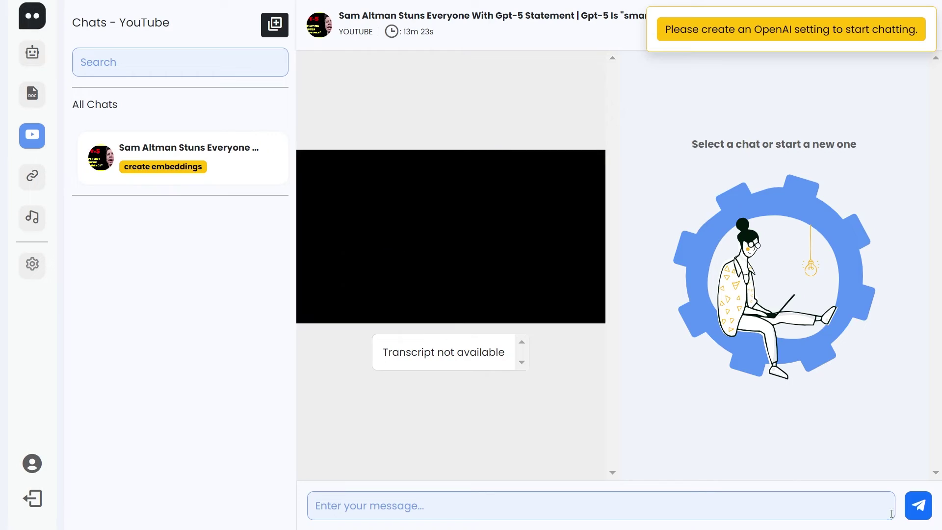
click(585, 507)
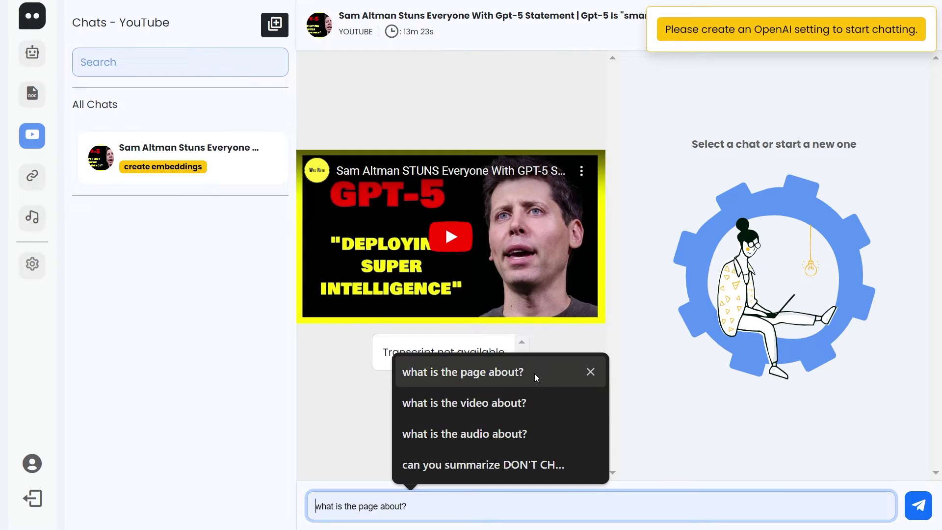
click(536, 403)
click(918, 505)
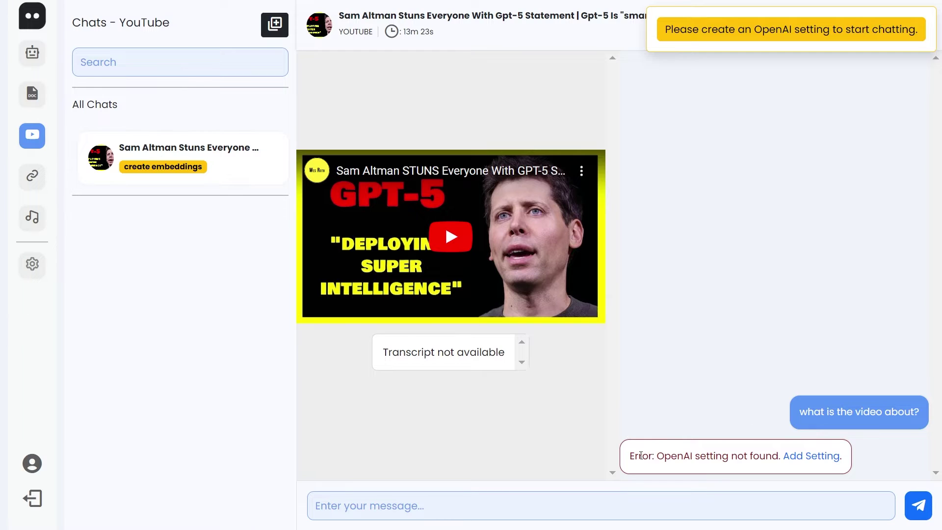
drag(641, 455, 759, 457)
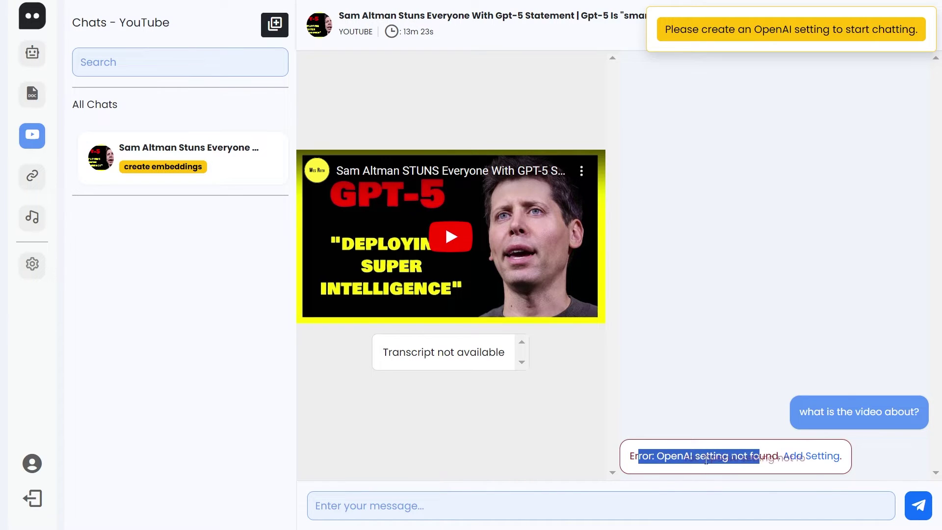
click(812, 458)
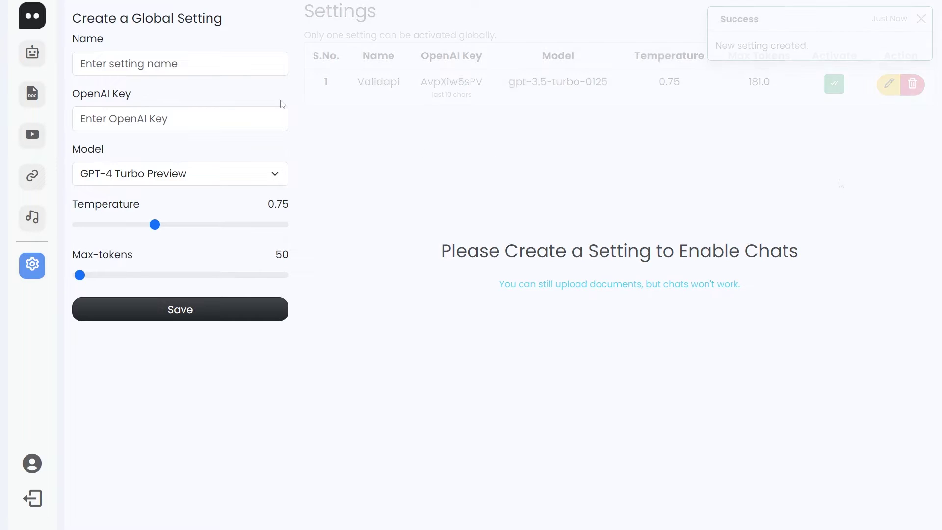
- Save Validapi-Turbo16k from the autofill entry: gpt-3.5-turbo-16k, temperature 0, 328 max tokens
click(139, 64)
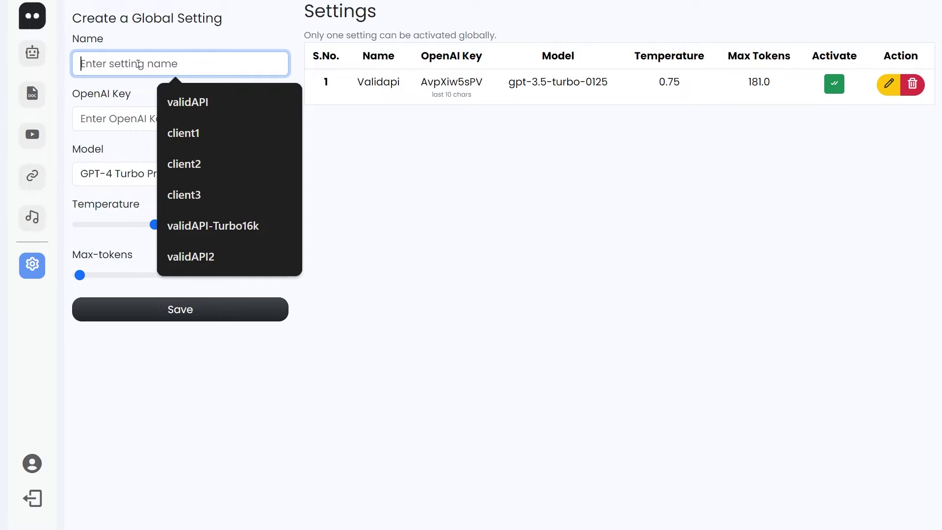
click(213, 226)
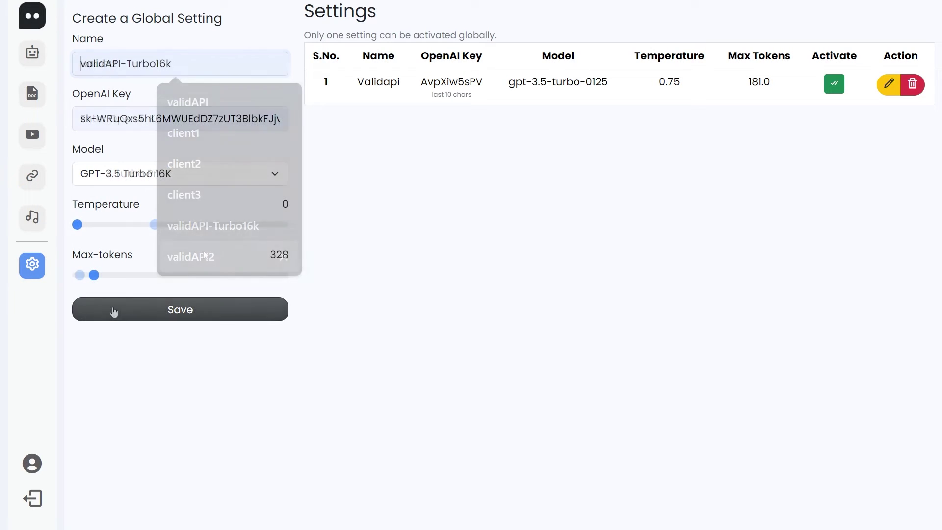
key(Return)
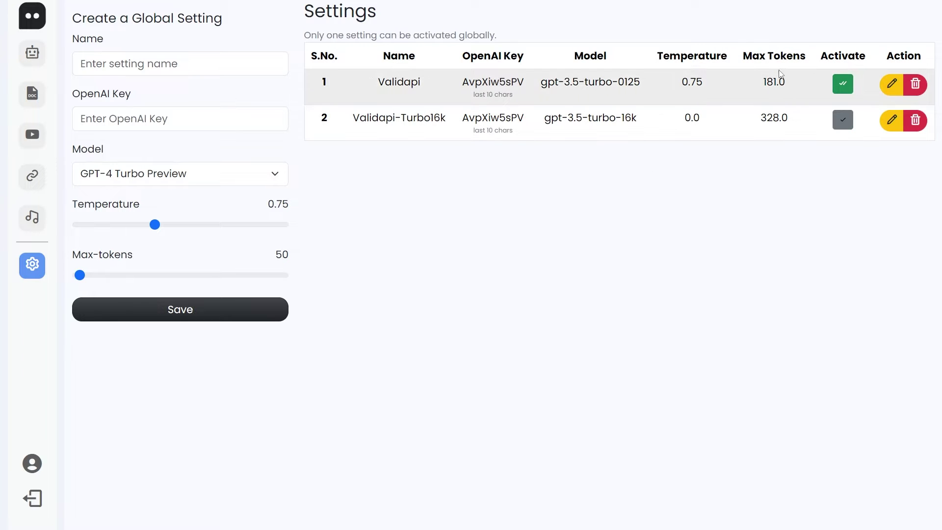
- Upload Short-3pages.pdf to the document chats a second time
click(38, 96)
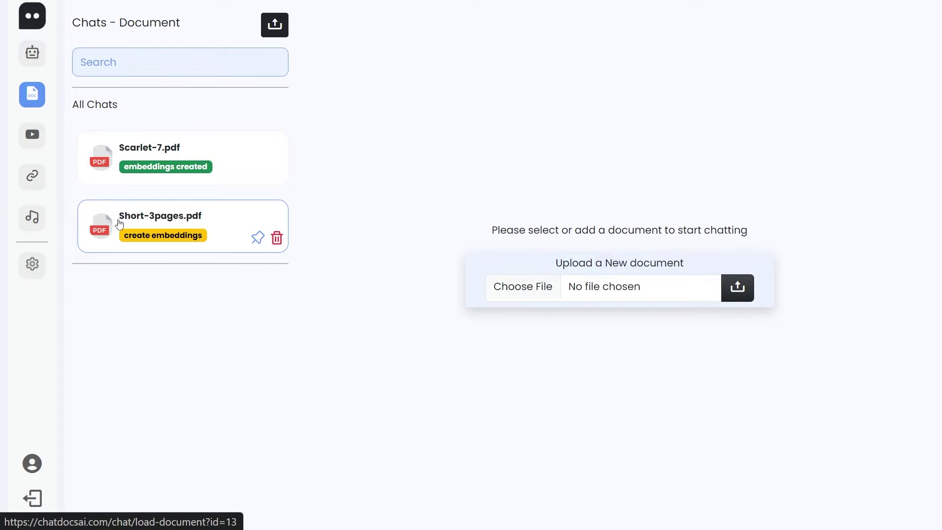
click(273, 23)
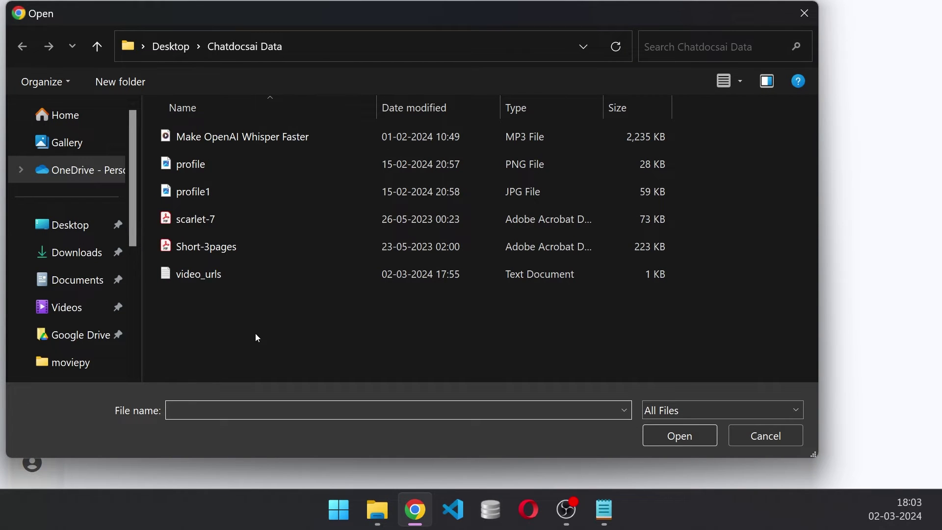
click(205, 245)
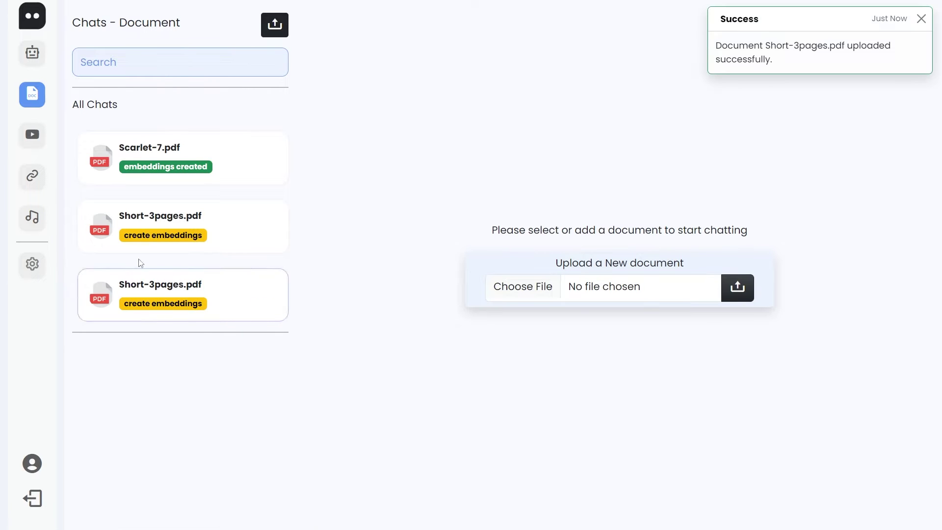
- Delete the duplicate Short-3pages.pdf entry and open the remaining Short-3pages.pdf chat
click(277, 306)
click(596, 144)
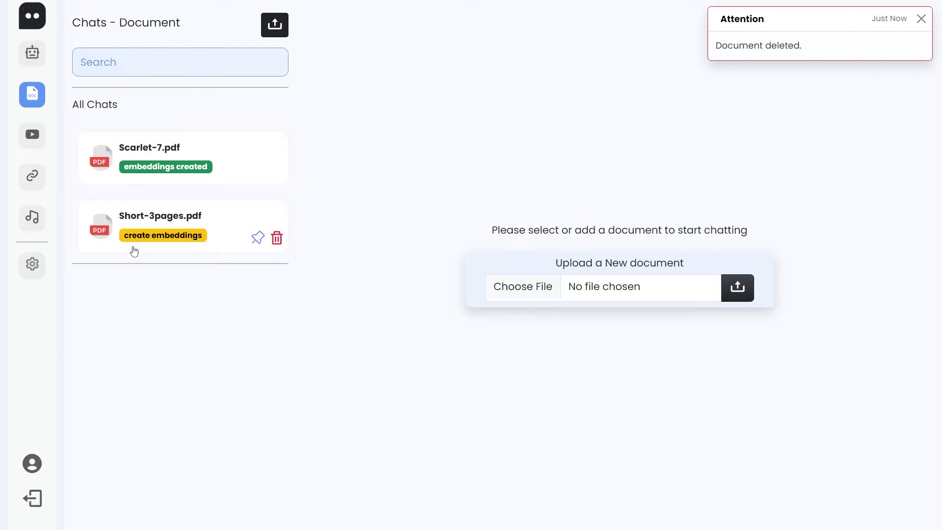
click(114, 234)
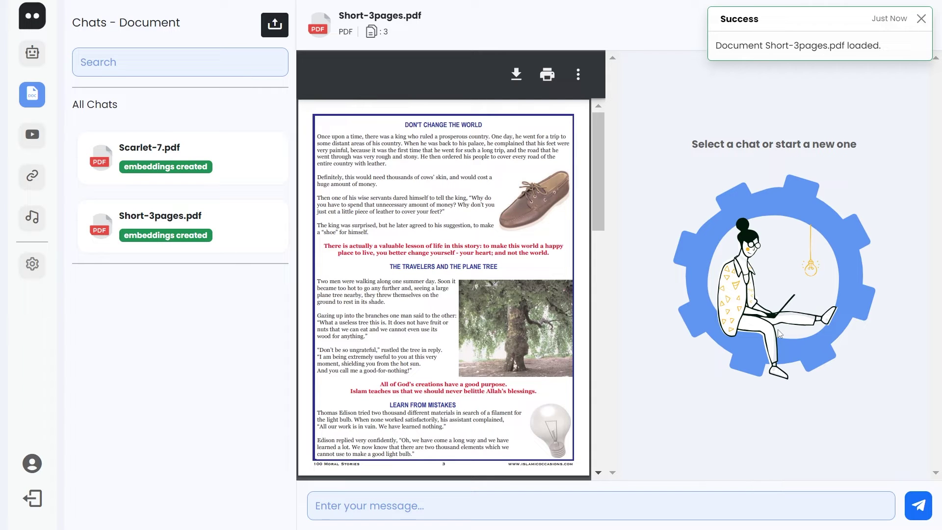
- Ask Short-3pages.pdf 'what is the page about?' and review the moral-stories answer and page count
click(562, 506)
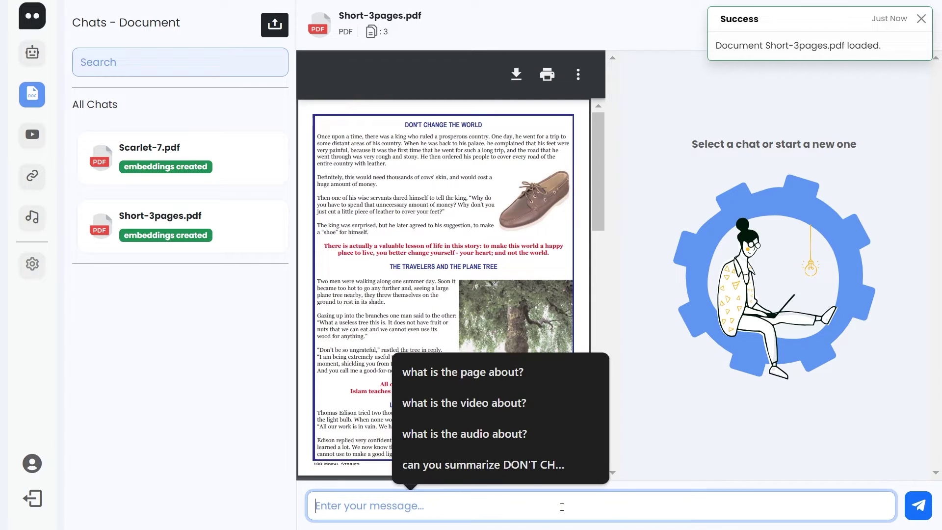
click(445, 374)
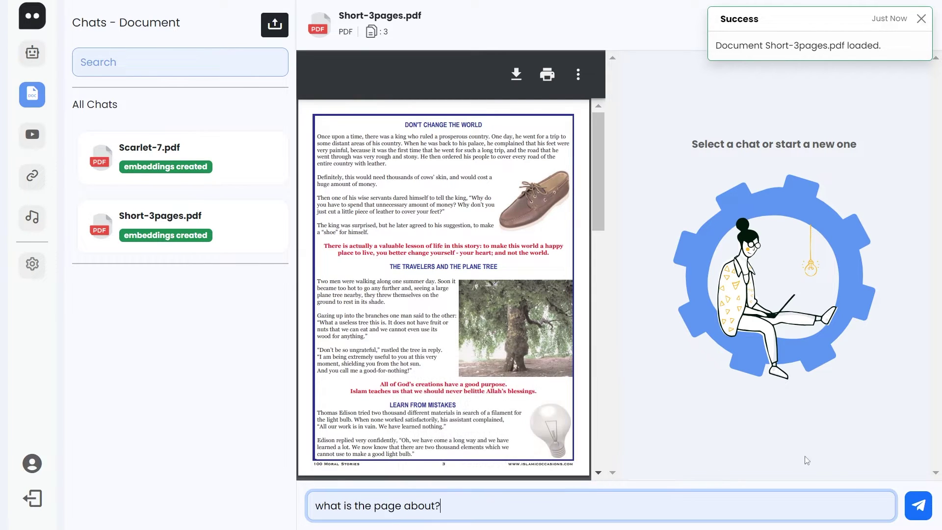
click(918, 506)
drag(726, 413, 847, 413)
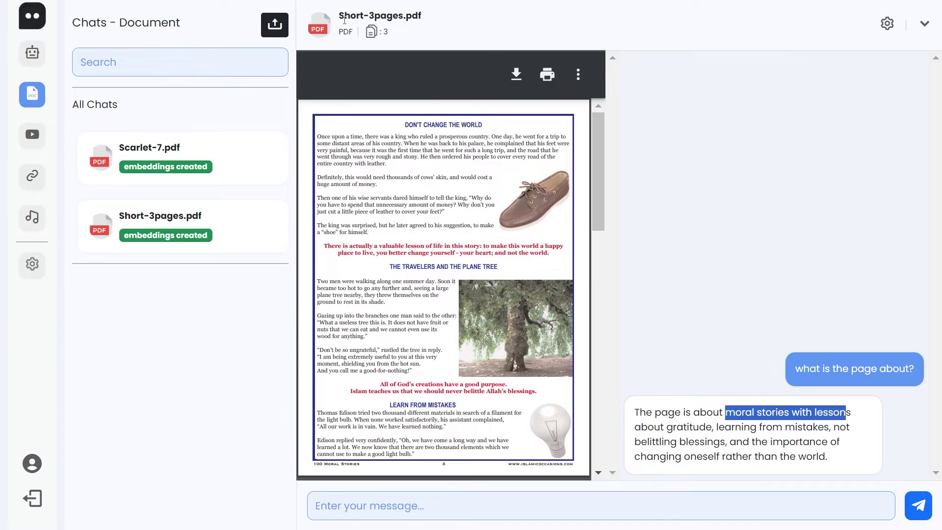
drag(345, 20, 416, 11)
drag(351, 32, 389, 33)
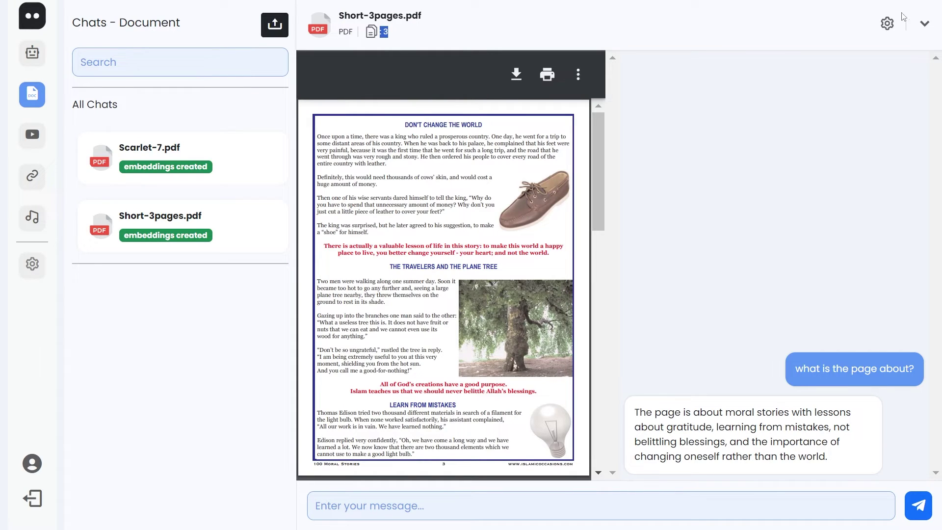
- Activate Validapi-Turbo16k as the current chat setting for Short-3pages.pdf
click(888, 25)
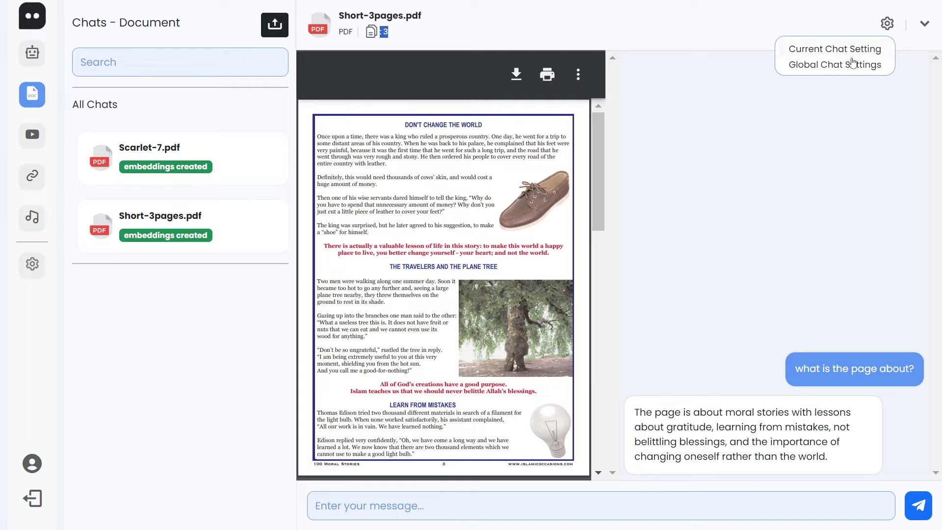
click(817, 50)
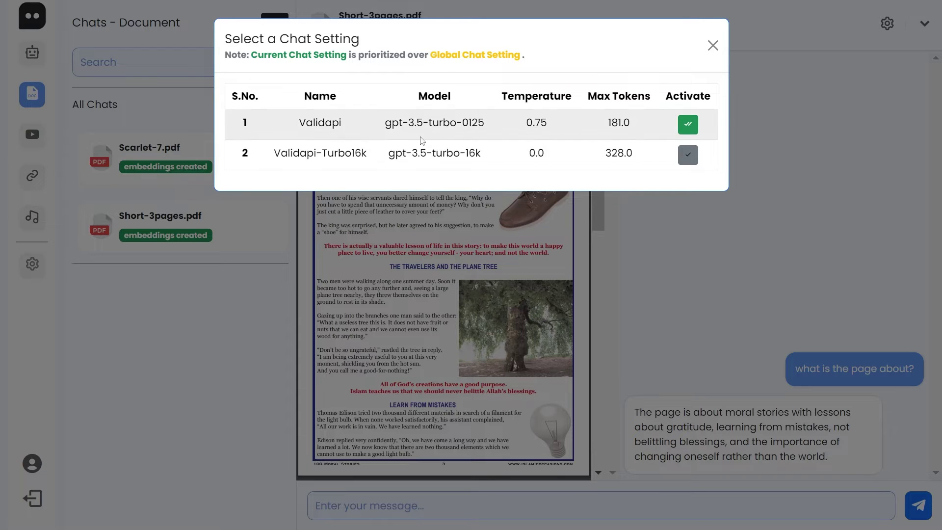
double_click(329, 117)
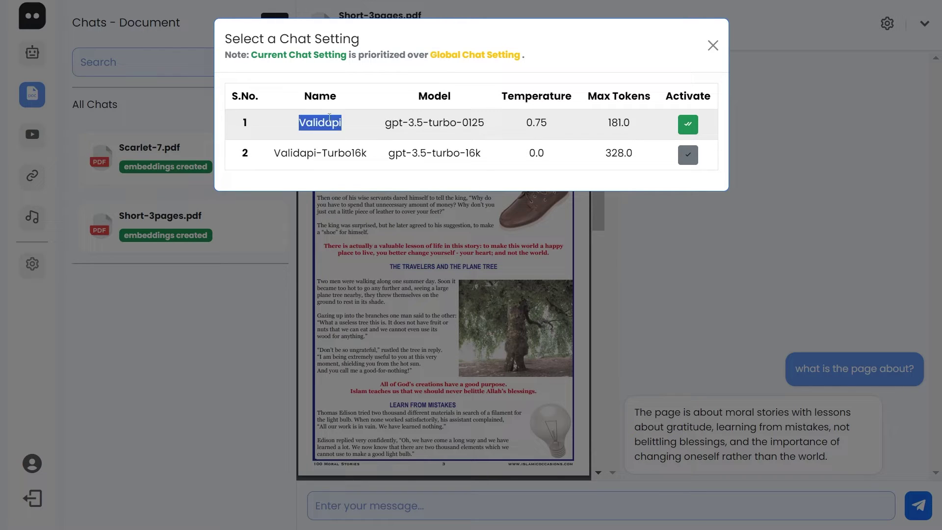
click(688, 155)
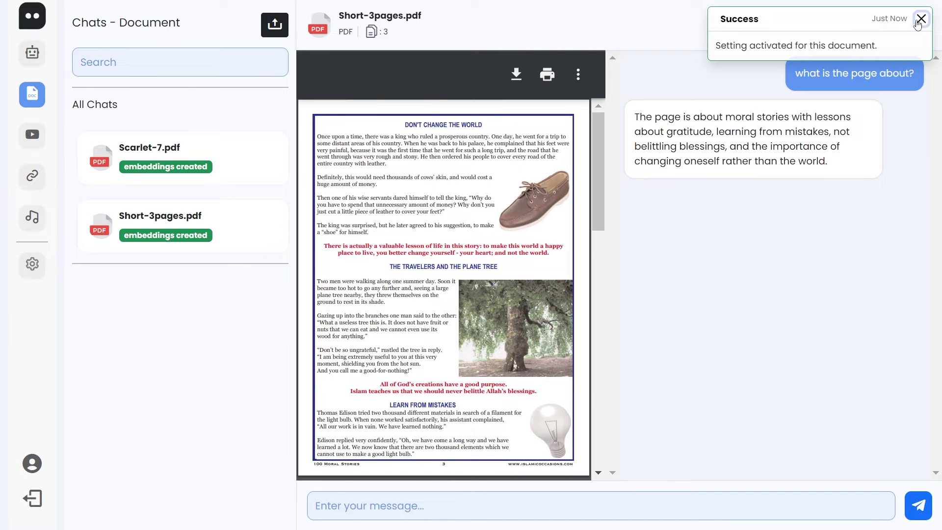
click(922, 19)
- Verify in Current Chat Setting that Validapi-Turbo16k is active, then close the list
click(887, 23)
click(824, 52)
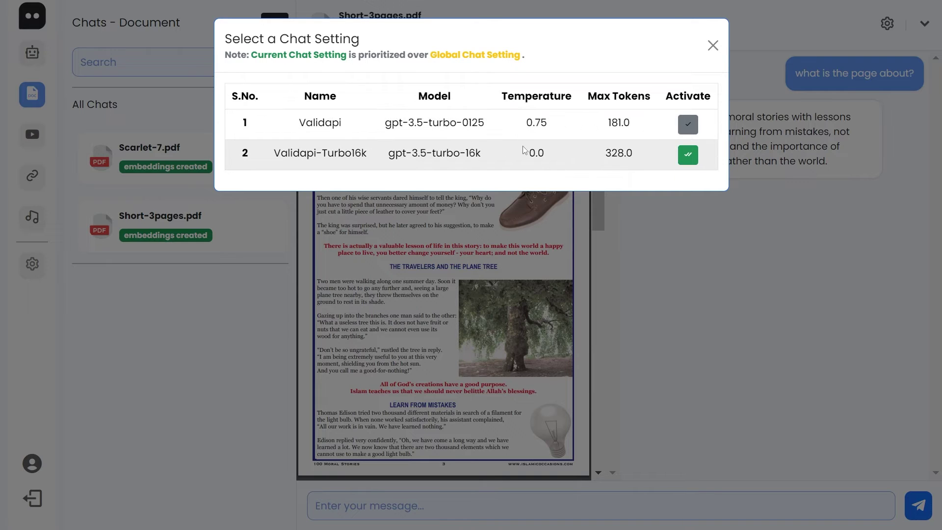
drag(526, 153, 539, 154)
triple_click(620, 96)
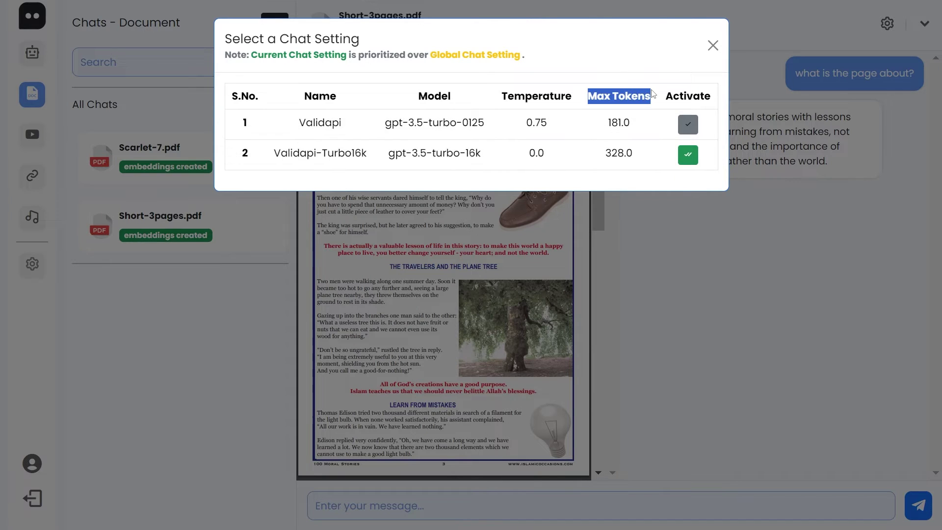
click(606, 152)
click(712, 44)
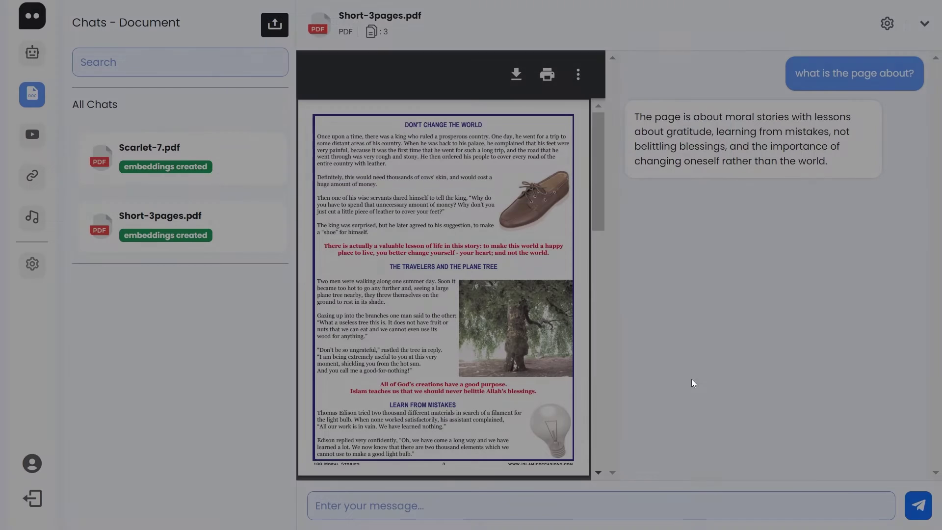
- Ask for article outlines about the 'Don't Change the World' story
click(634, 496)
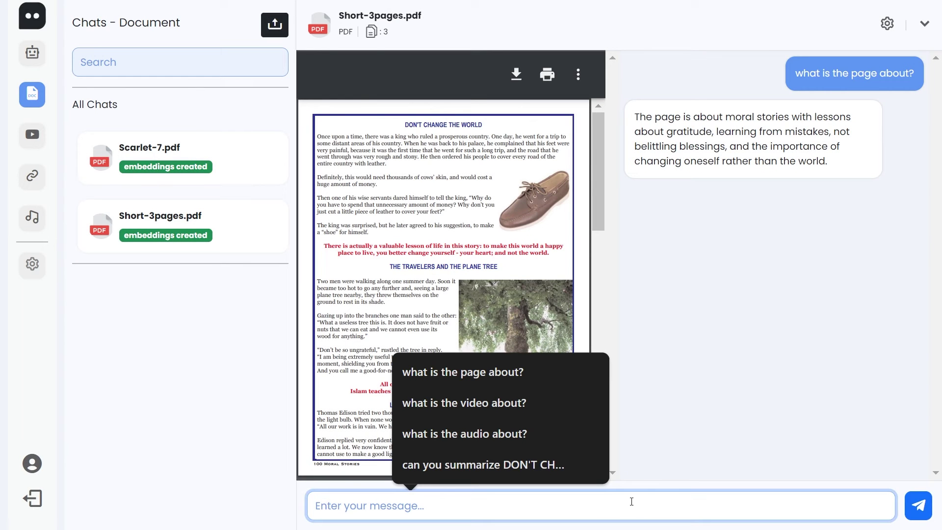
text(i want to write an article a)
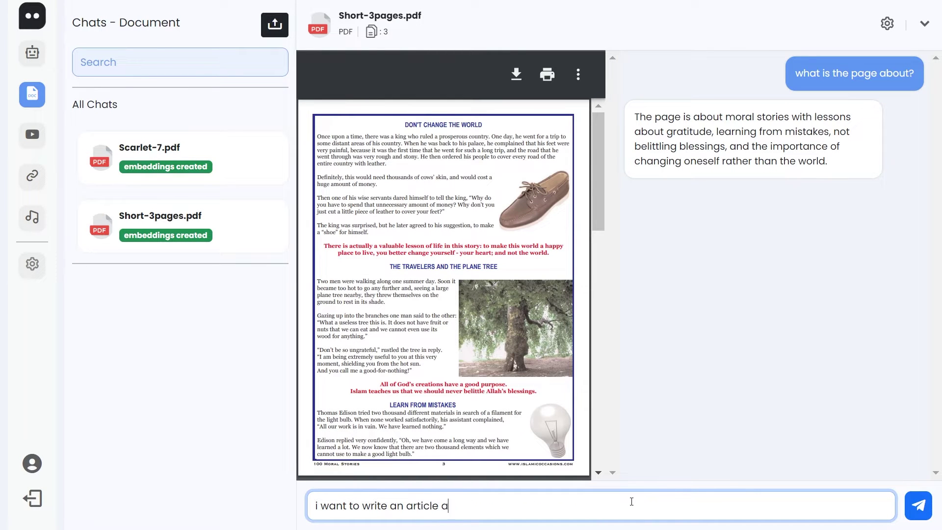
text(bout Don't change the world story...create outlines for it)
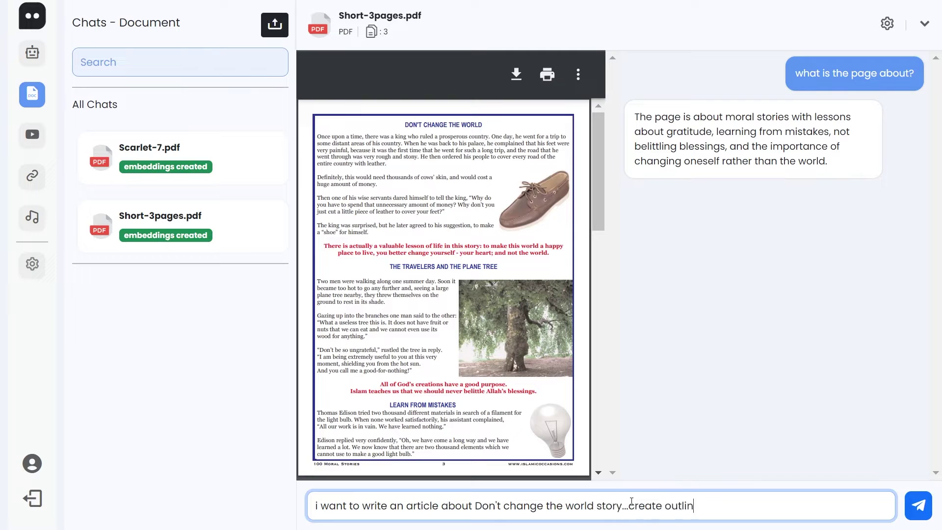
key(Return)
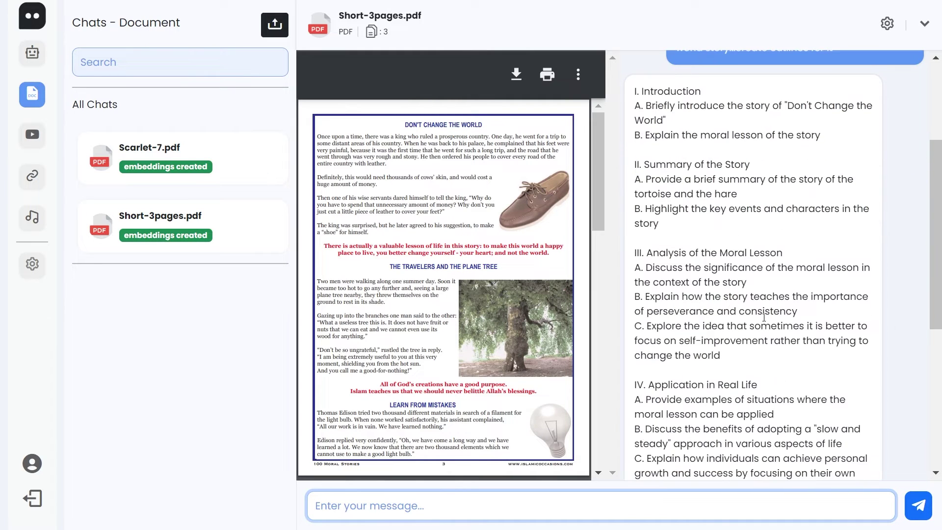
- Select the Introduction heading and points of the generated outline
drag(646, 86, 689, 88)
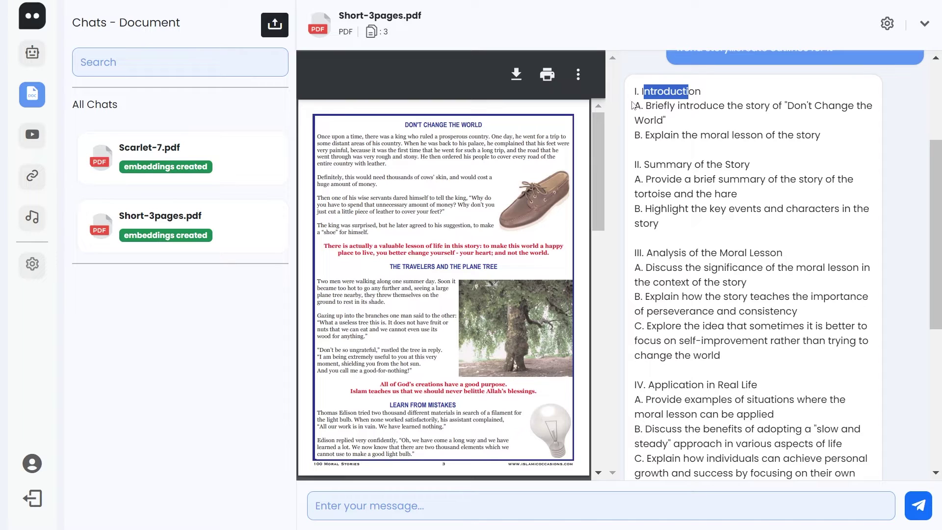
drag(633, 105, 882, 106)
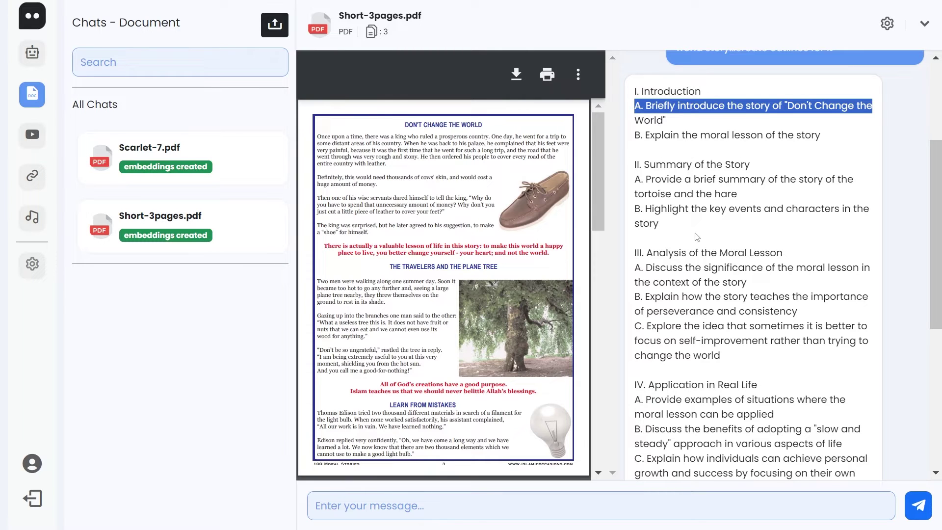
scroll(823, 258, down, 1)
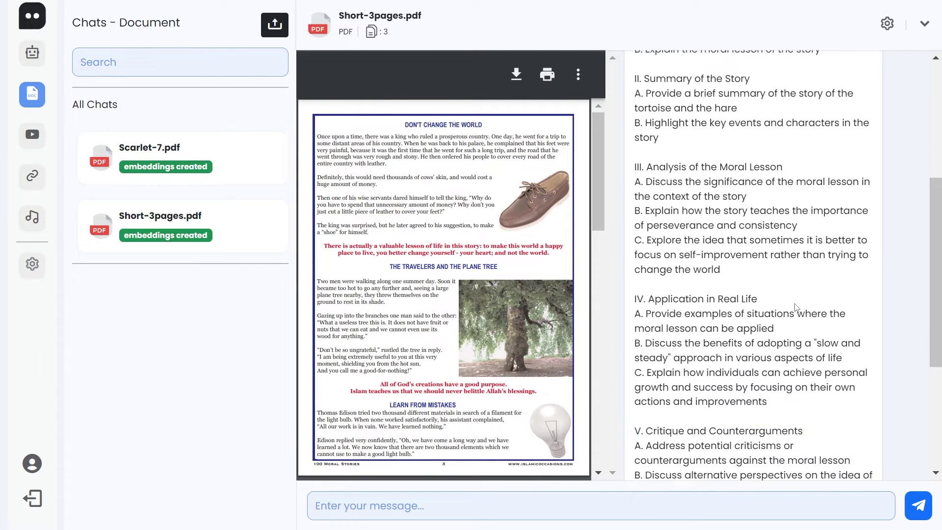
scroll(642, 287, up, 4)
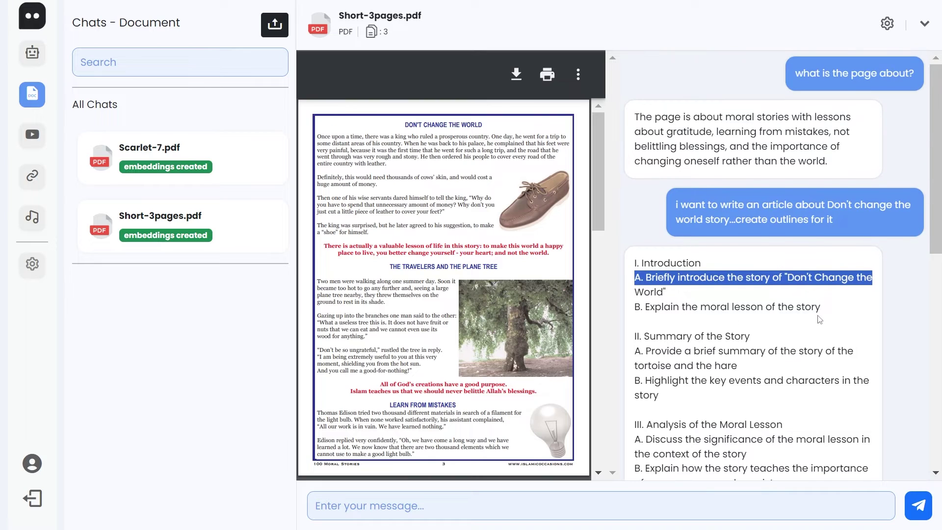
drag(834, 308, 622, 308)
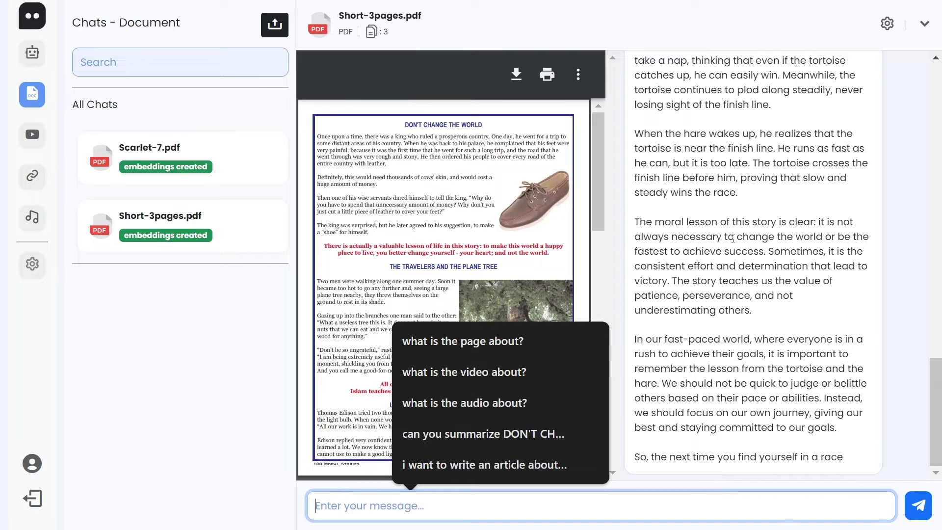
scroll(857, 311, up, 7)
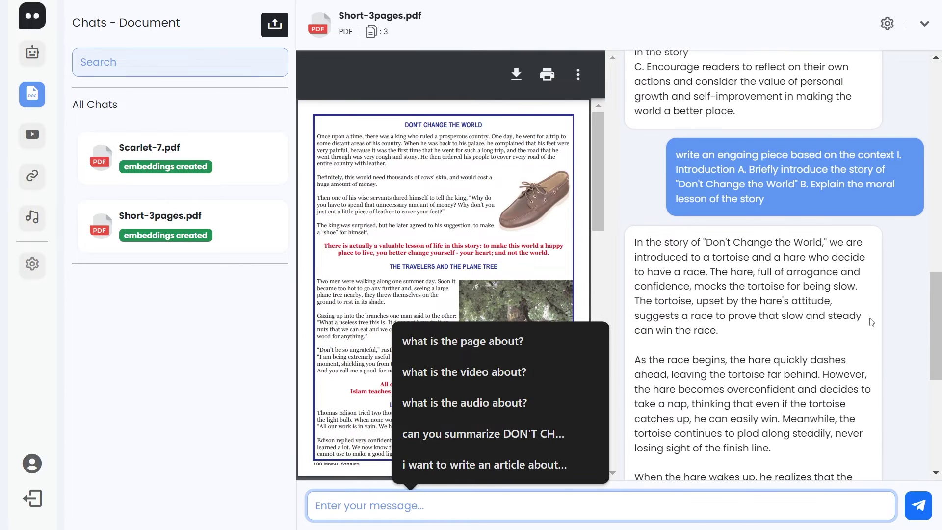
click(896, 24)
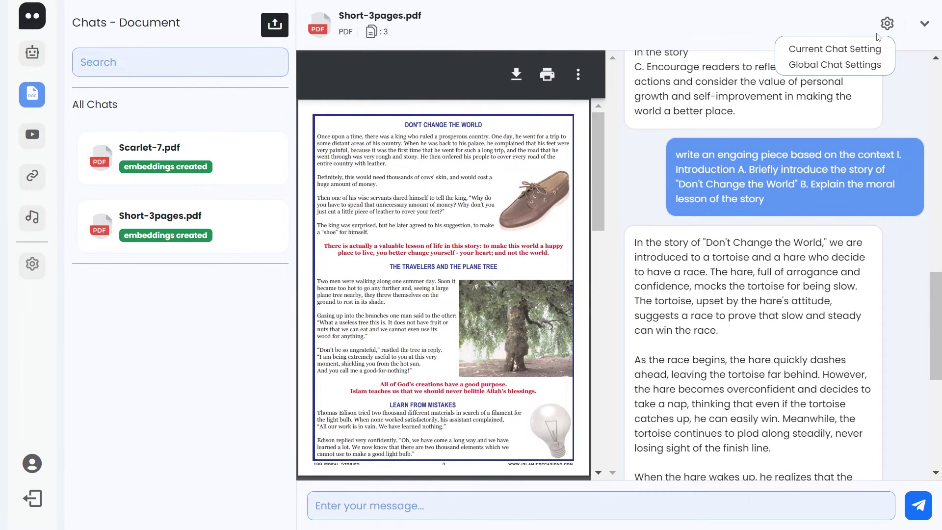
- Activate the Validapi (gpt-3.5-turbo-0125) setting for the Short-3pages.pdf chat
click(871, 46)
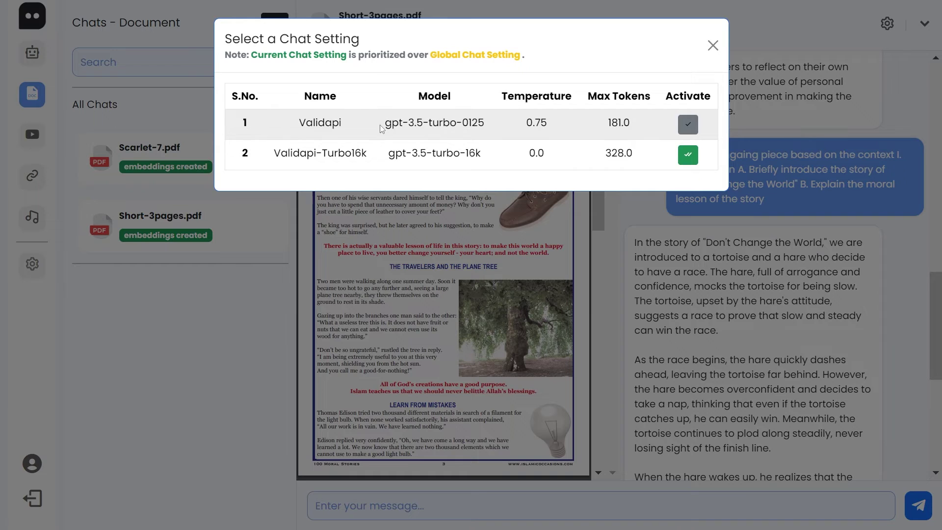
drag(380, 125, 508, 128)
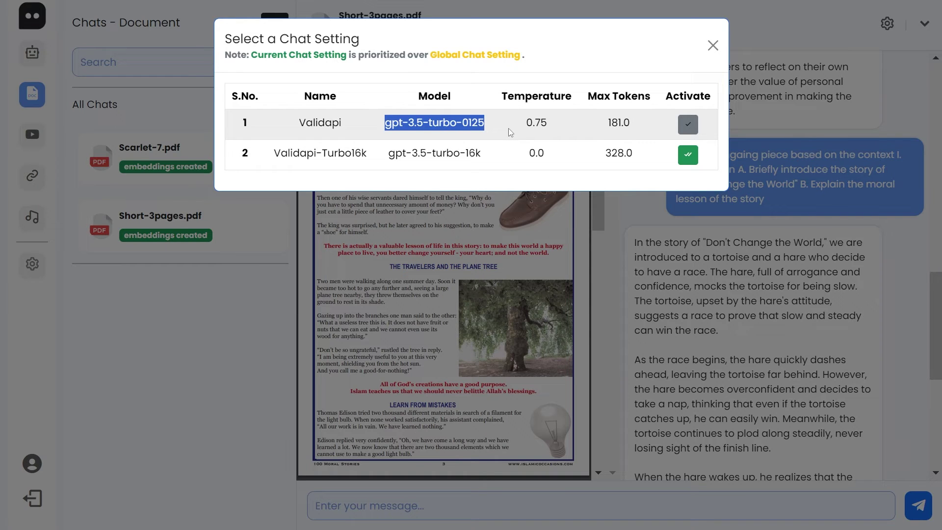
click(688, 123)
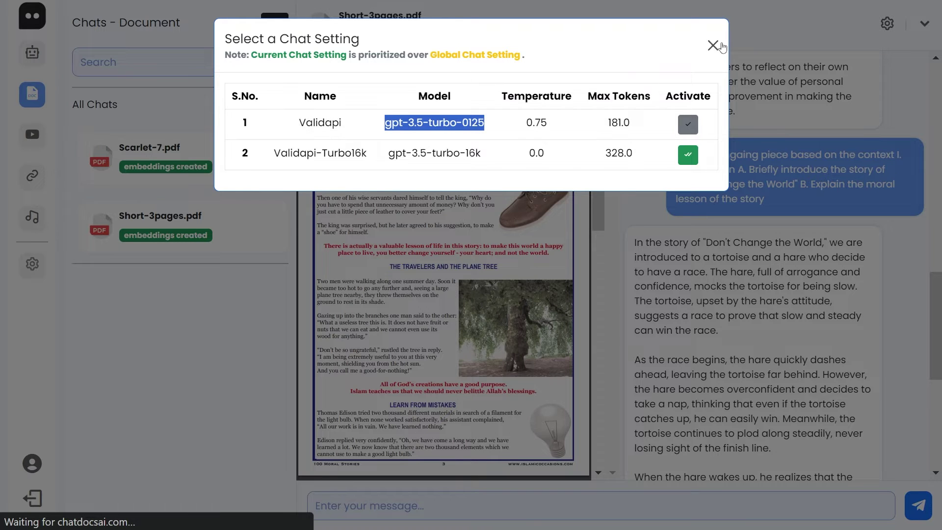
click(712, 48)
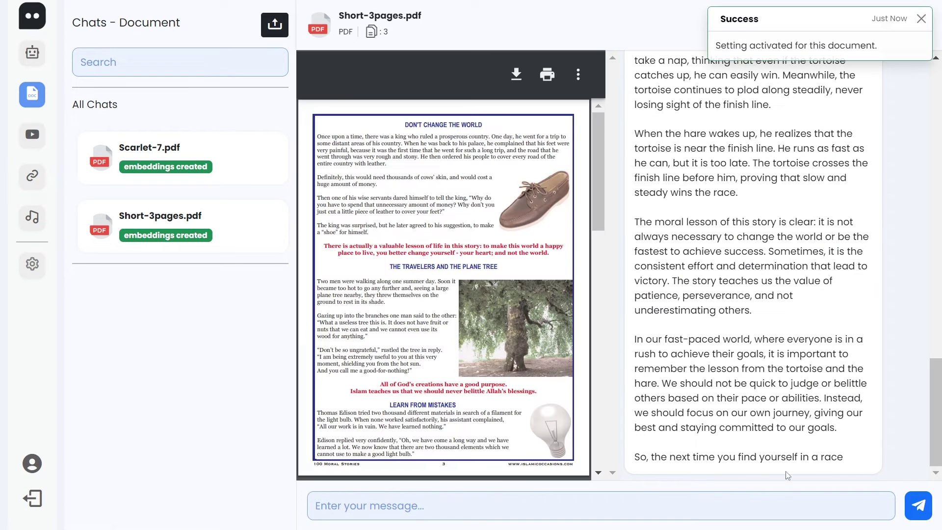
- Resend the earlier engaging-piece prompt and review the shorter single-paragraph reply
scroll(719, 341, up, 10)
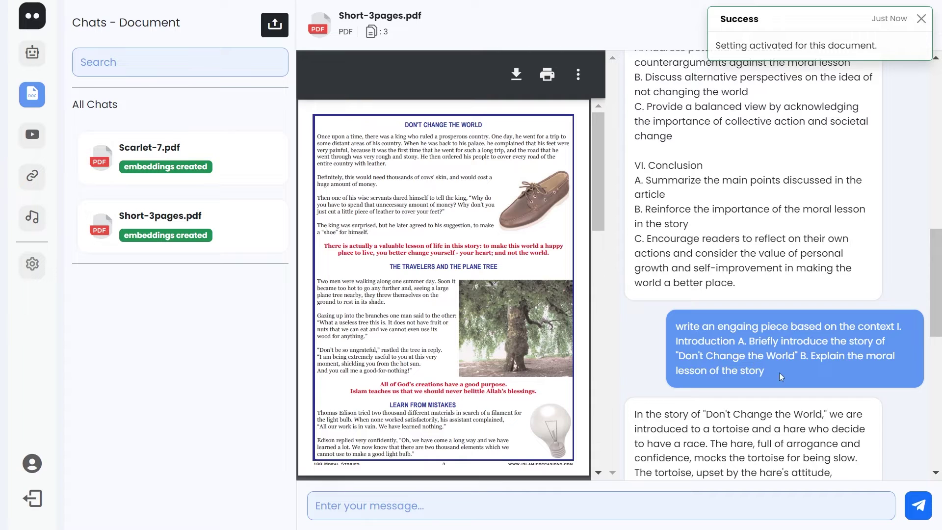
drag(781, 377, 674, 328)
key(ctrl+c)
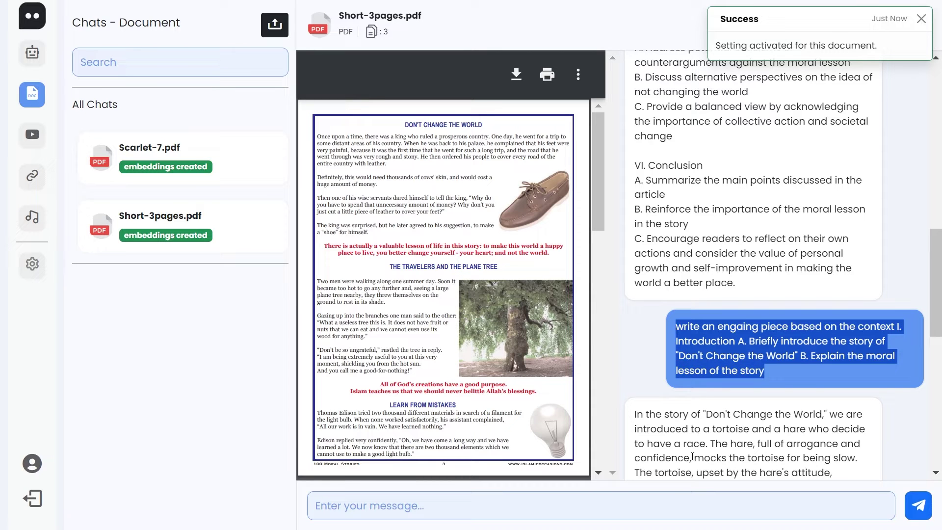
click(666, 506)
key(ctrl+v)
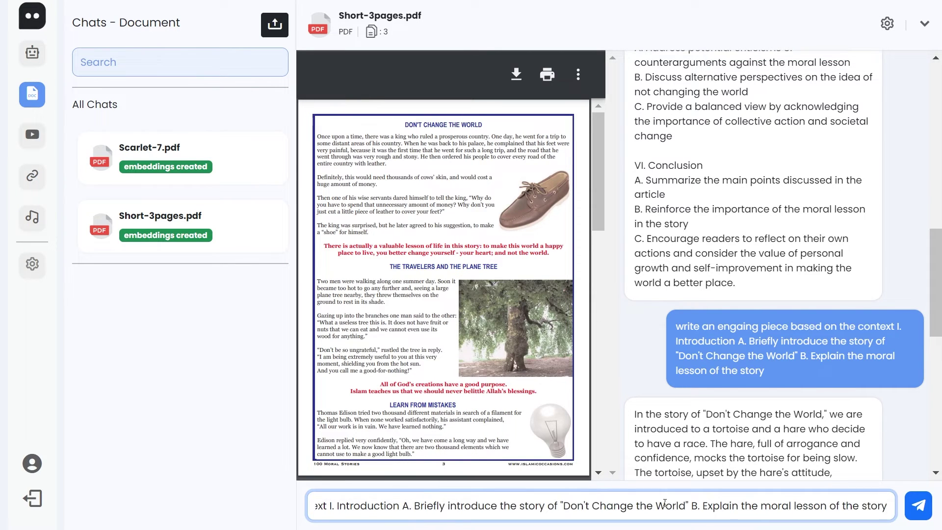
key(Return)
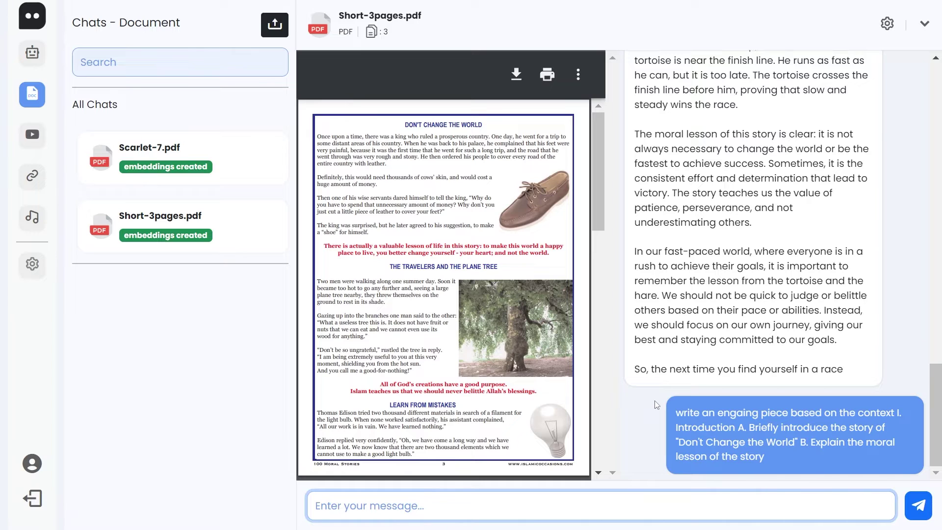
scroll(649, 347, up, 10)
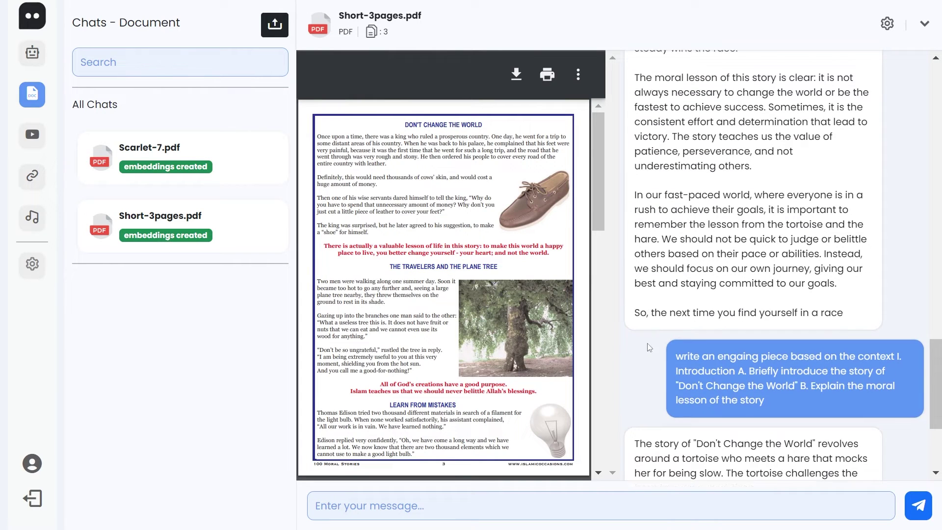
scroll(741, 338, down, 10)
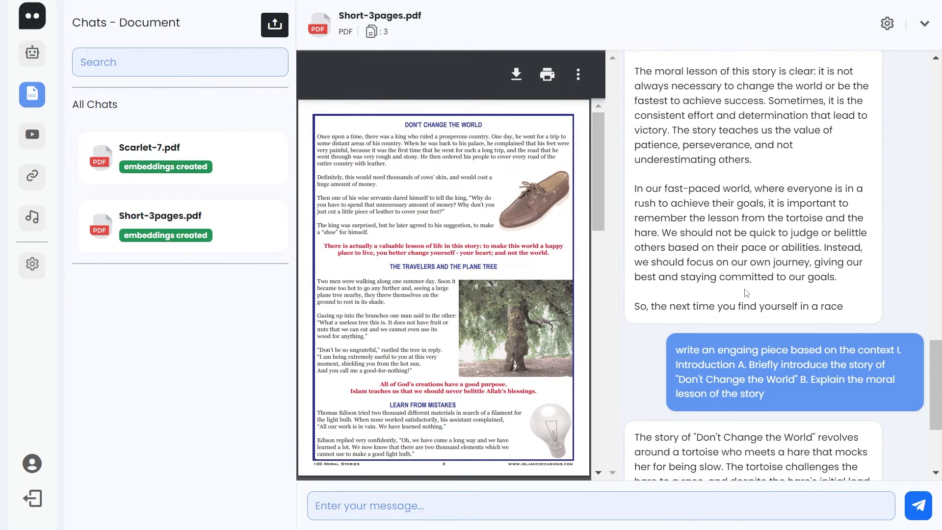
drag(750, 464, 638, 280)
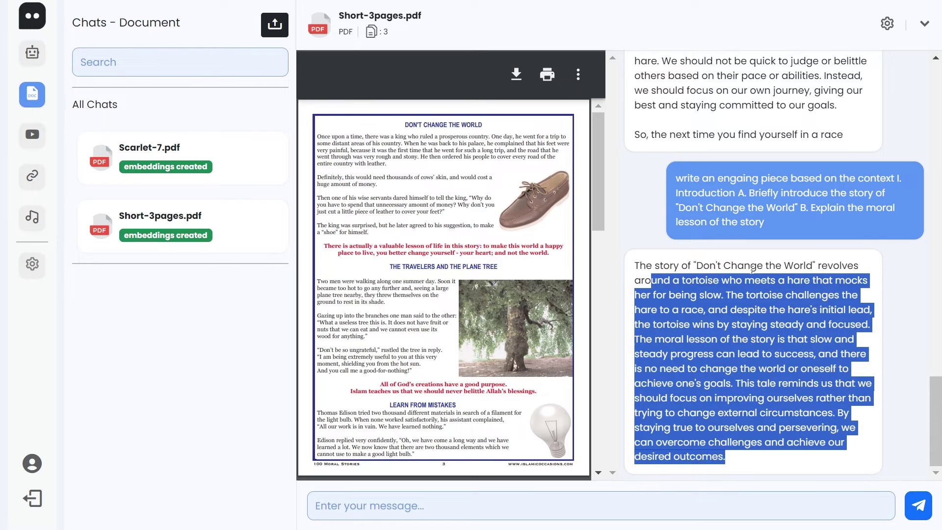
click(765, 263)
click(887, 23)
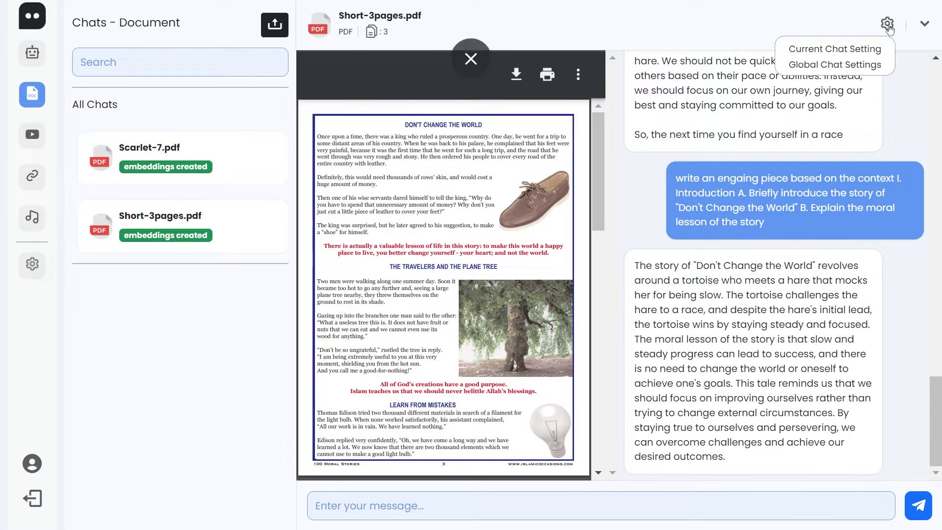
click(799, 66)
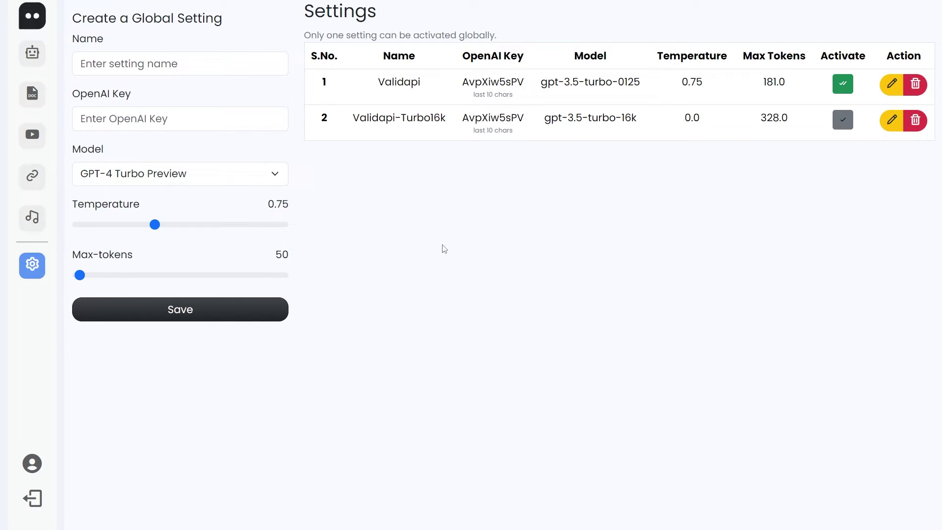
key(alt+Left)
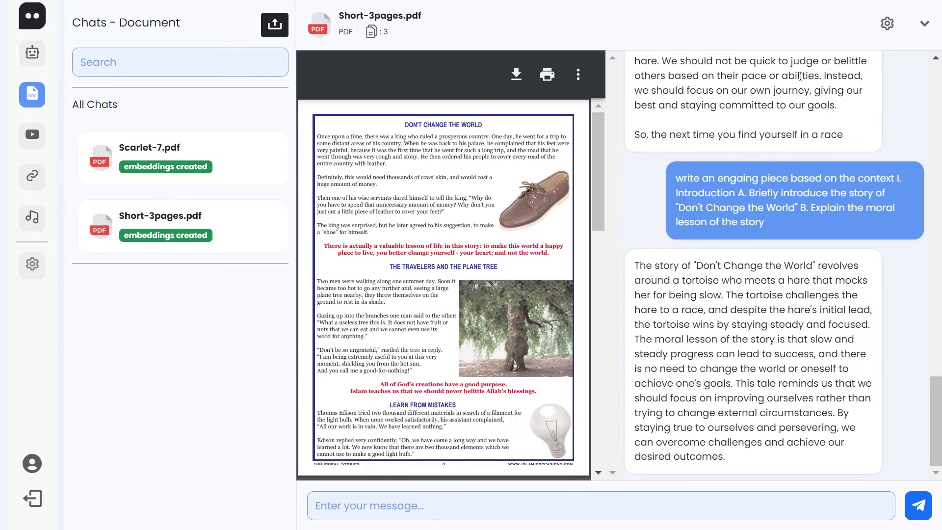
click(923, 25)
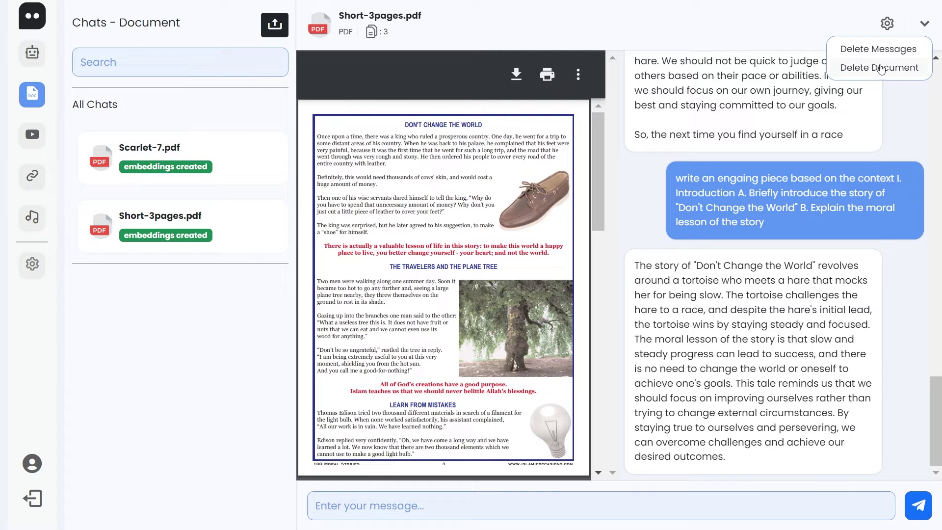
- Delete all messages in the Short-3pages.pdf chat
click(866, 50)
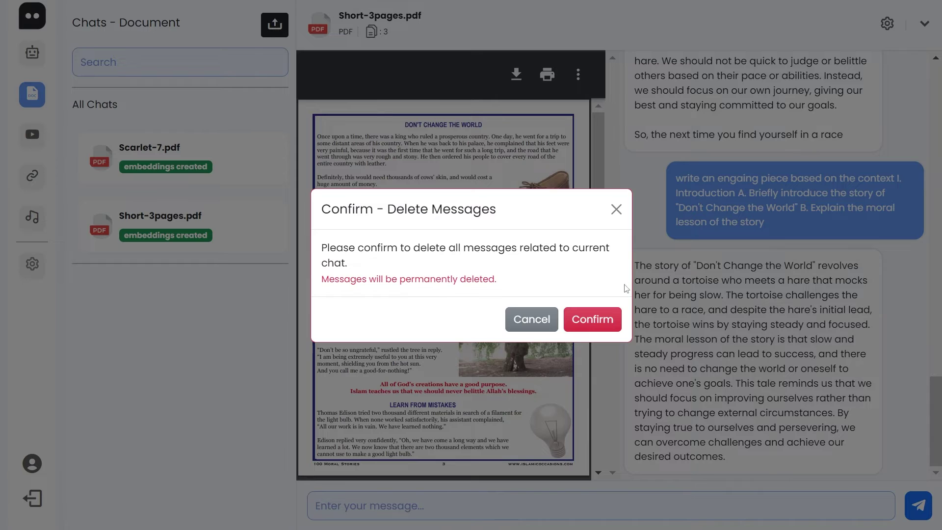
click(592, 319)
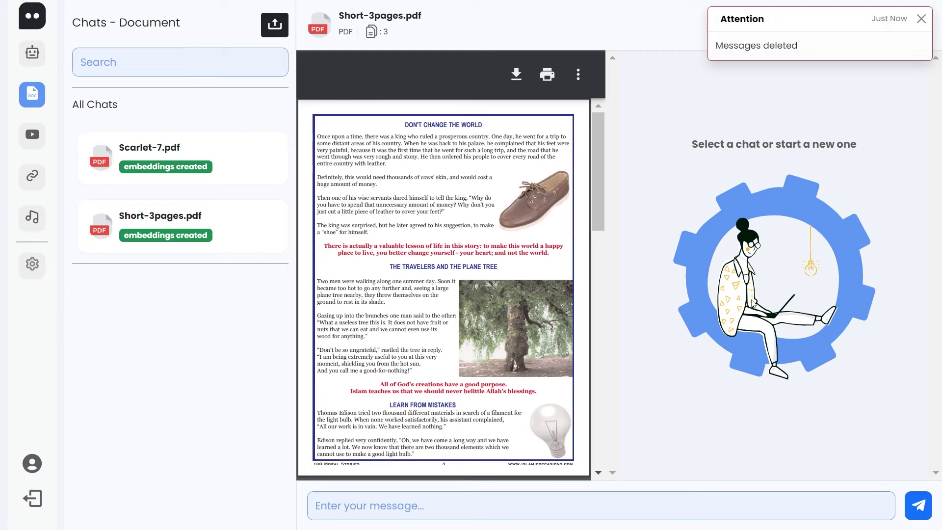
click(922, 18)
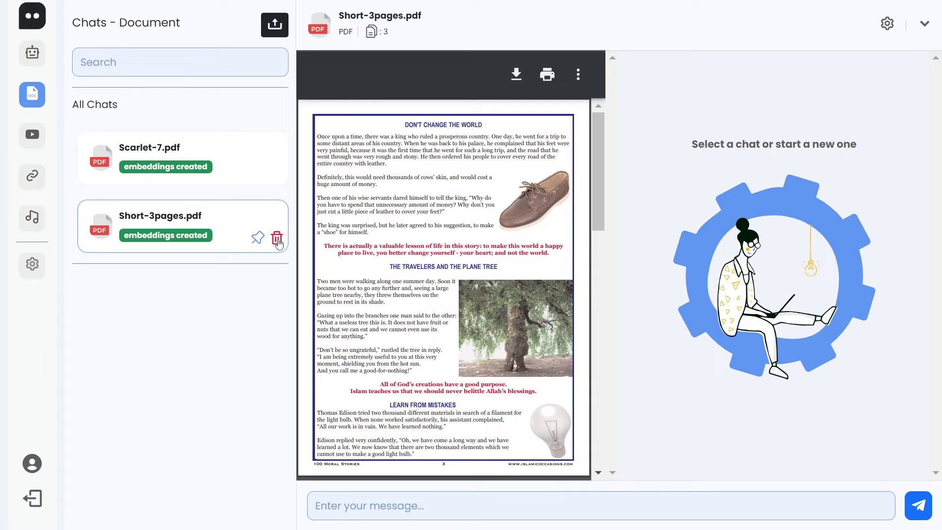
- Permanently delete the Short-3pages.pdf document, leaving only Scarlet-7.pdf
click(925, 24)
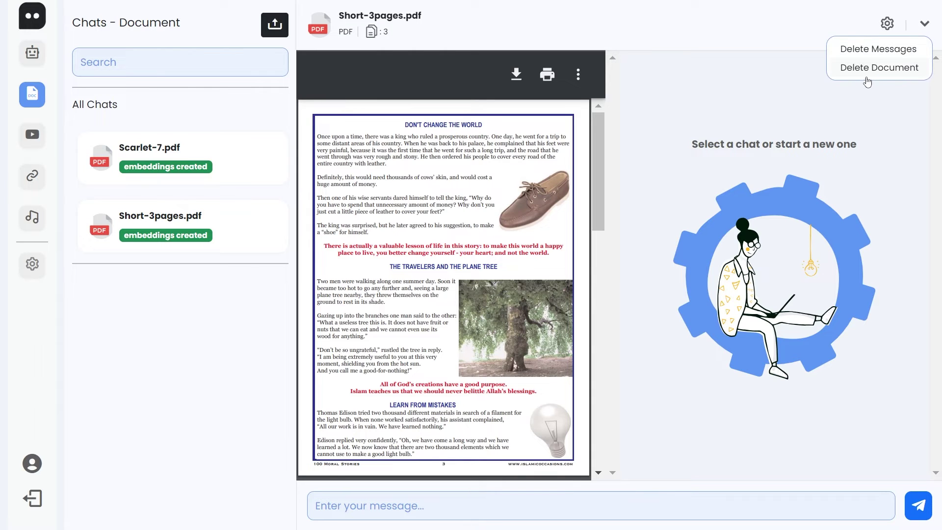
click(883, 69)
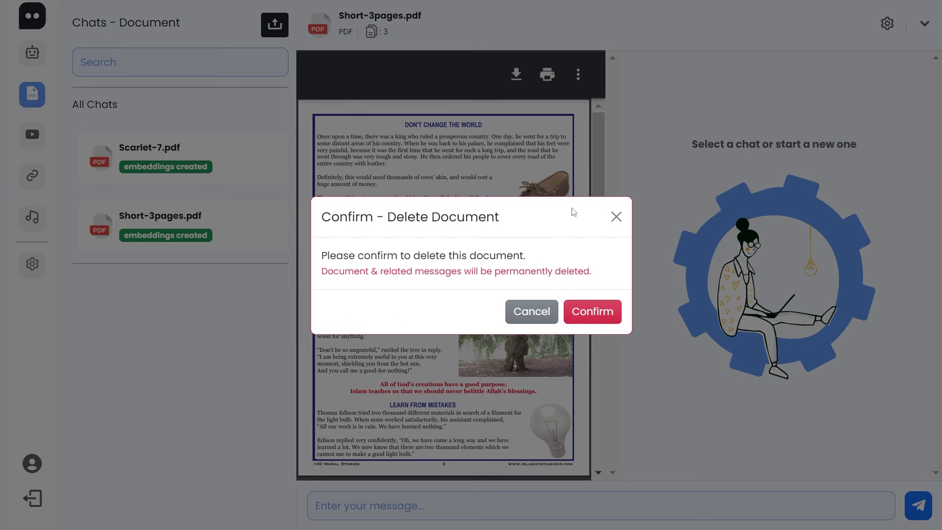
click(584, 317)
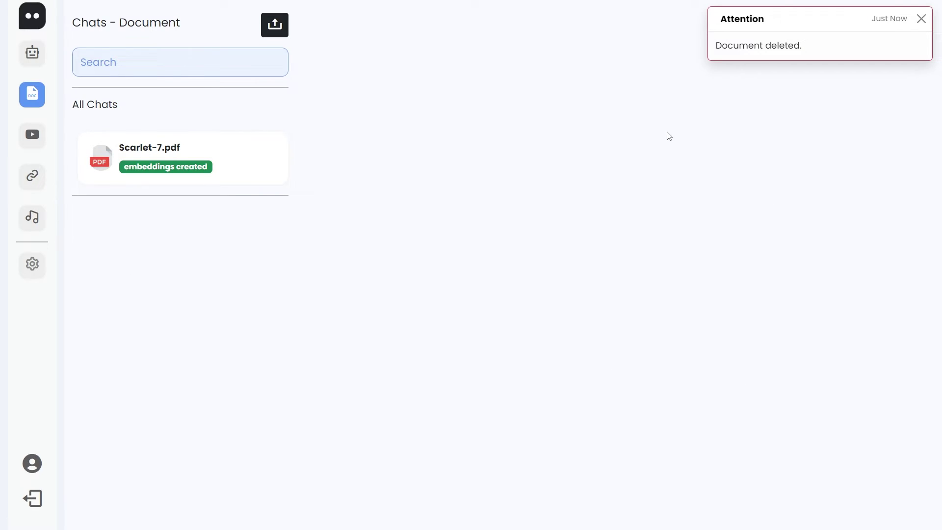
click(32, 134)
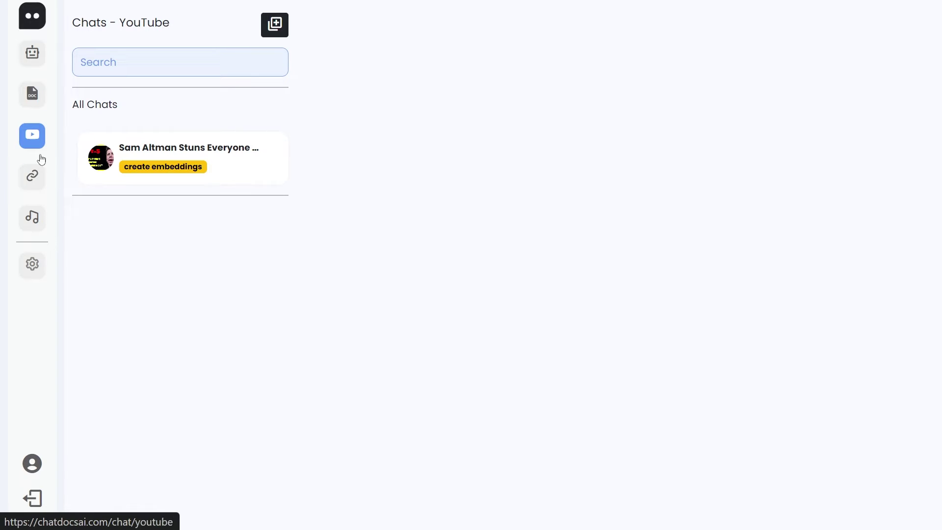
- Add the Top Gun: Maverick Pitch Meeting YouTube URL as a new video chat
click(117, 155)
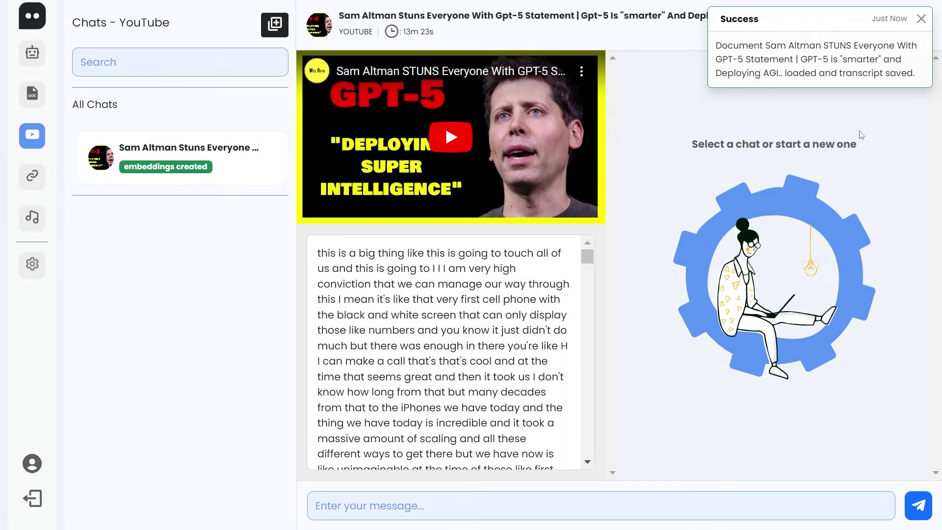
click(269, 29)
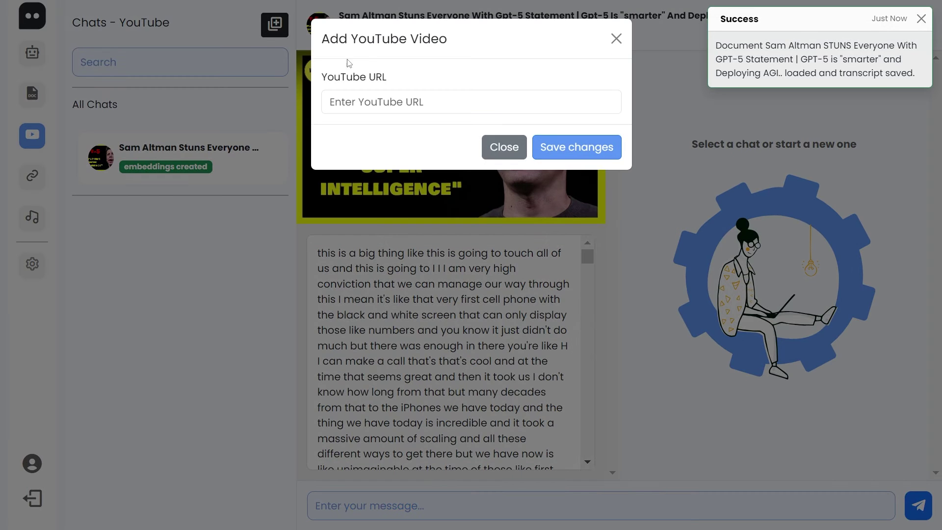
click(351, 102)
click(477, 160)
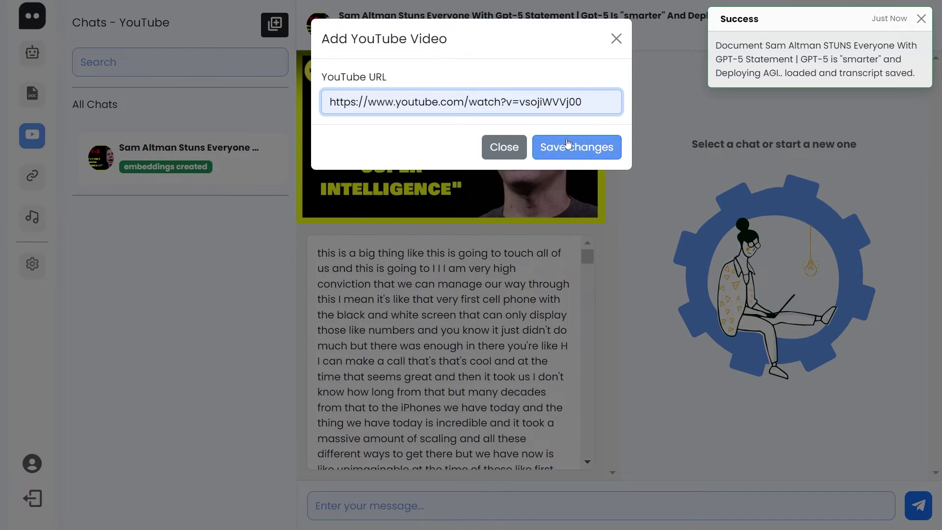
click(568, 145)
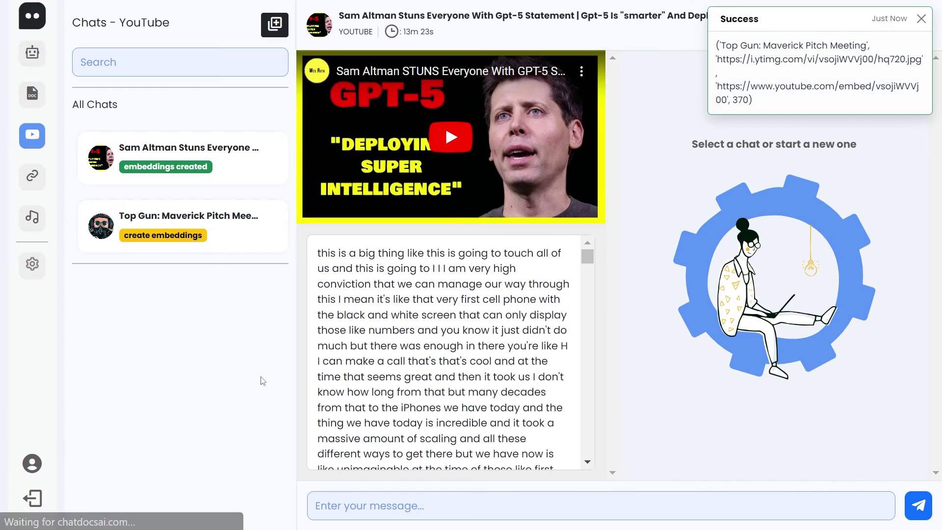
- Open the Top Gun chat and check its YOUTUBE source and 6m 10s length
click(126, 223)
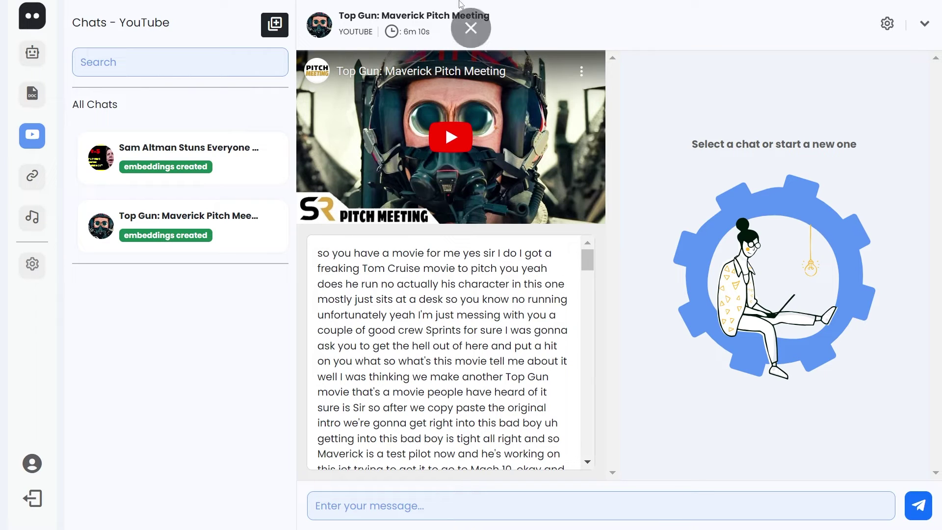
double_click(352, 30)
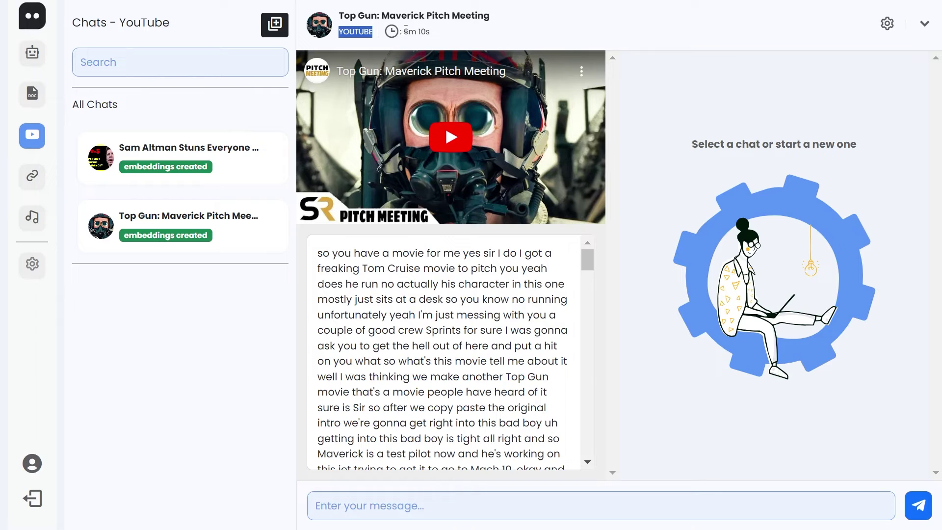
drag(404, 31, 442, 33)
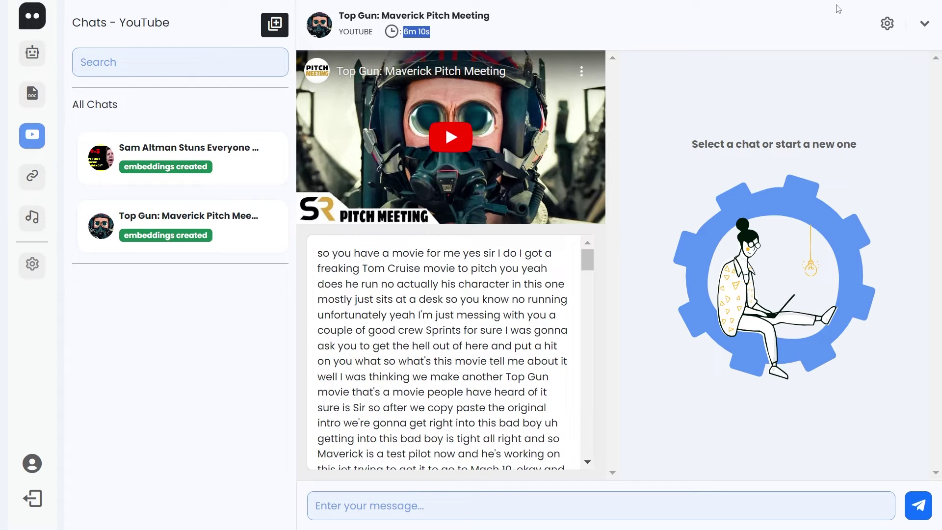
- Ask the Top Gun chat 'what is the video about?' and review the humorous sequel pitch reply
click(888, 23)
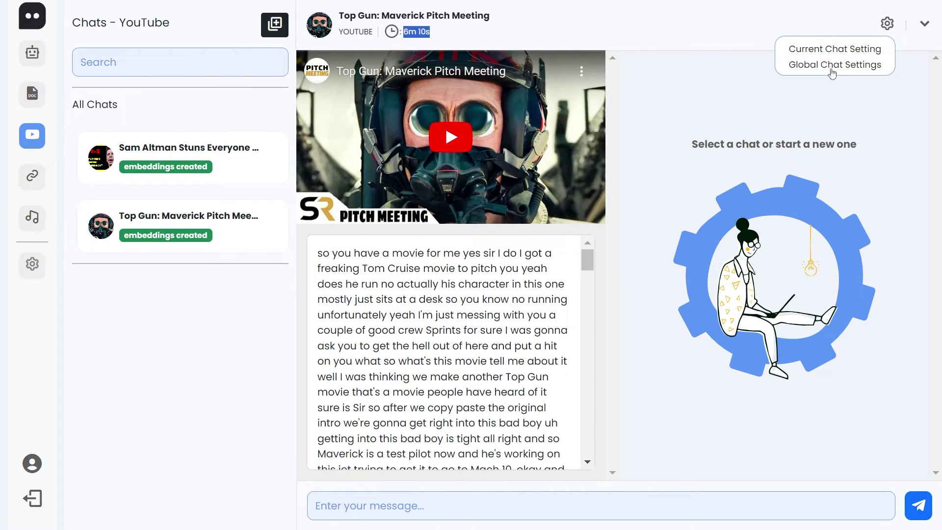
click(925, 23)
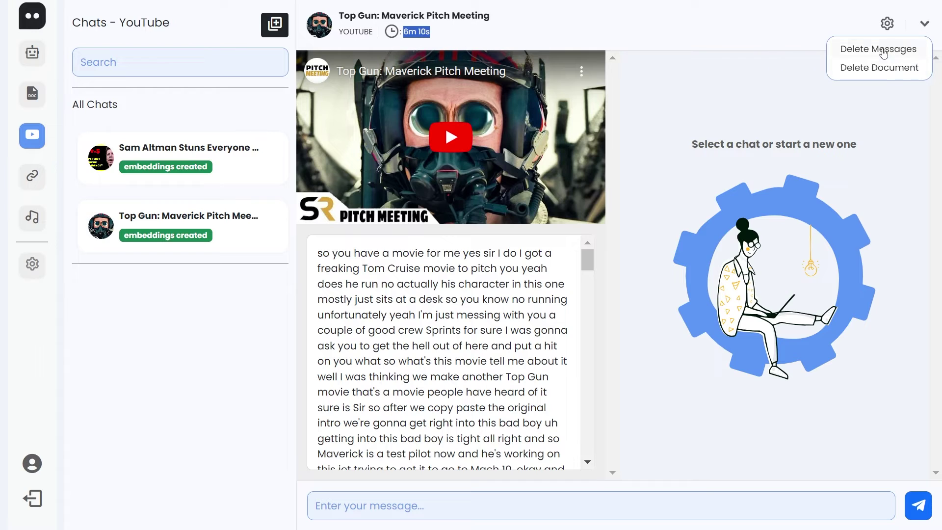
click(590, 507)
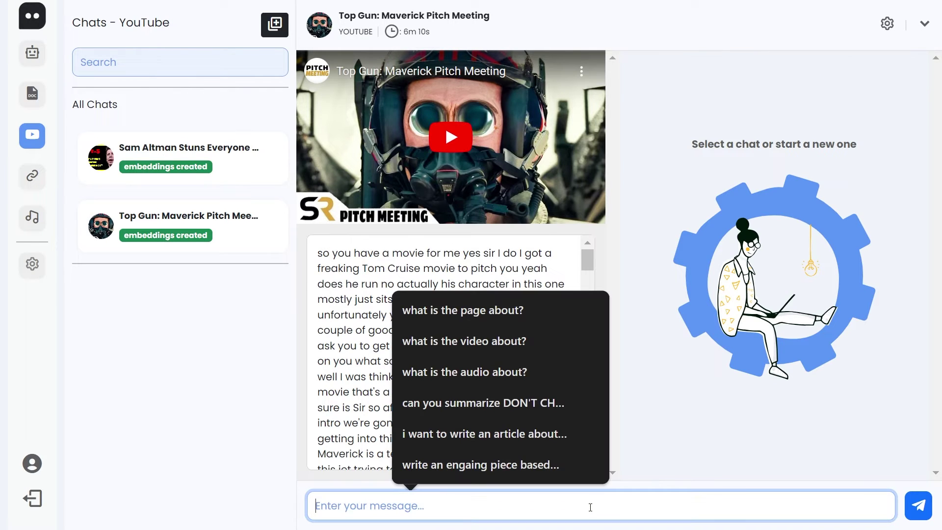
click(579, 341)
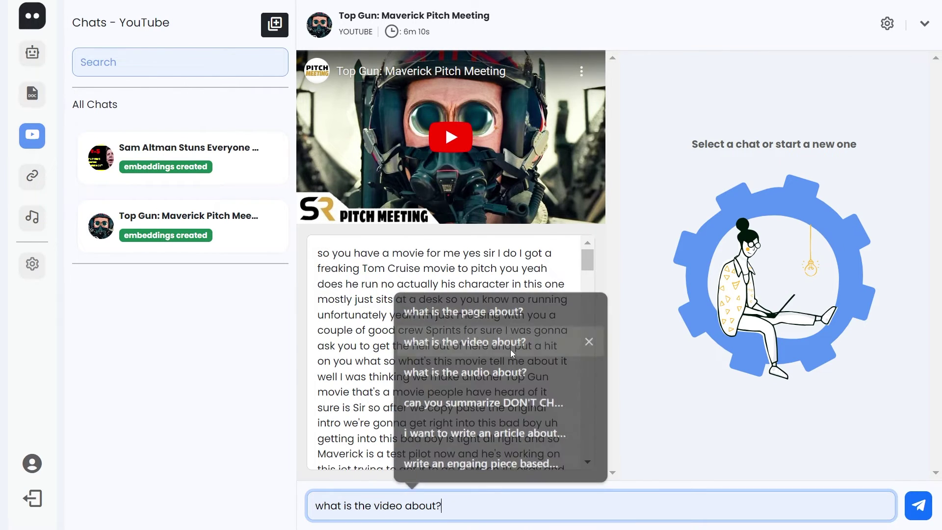
click(919, 506)
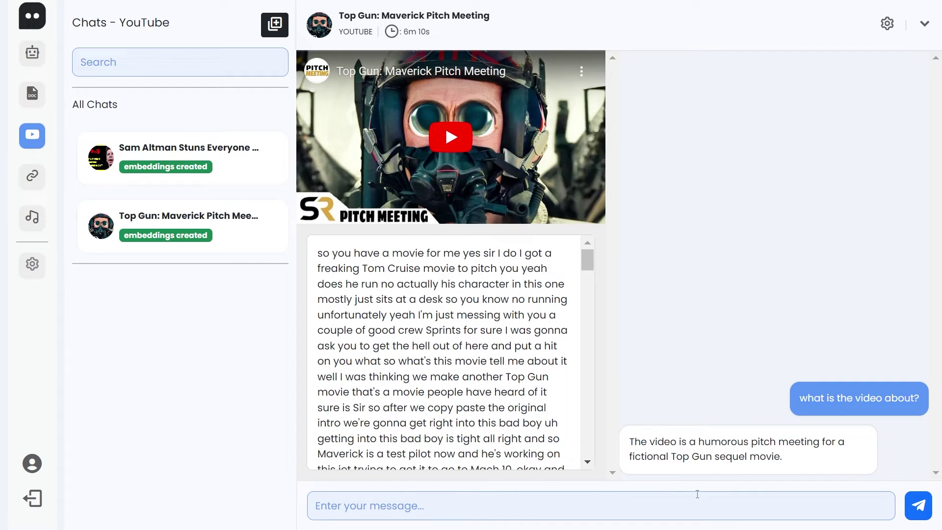
drag(656, 444, 838, 442)
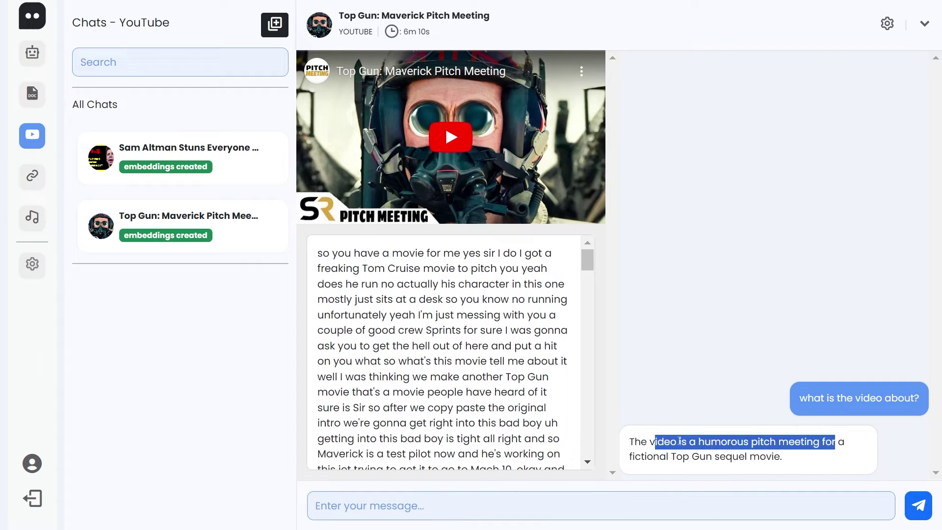
drag(671, 457, 748, 461)
click(784, 459)
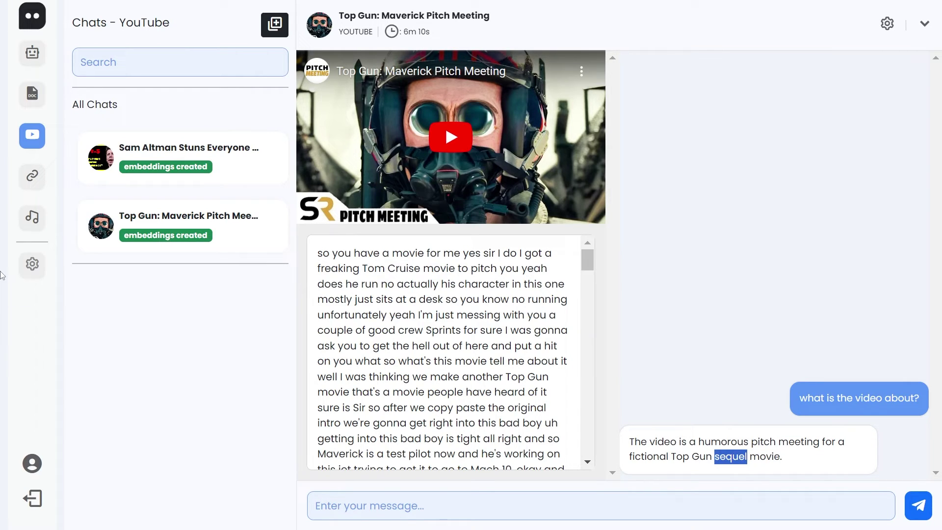
- Open the Get Started With Bootstrap chat and create its embeddings, adding no new web page
click(32, 175)
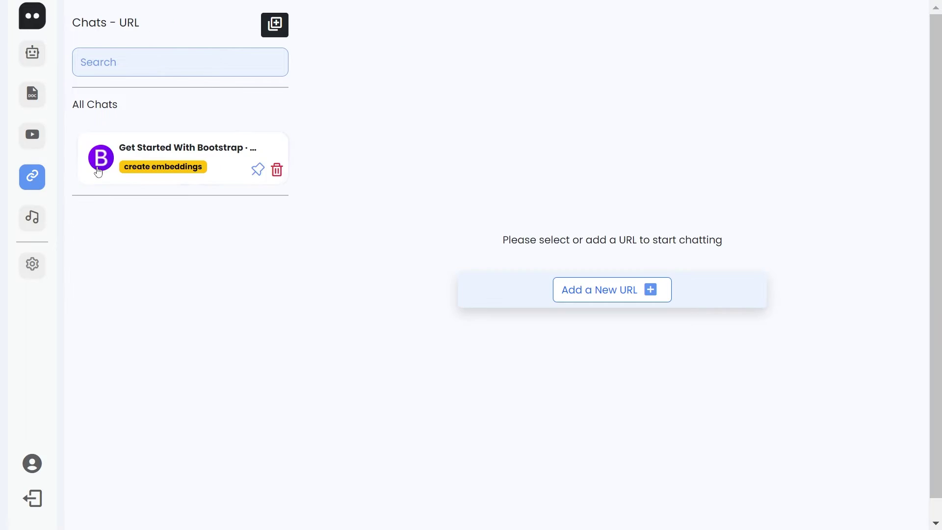
click(122, 158)
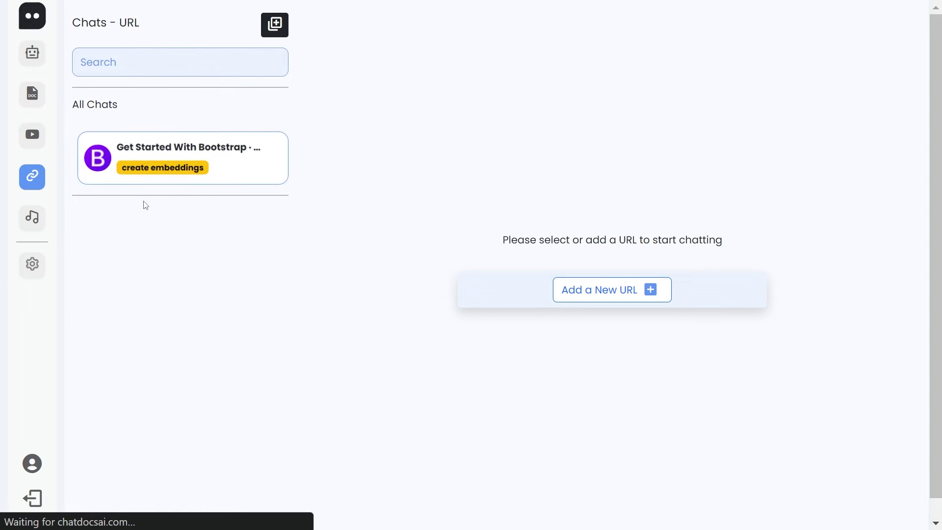
click(145, 176)
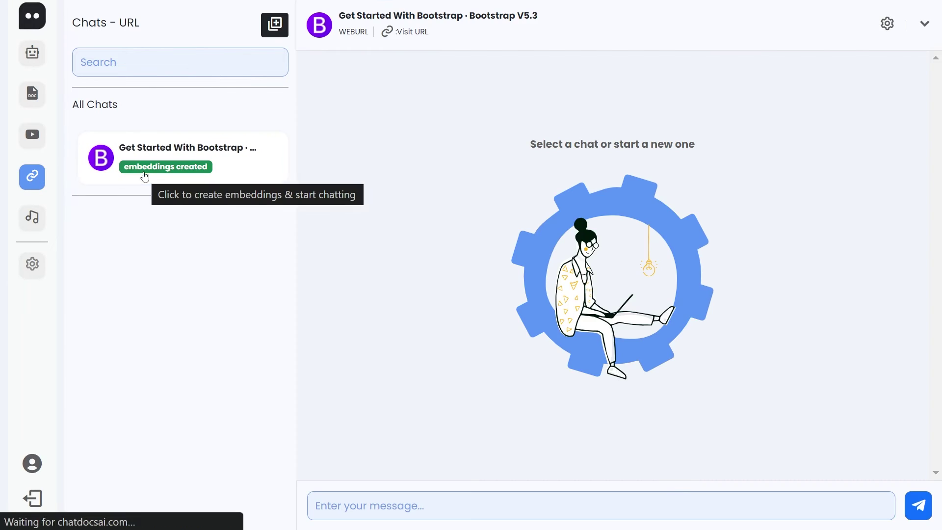
click(275, 24)
click(383, 102)
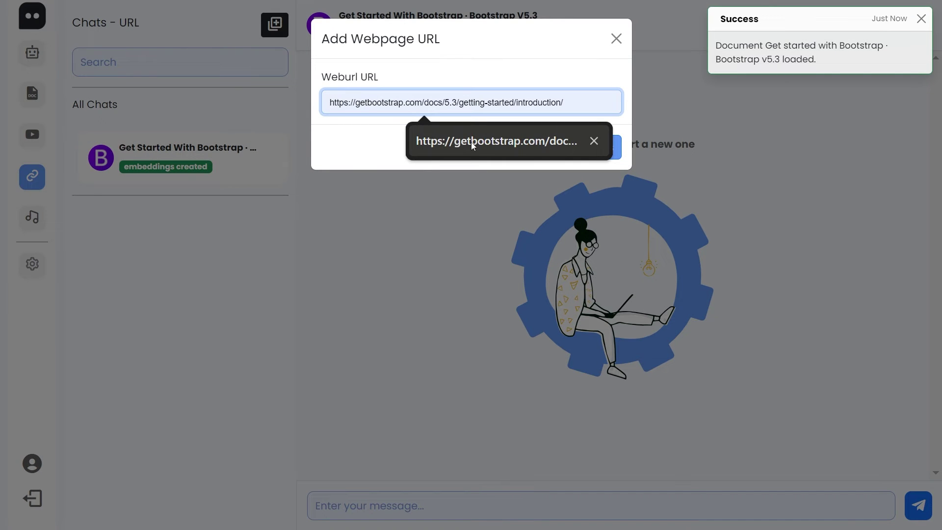
click(126, 197)
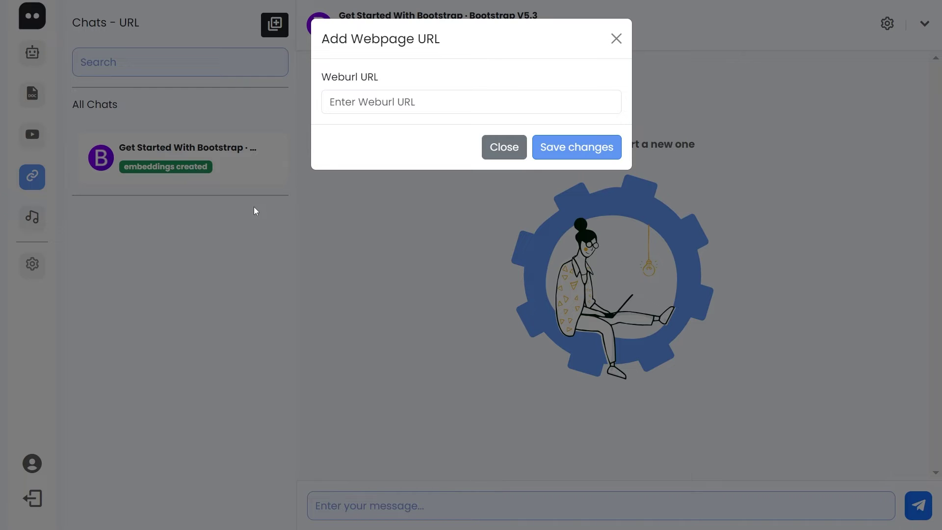
click(618, 38)
- Ask the Bootstrap chat 'what is the page about?'
click(523, 502)
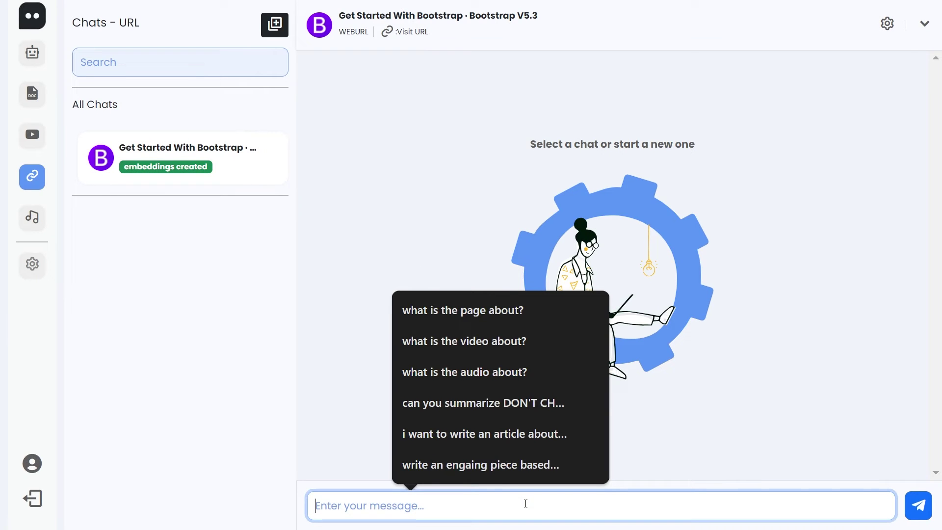
click(505, 319)
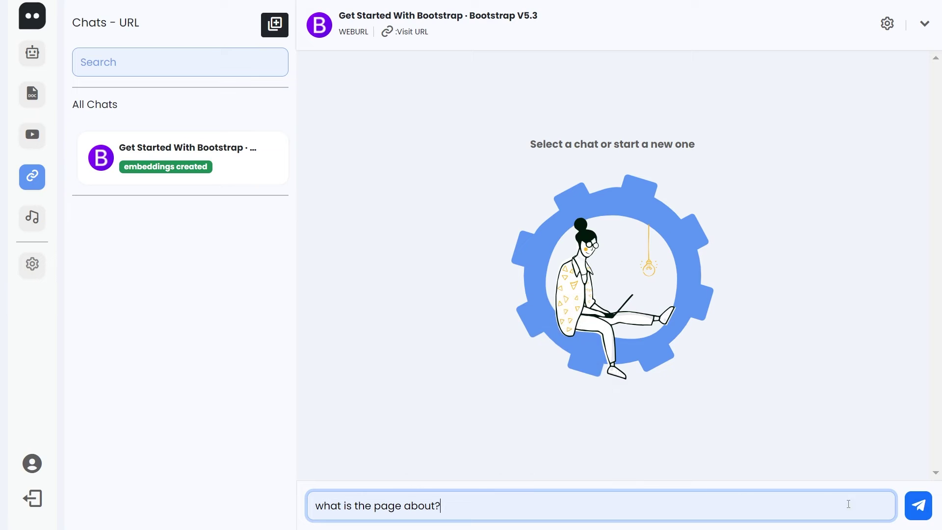
click(918, 505)
- Review the frontend-toolkit answer and visit the original Bootstrap page from its WEBURL source
drag(362, 325, 509, 324)
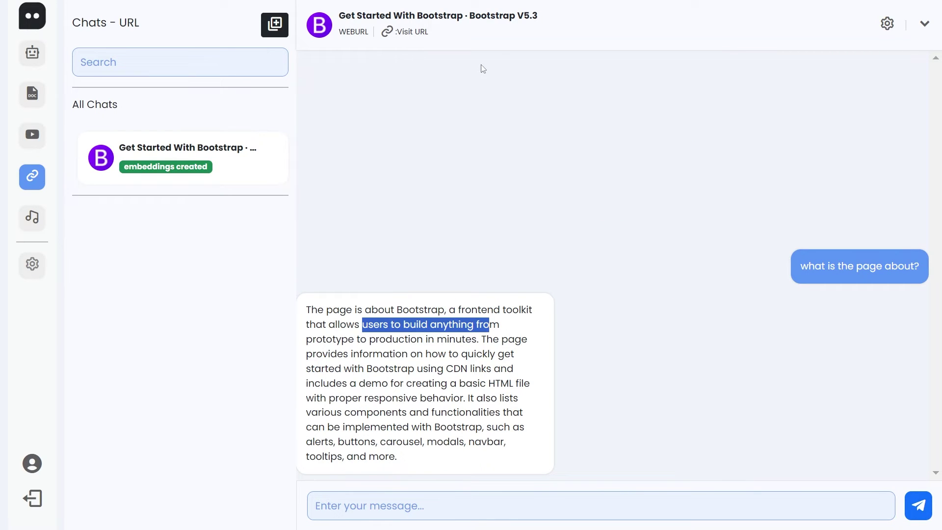
double_click(366, 38)
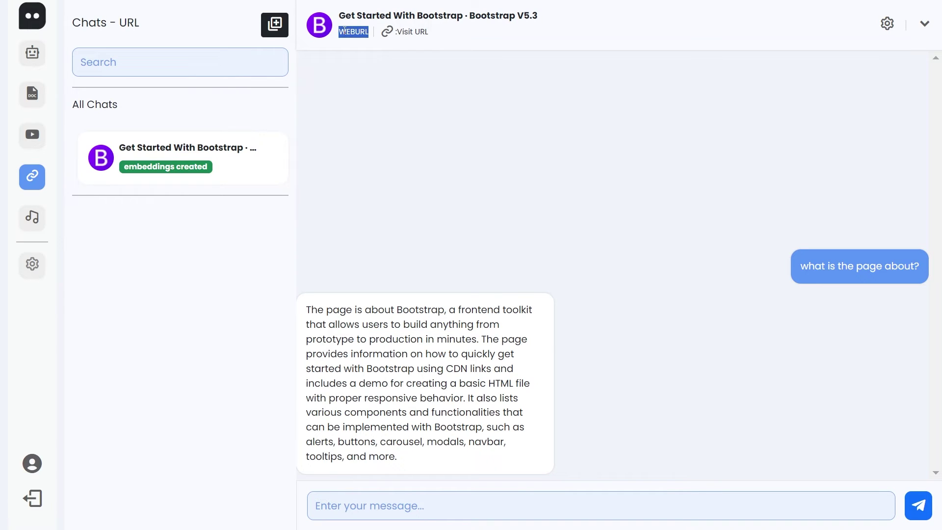
click(421, 33)
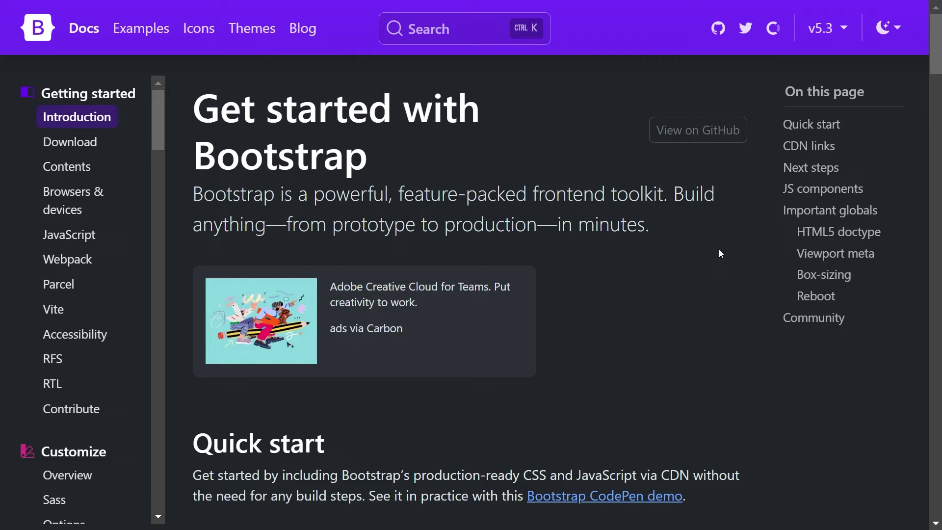
key(ctrl+w)
click(921, 27)
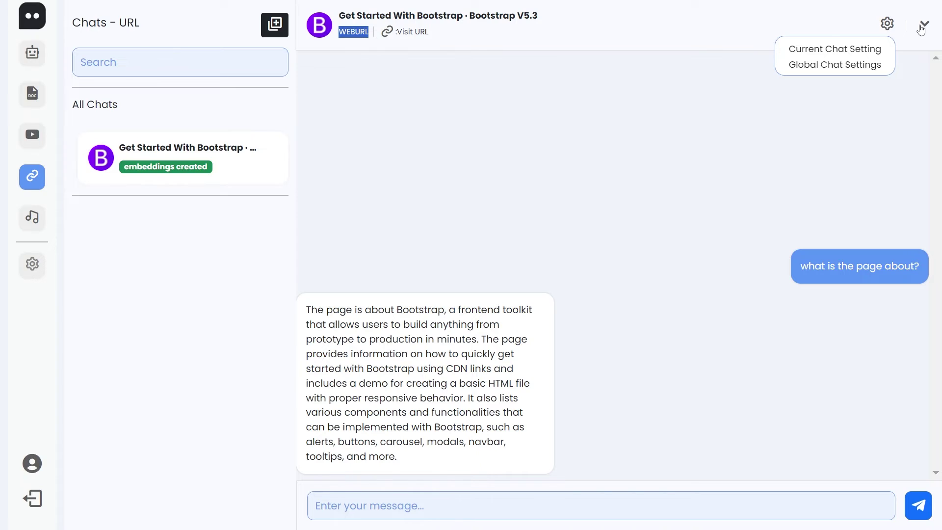
click(921, 28)
click(694, 135)
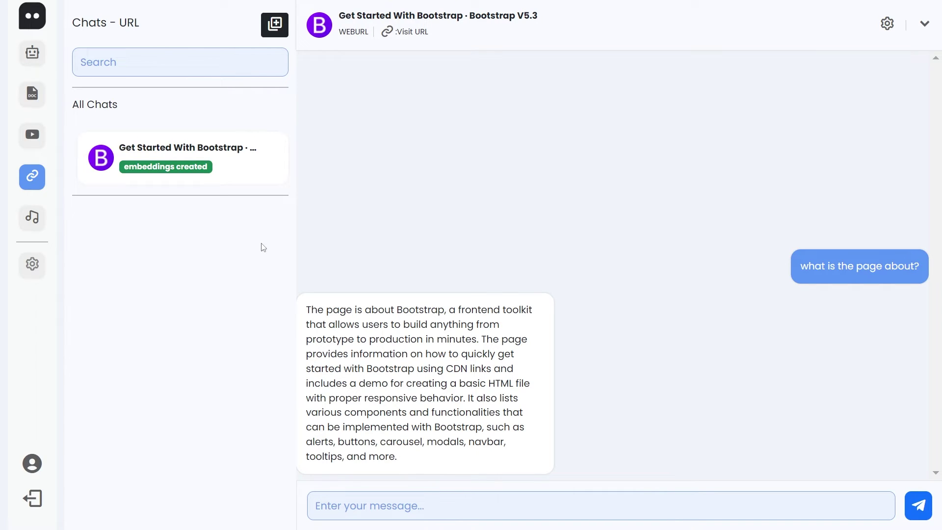
click(32, 217)
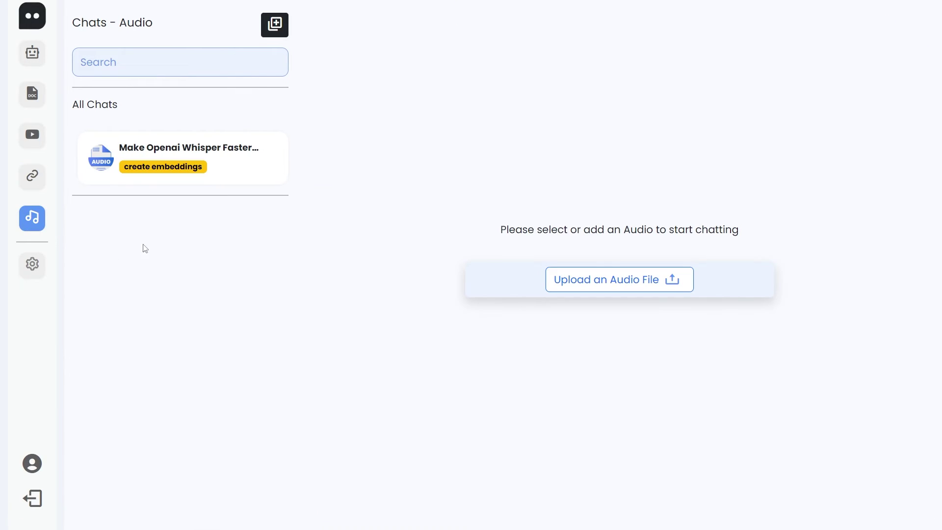
- Open the Make Openai Whisper Faster.mp3 chat with its 2m 21s transcript and play the audio
click(141, 158)
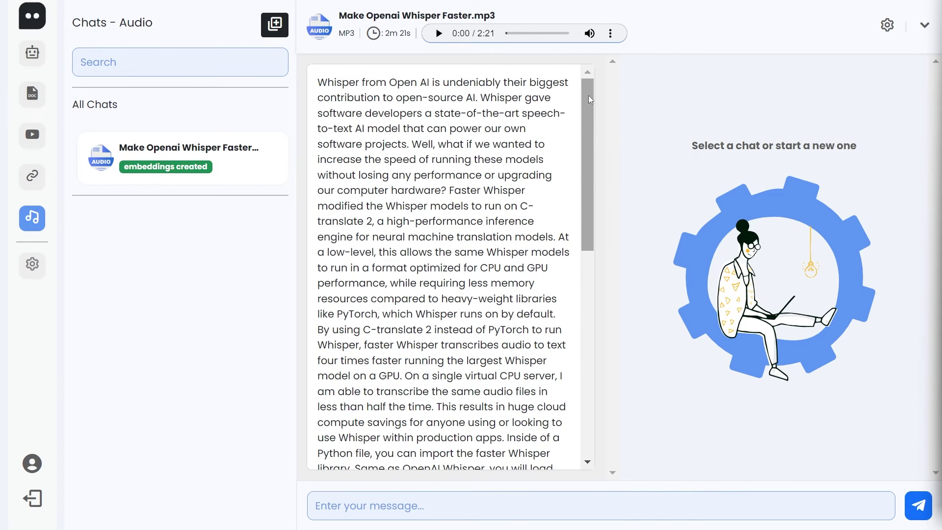
drag(588, 95, 379, 84)
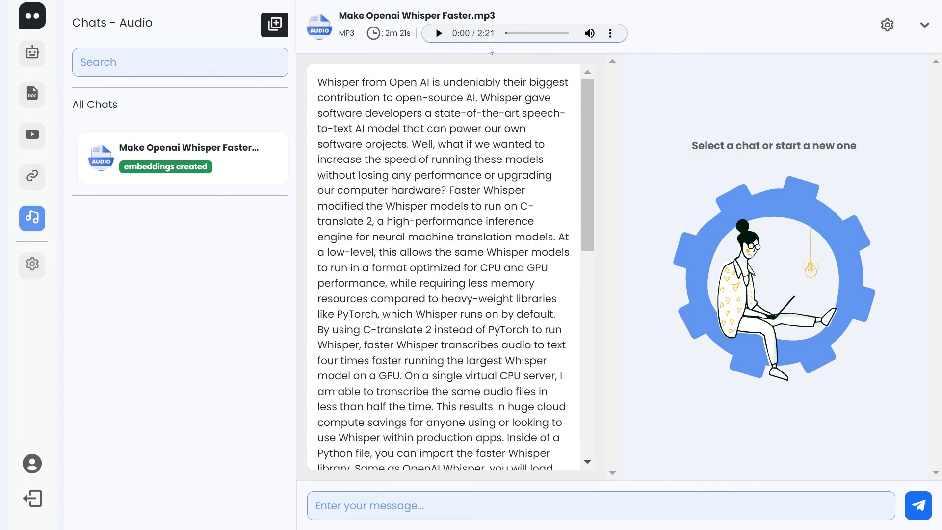
click(439, 33)
click(689, 511)
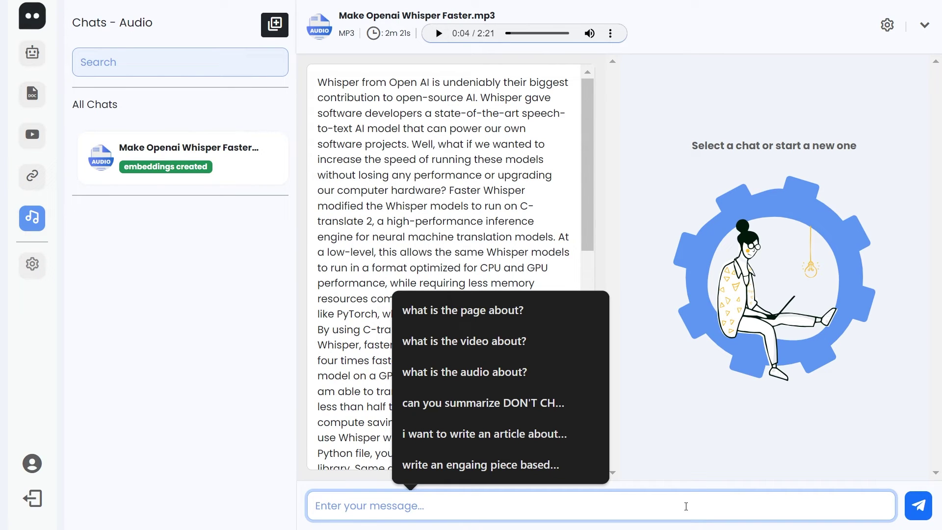
- Ask 'summarize the document' and check the C-translate 2 and four-times-faster points in the answer and transcript
text(summarize the )
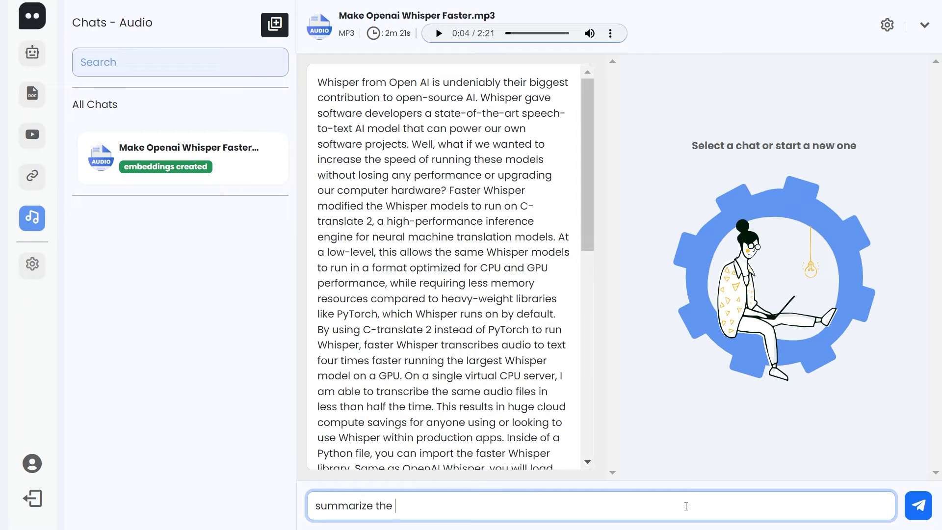
text(document)
key(Return)
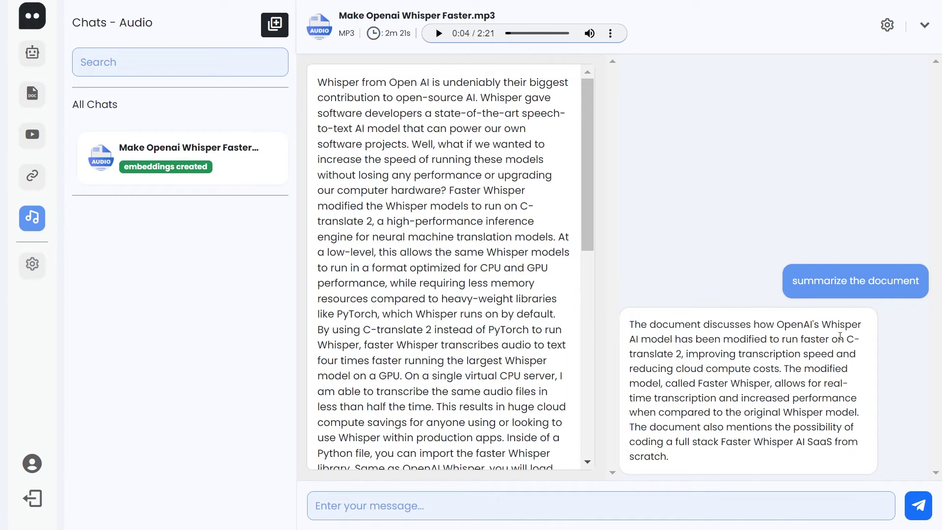
drag(636, 355, 684, 354)
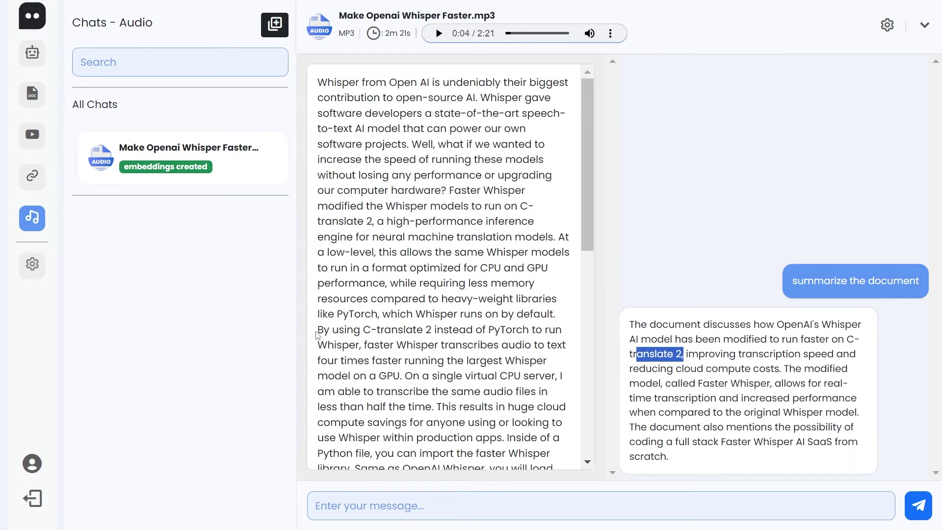
drag(318, 331, 551, 345)
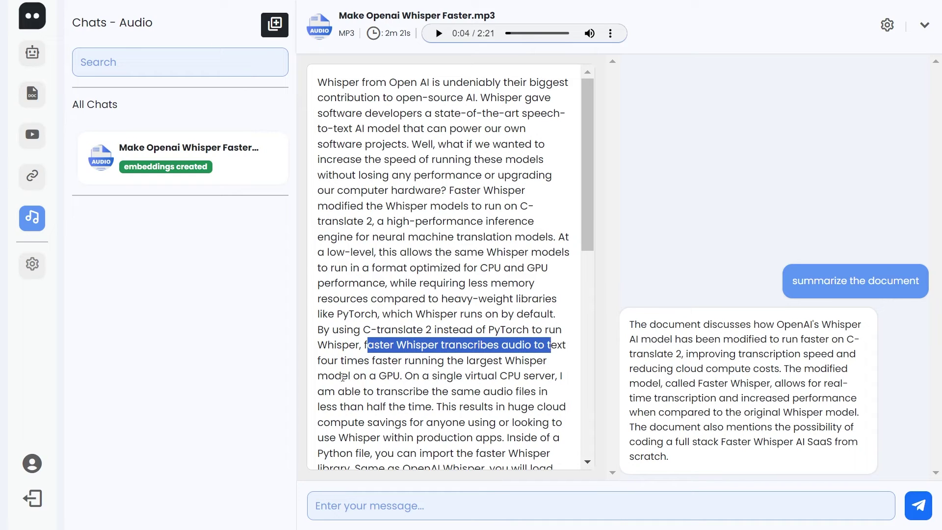
drag(319, 363, 469, 361)
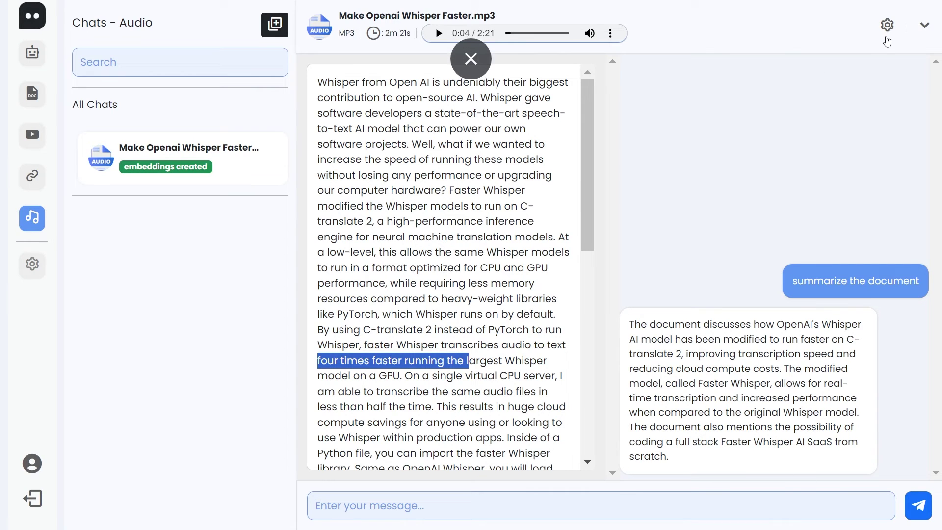
click(901, 23)
- Make Validapi-Turbo16k the active setting for this audio chat
click(888, 25)
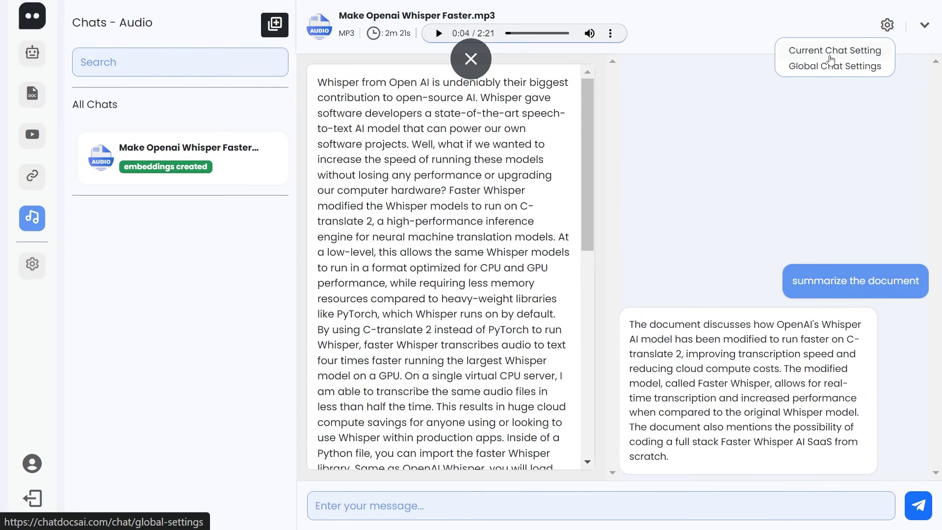
click(837, 47)
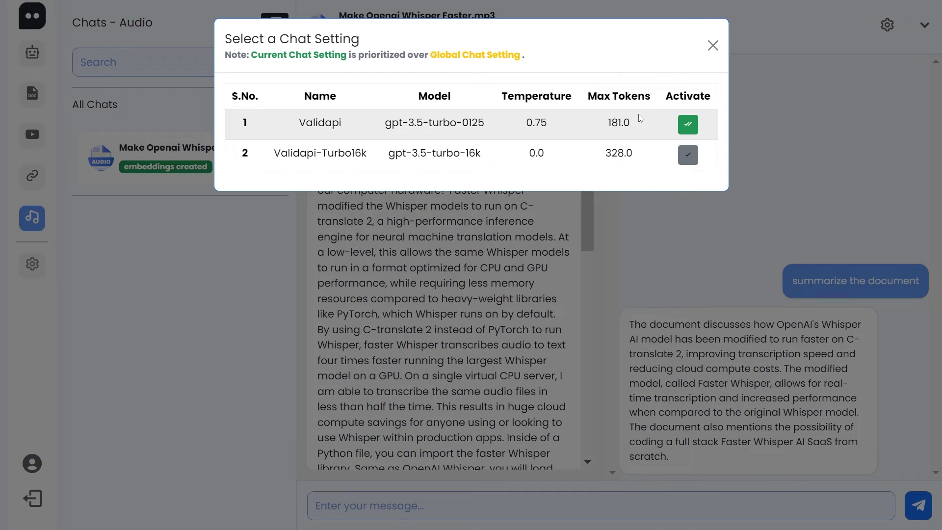
drag(613, 123, 624, 124)
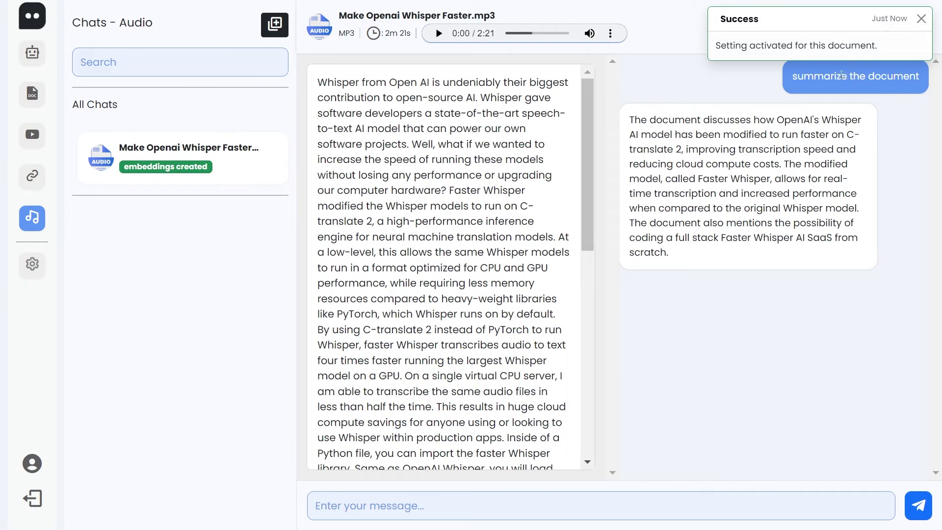
- Resend 'summarize the document' and review the new summary answer
triple_click(840, 74)
key(ctrl+c)
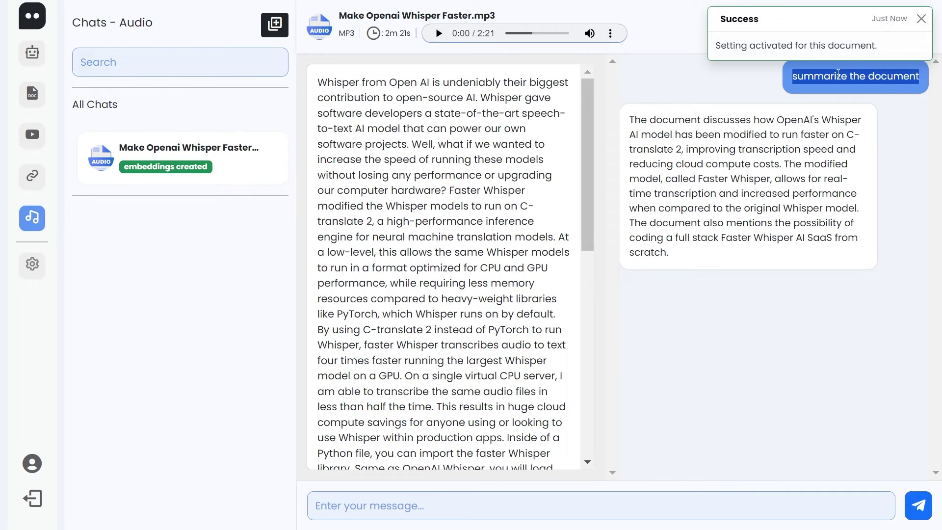
click(734, 505)
key(ctrl+v)
key(Return)
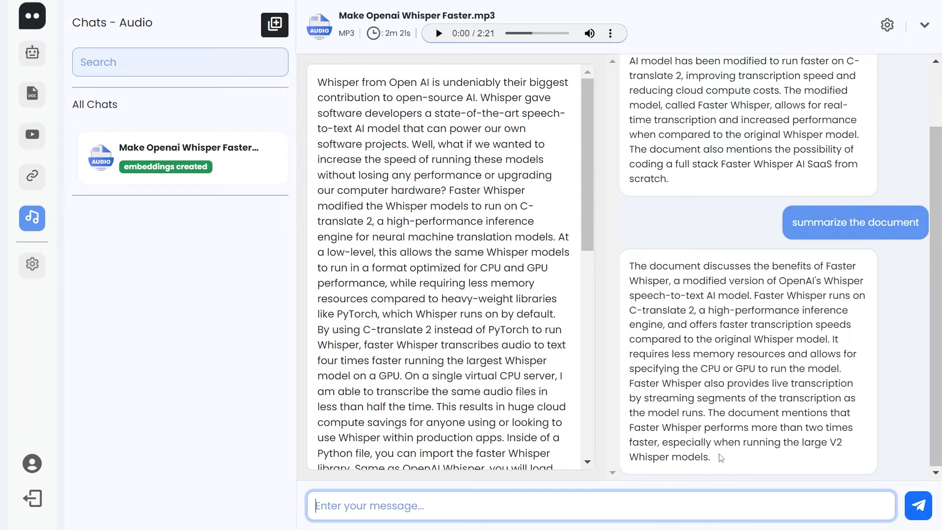
drag(671, 383, 634, 266)
click(30, 265)
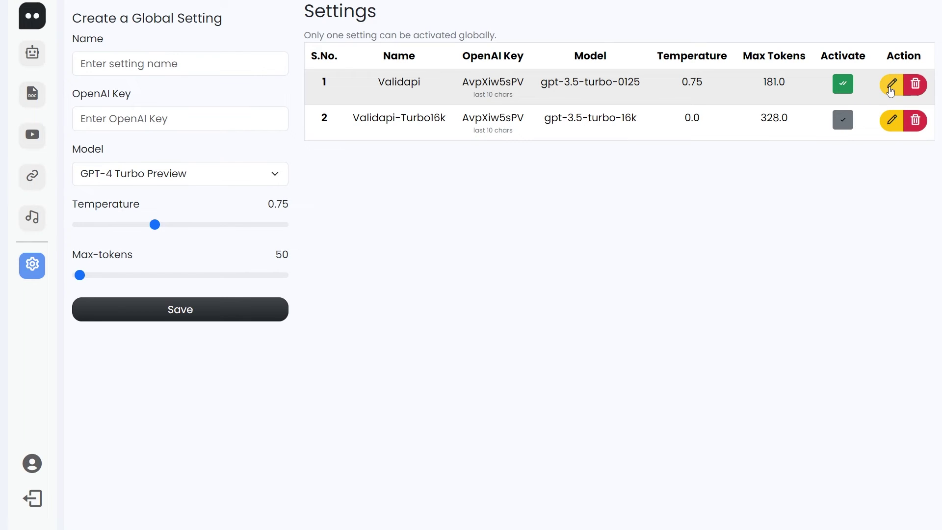
- Update the Validapi setting to temperature 0.92 and 1148 max tokens
drag(741, 55, 807, 57)
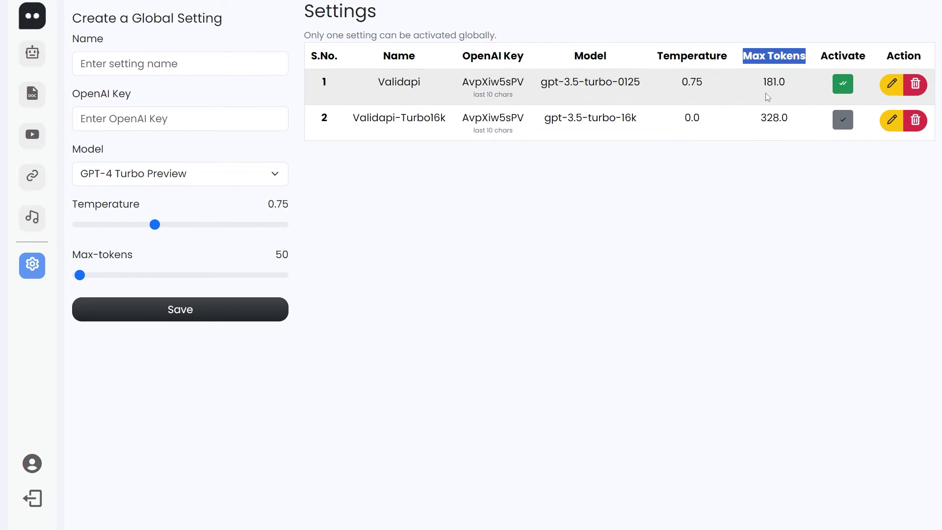
click(892, 84)
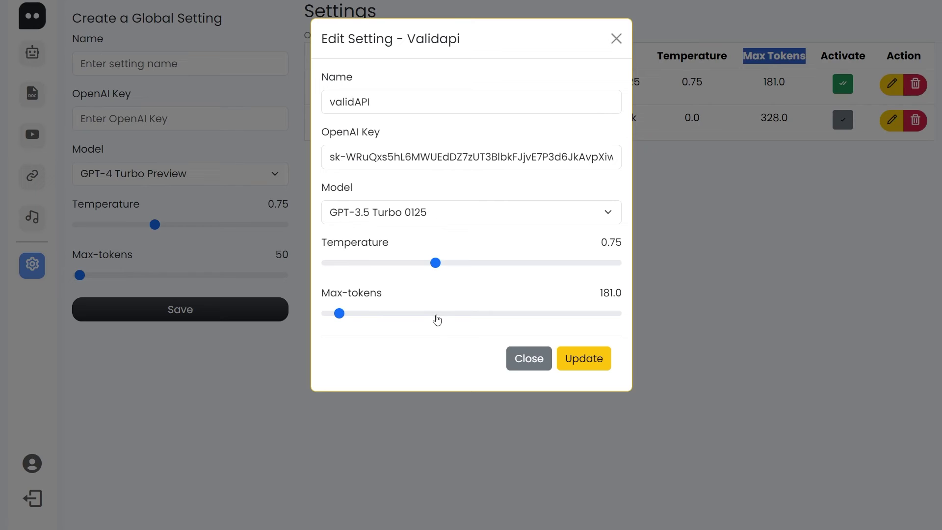
drag(436, 263, 460, 265)
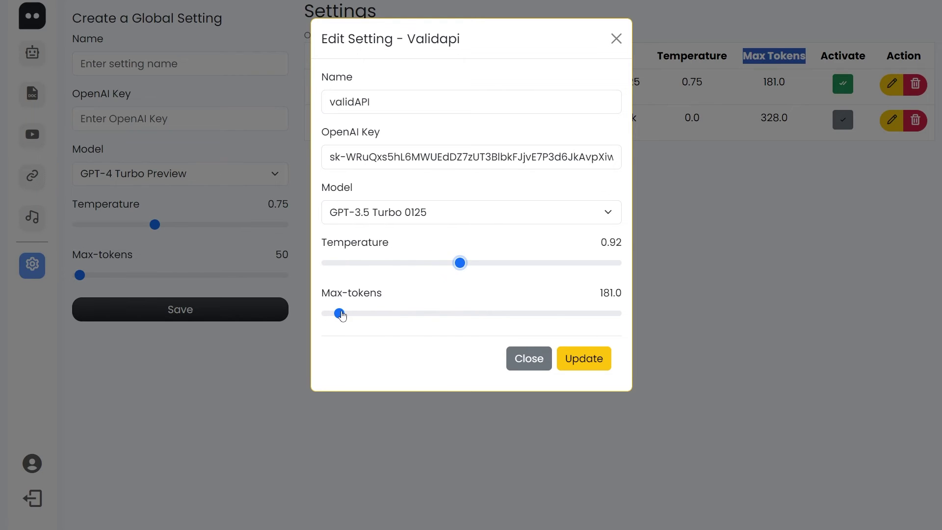
drag(342, 316, 409, 321)
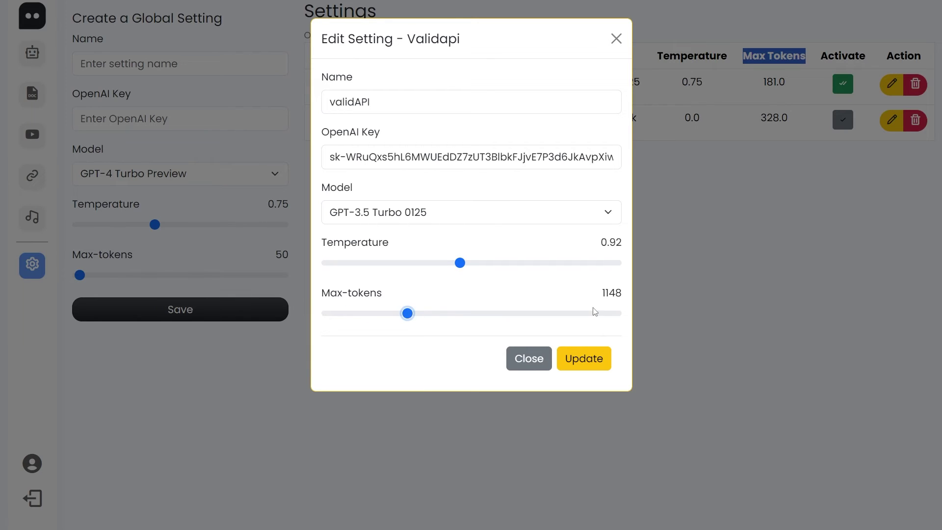
click(592, 357)
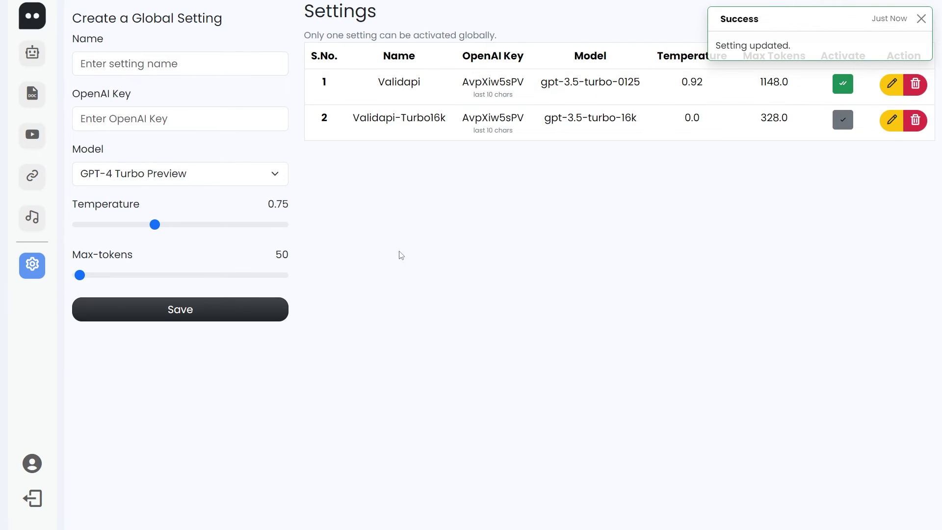
click(32, 218)
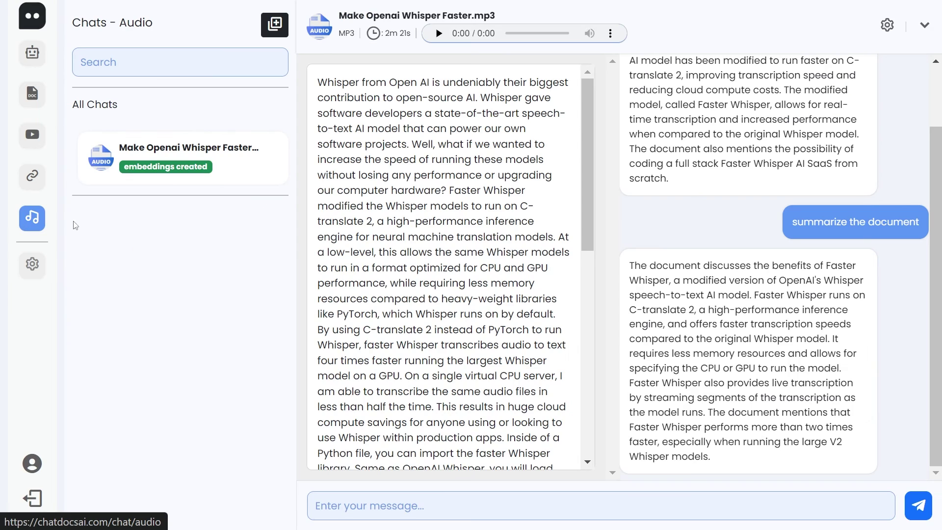
triple_click(839, 220)
key(ctrl+c)
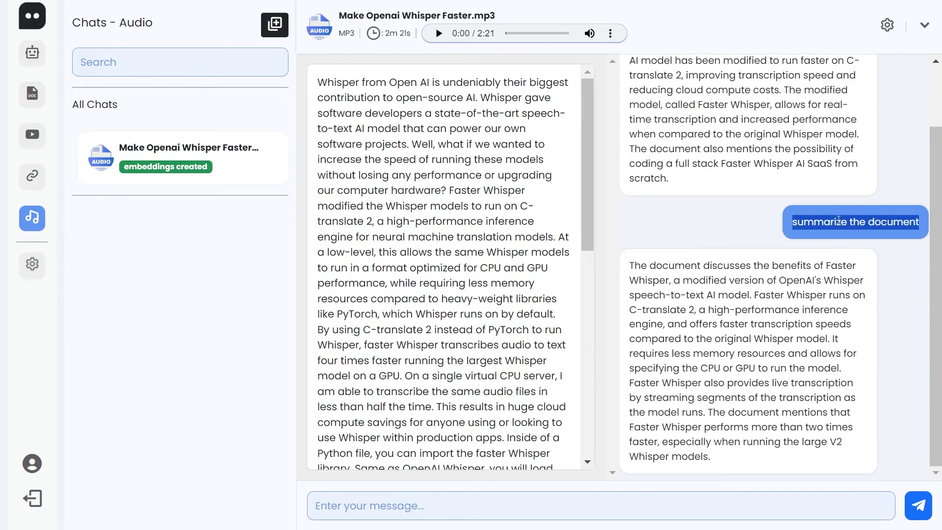
- Activate the Validapi setting for this Whisper audio chat
click(786, 506)
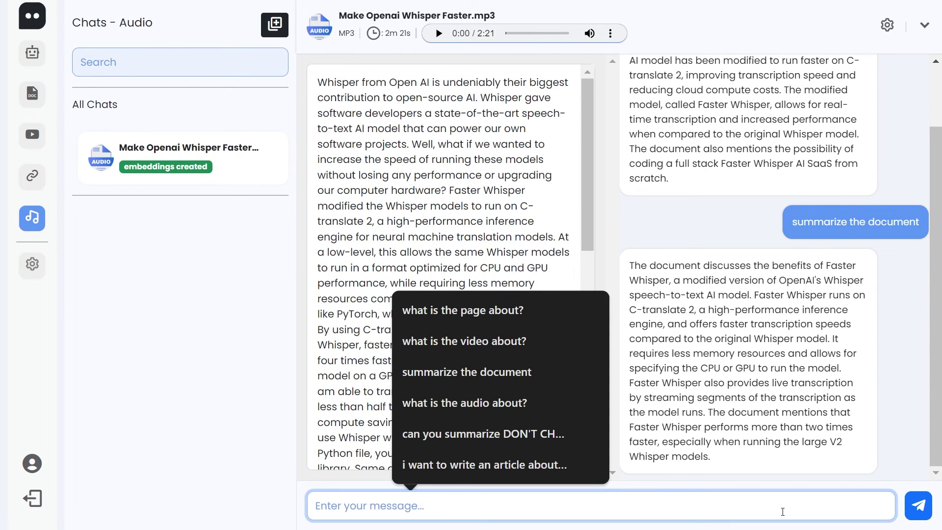
click(888, 25)
click(830, 49)
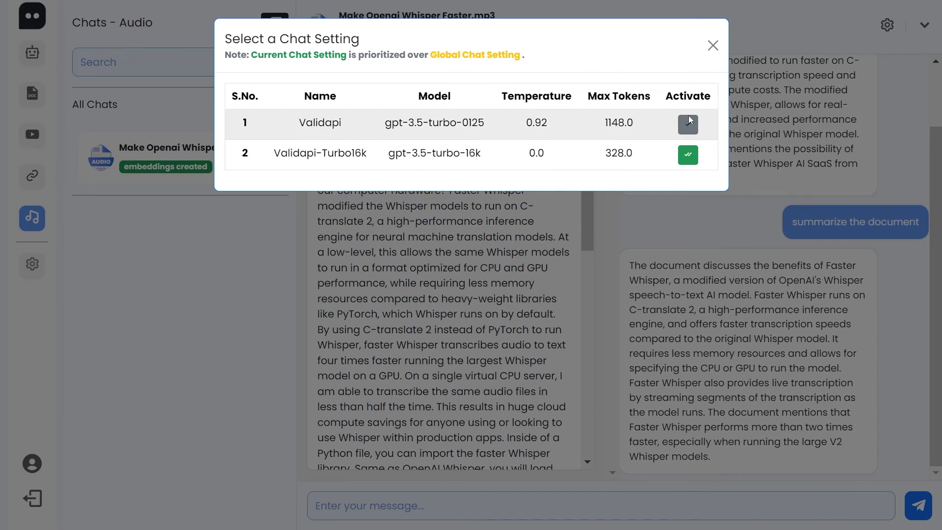
click(689, 125)
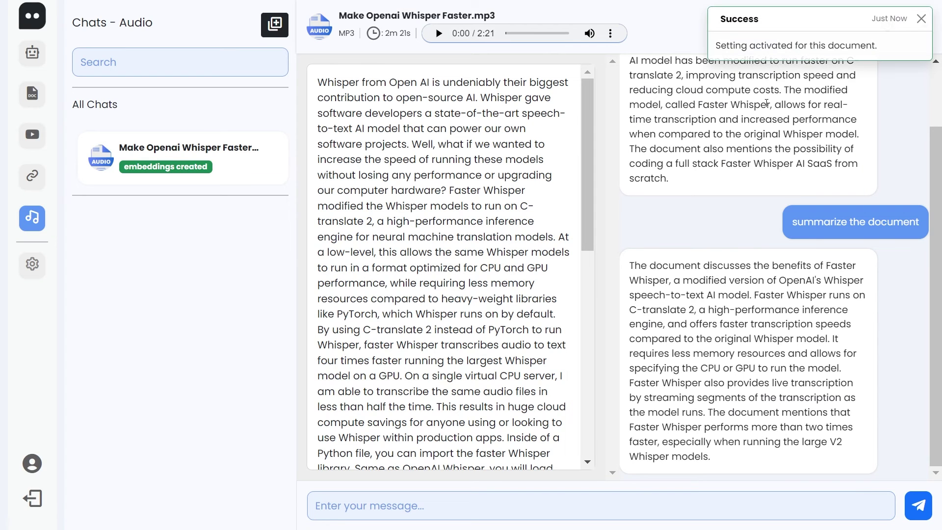
- Resend 'summarize the document' and compare the new summary with the earlier one
click(491, 508)
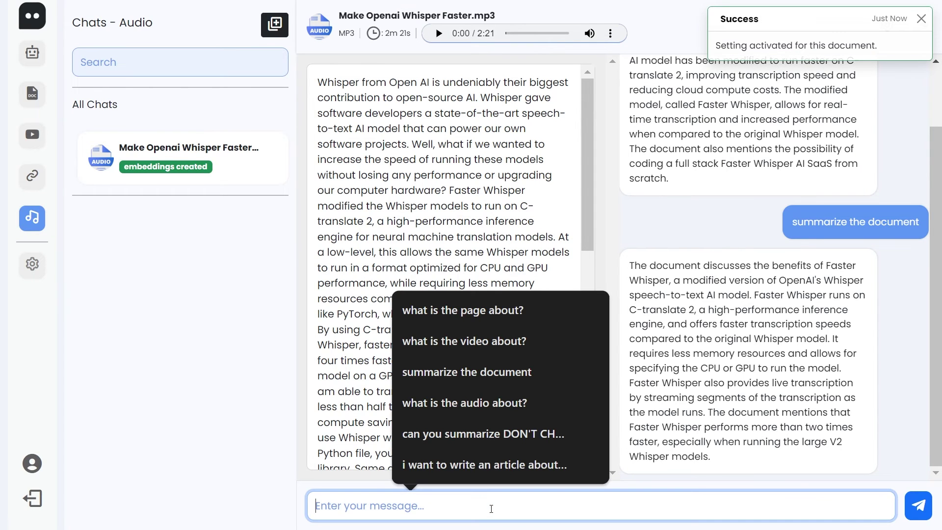
key(ctrl+v)
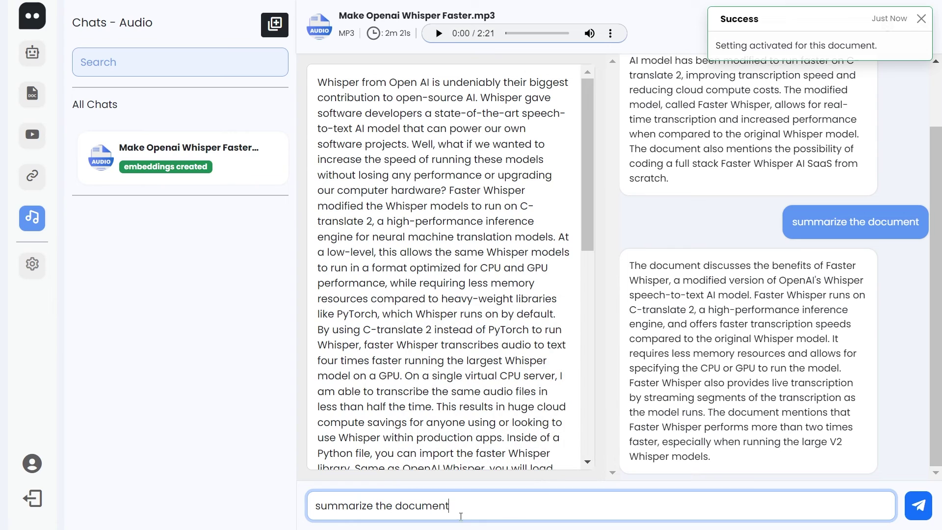
click(918, 505)
scroll(788, 380, down, 1)
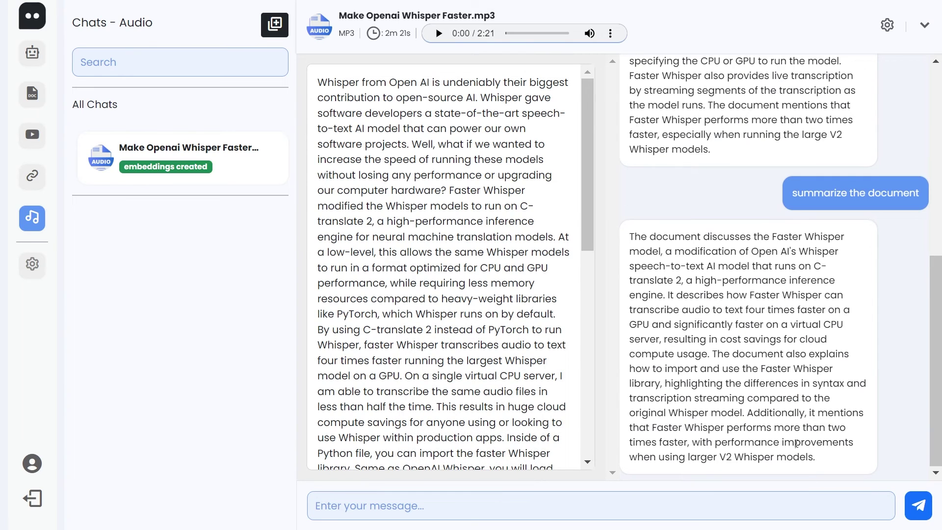
scroll(825, 461, up, 3)
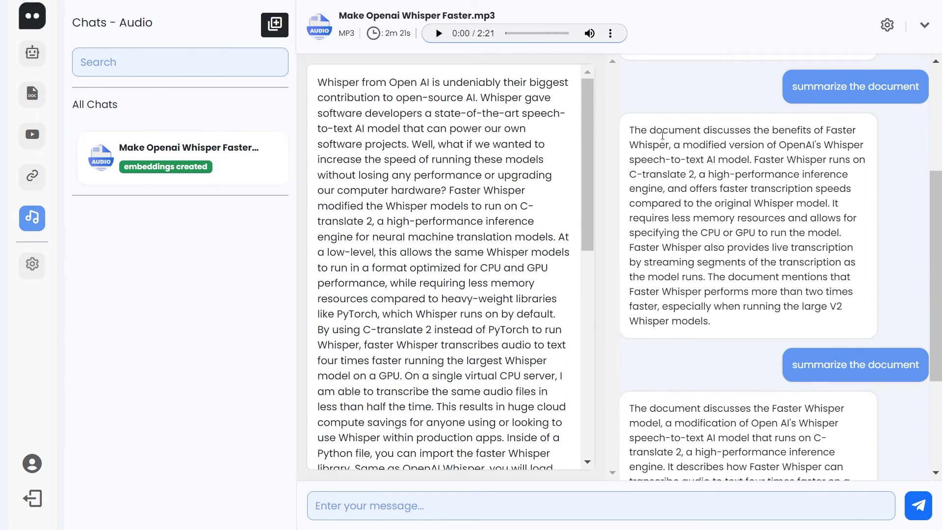
drag(653, 145, 708, 322)
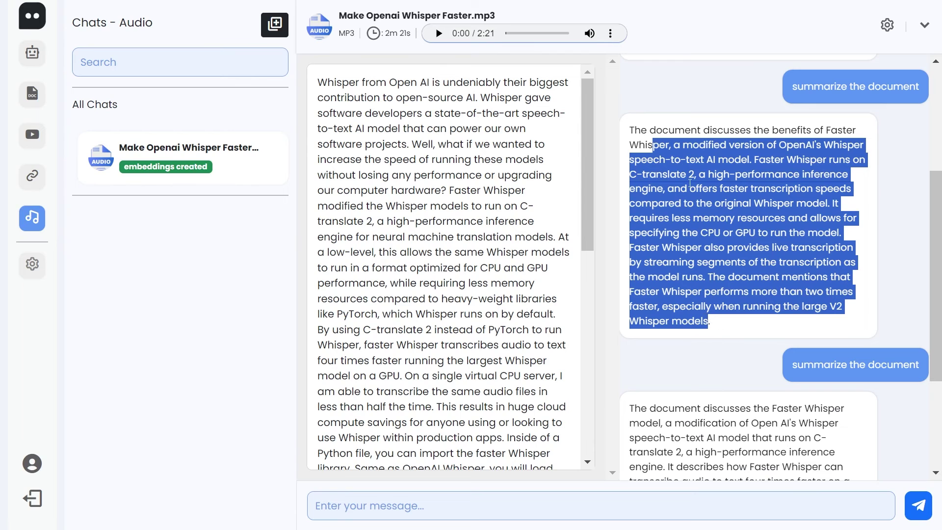
scroll(707, 368, down, 3)
drag(816, 457, 693, 218)
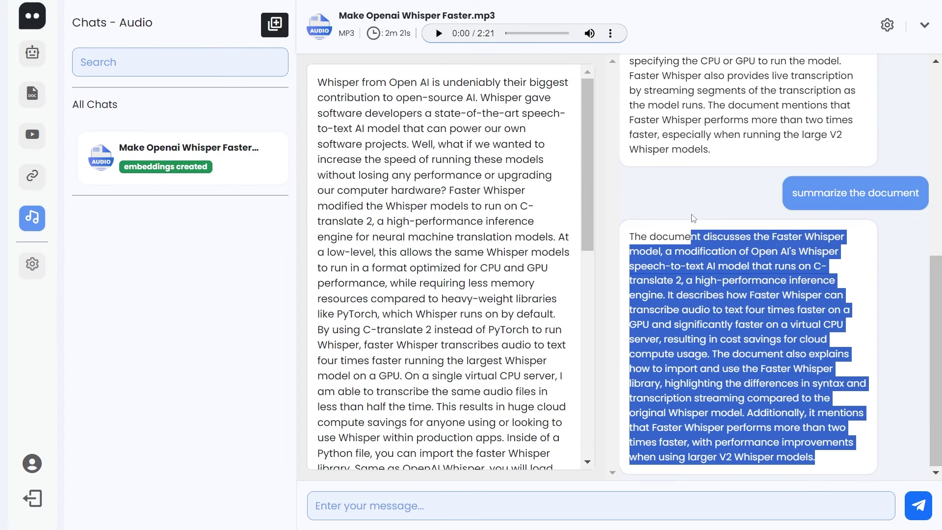
click(715, 359)
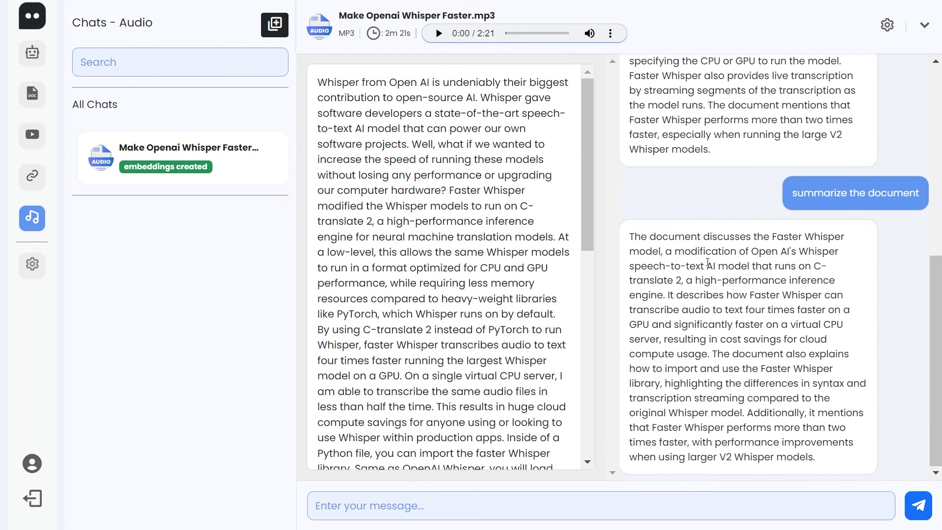
click(888, 24)
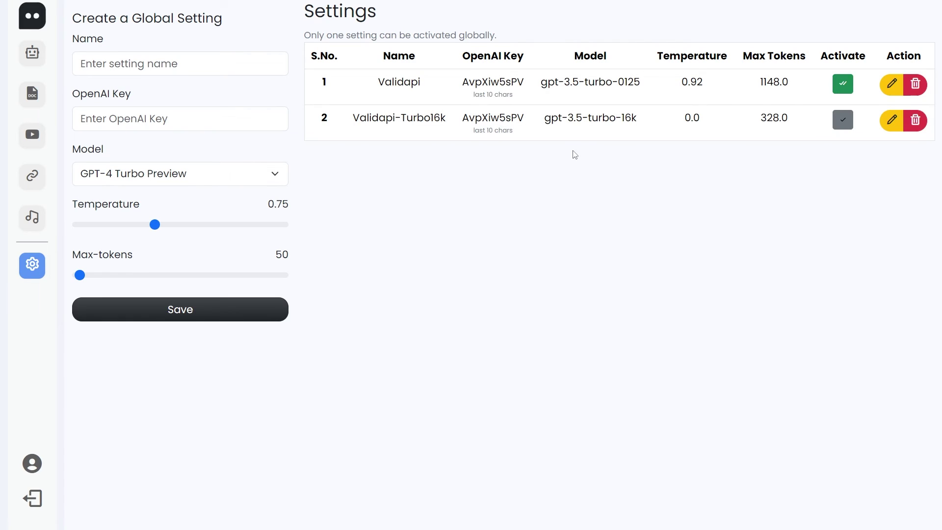
- Open the account profile and look over the username, password, email and name fields
click(36, 463)
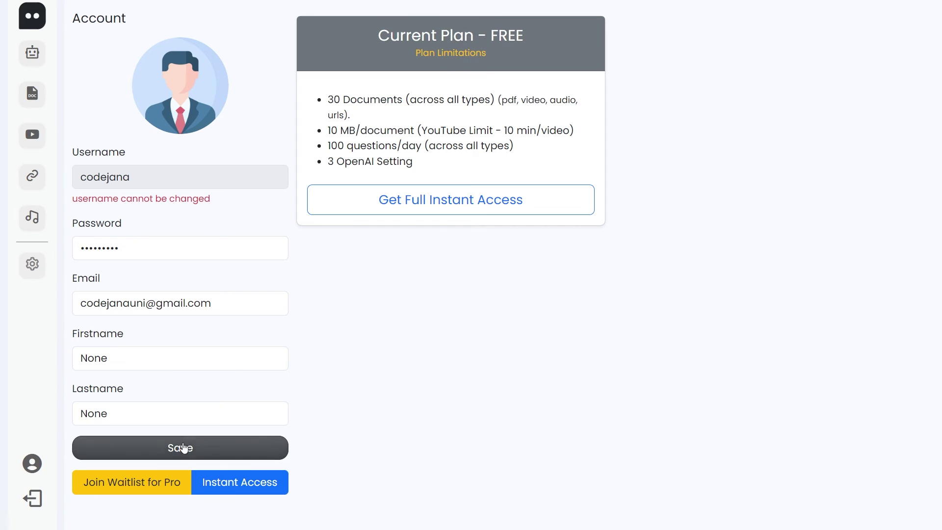
double_click(106, 170)
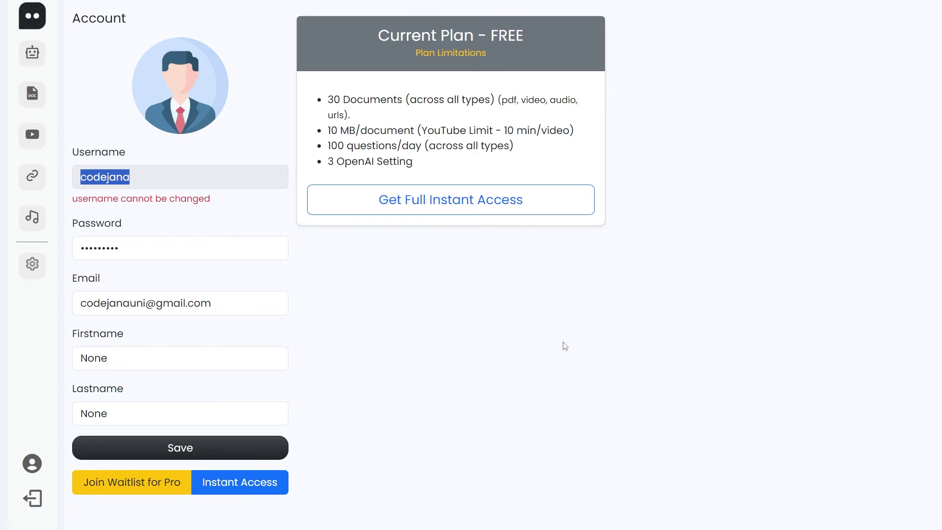
click(147, 251)
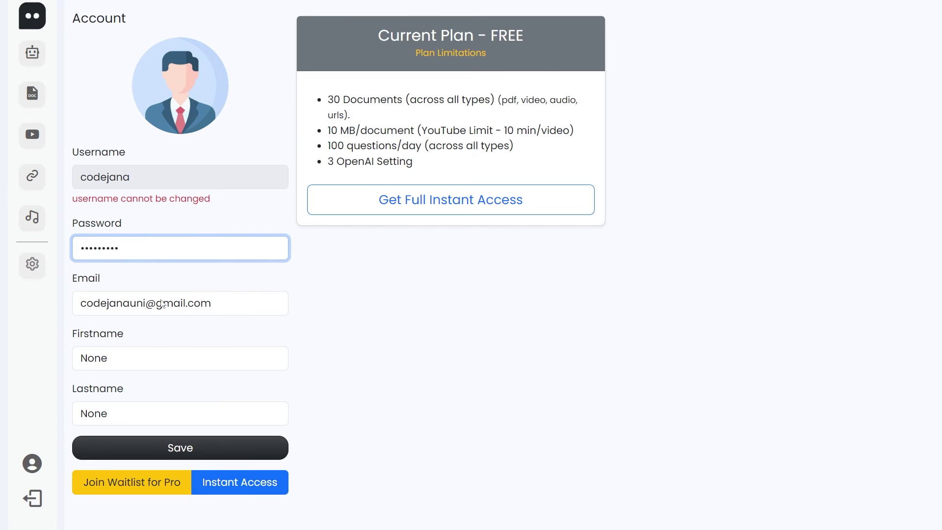
click(267, 303)
click(214, 356)
click(195, 408)
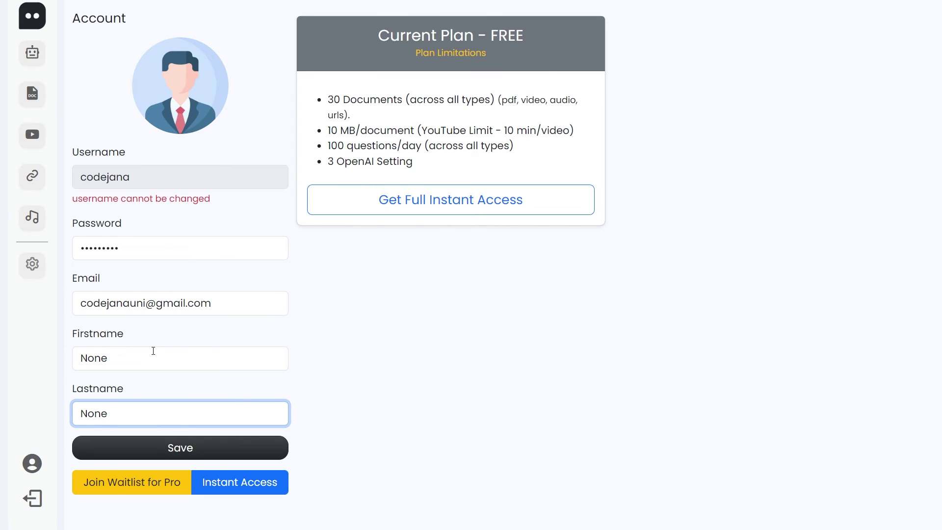
- Replace None with the account owner's first and last name and save the profile
double_click(119, 358)
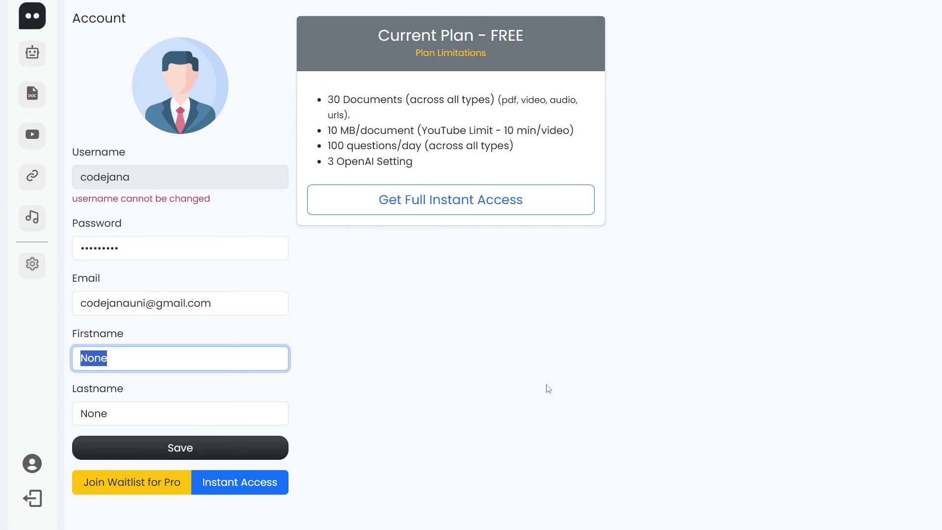
text(Code)
key(Tab)
text(Jana)
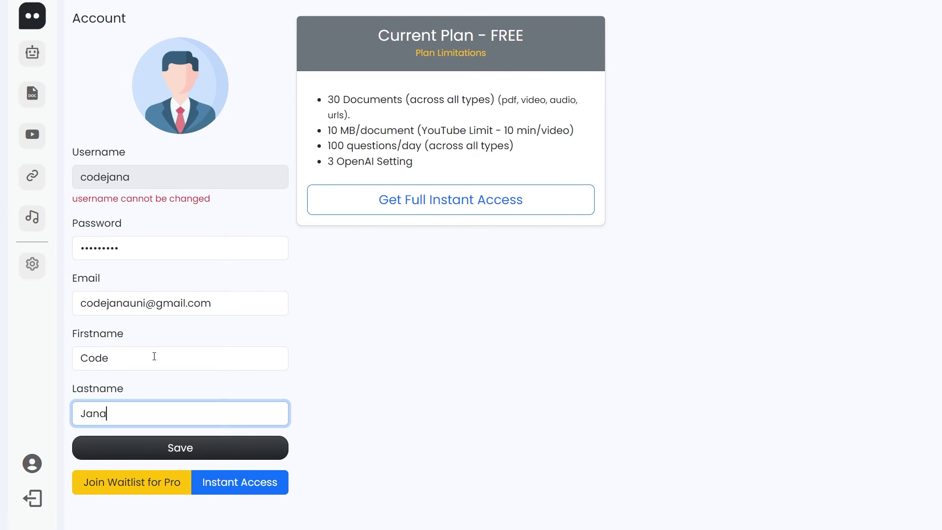
click(186, 447)
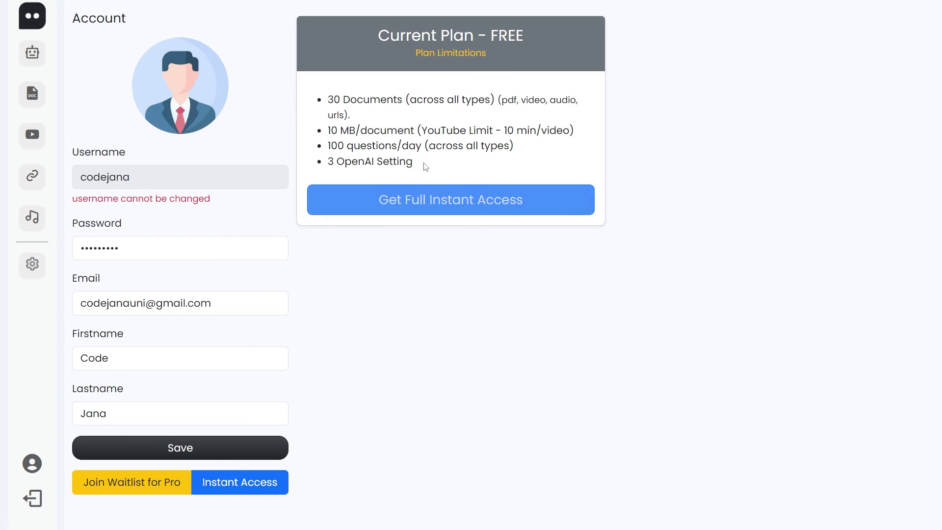
drag(426, 163, 329, 100)
click(390, 404)
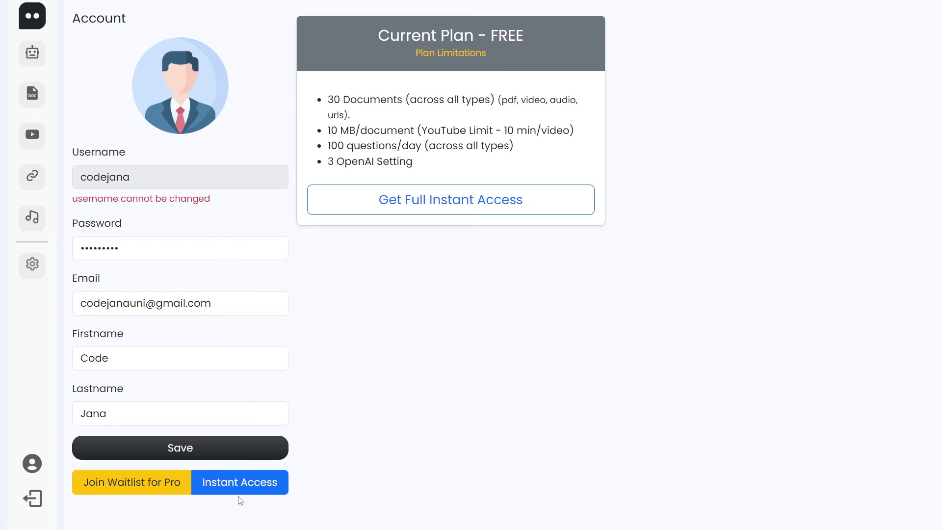
- Open the Instant Access plan details and review the $49 Personal plan's unlimited features
click(255, 482)
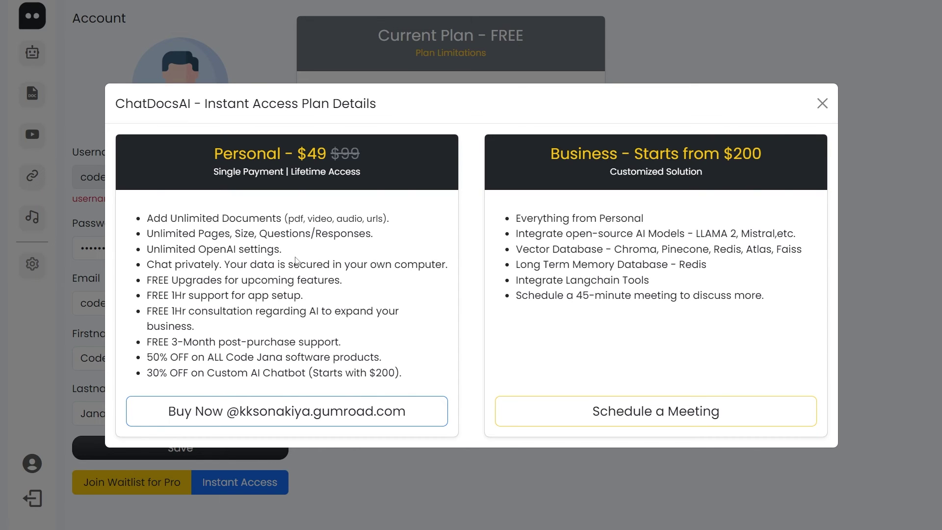
drag(297, 251, 147, 217)
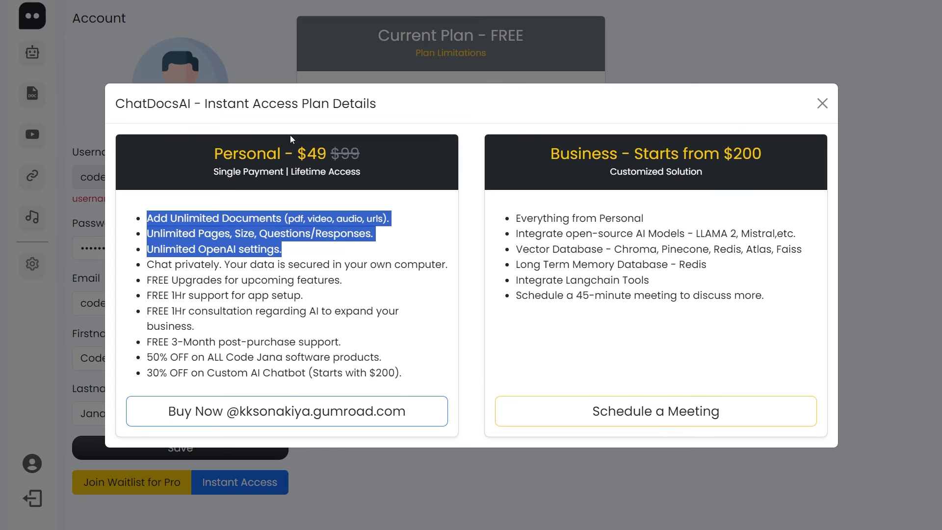
drag(307, 153, 327, 154)
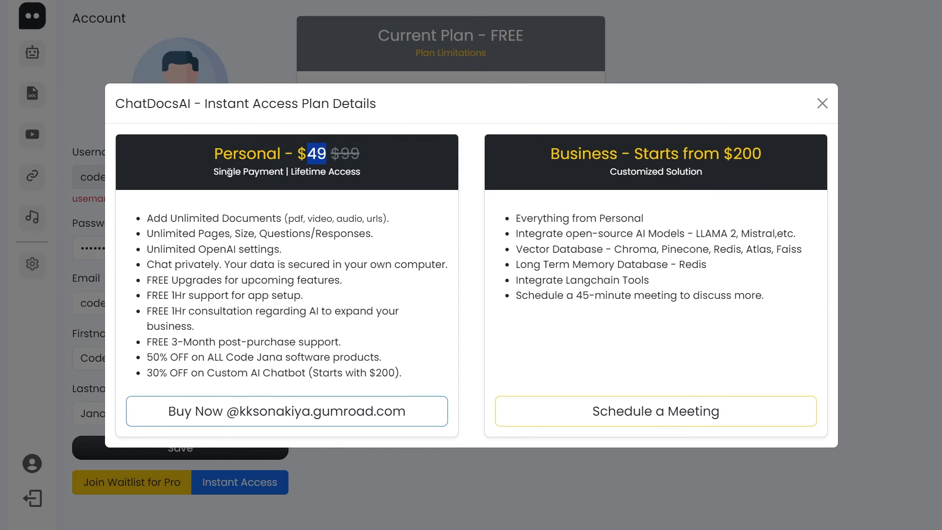
drag(297, 249, 144, 223)
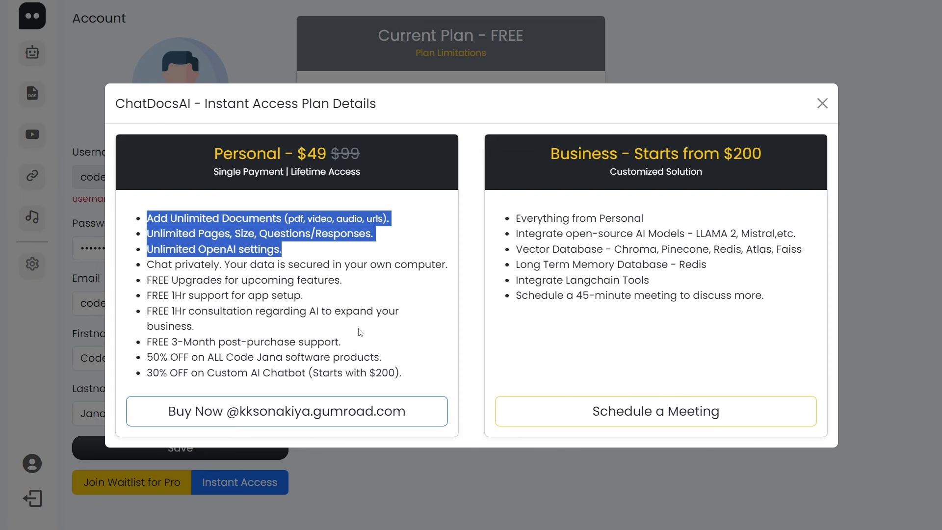
click(174, 264)
- Review the Personal plan's private chat, FREE Upgrades, support and discount lines, then the Business heading
drag(256, 264, 272, 259)
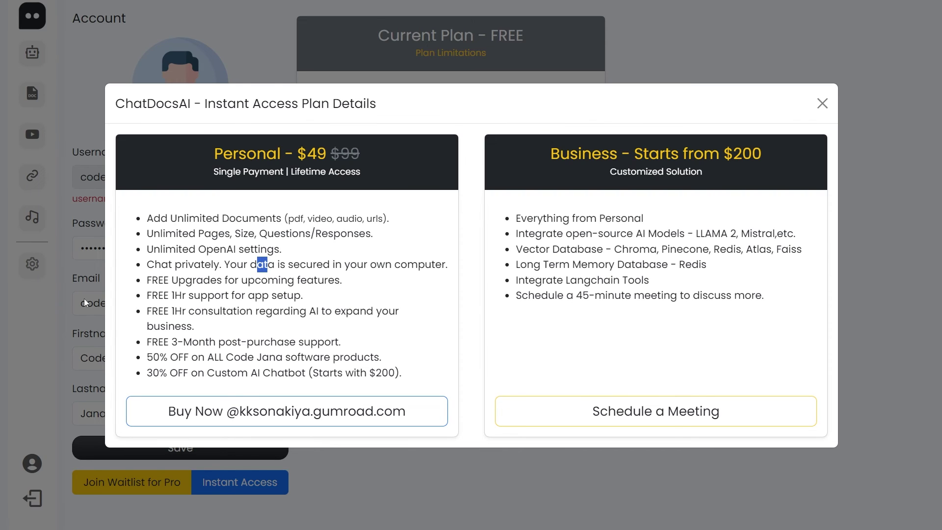
drag(145, 284, 354, 289)
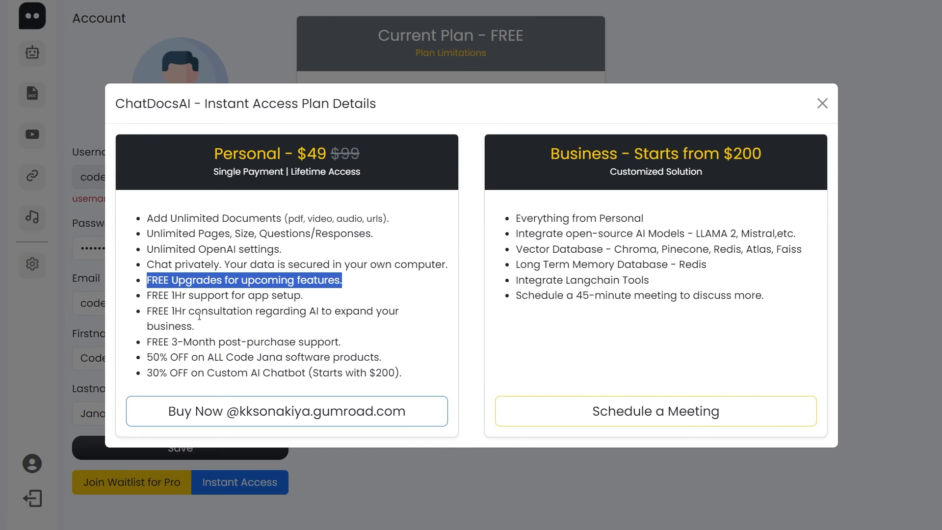
drag(146, 338, 431, 355)
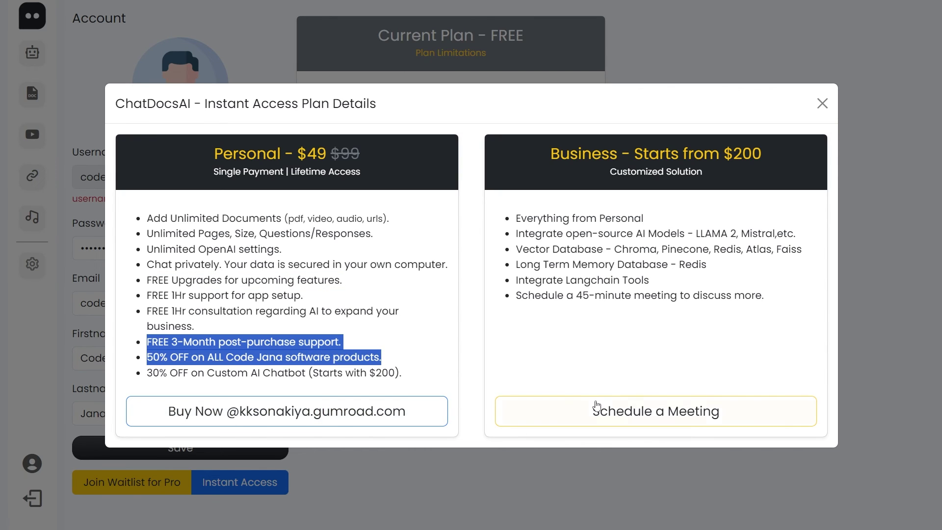
click(320, 369)
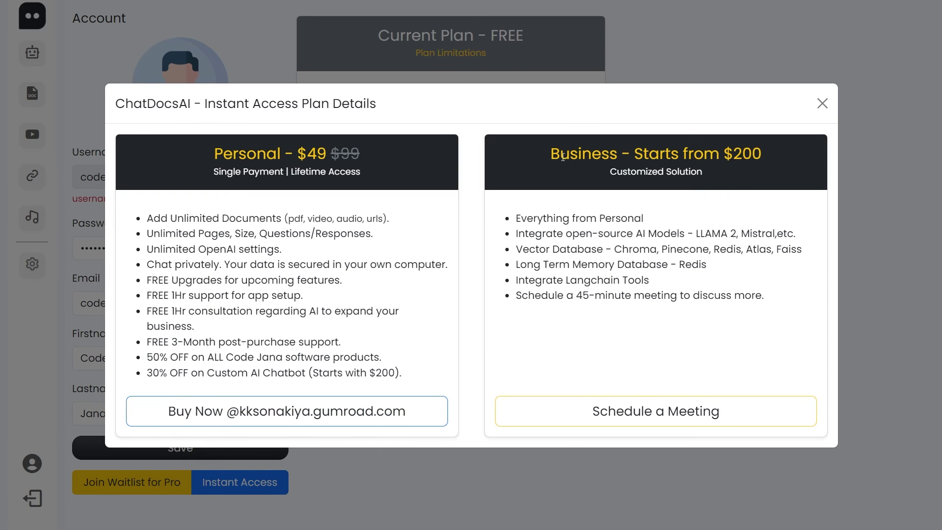
drag(563, 156, 601, 156)
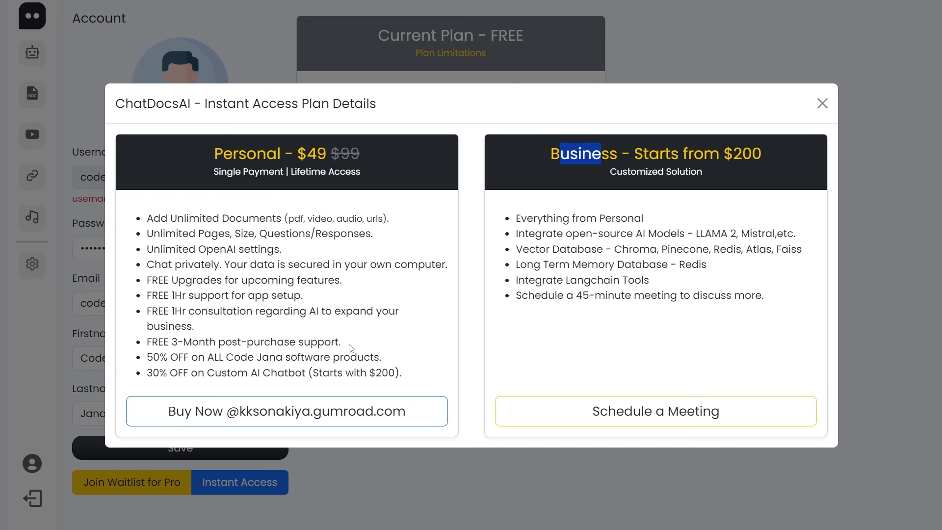
- Review the 30% chatbot offer, open-source AI models and Chroma, Faiss, Pinecone, Atlas vector databases
drag(147, 373, 183, 373)
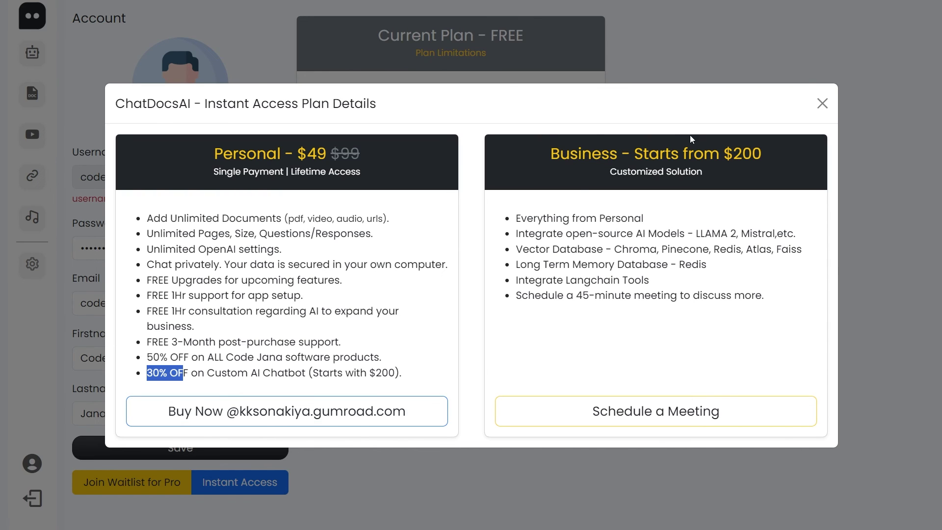
drag(705, 234, 535, 234)
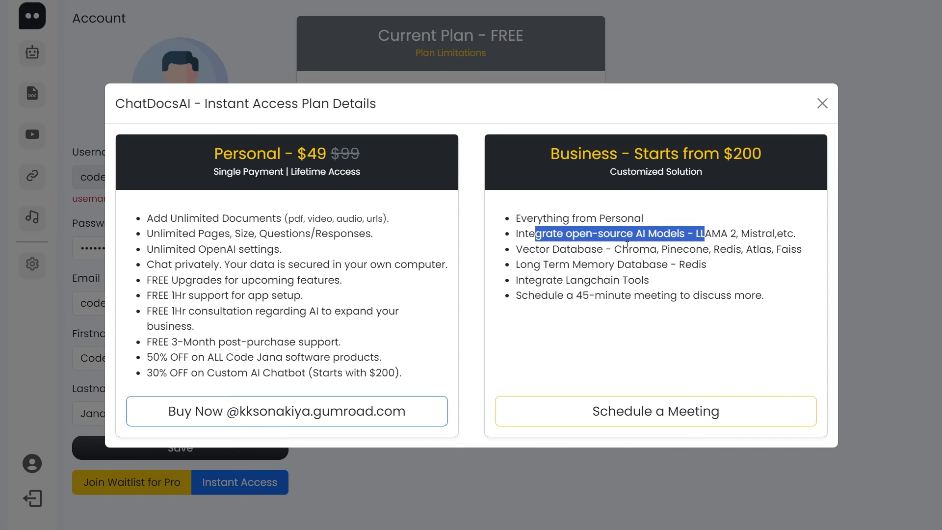
drag(551, 254, 726, 249)
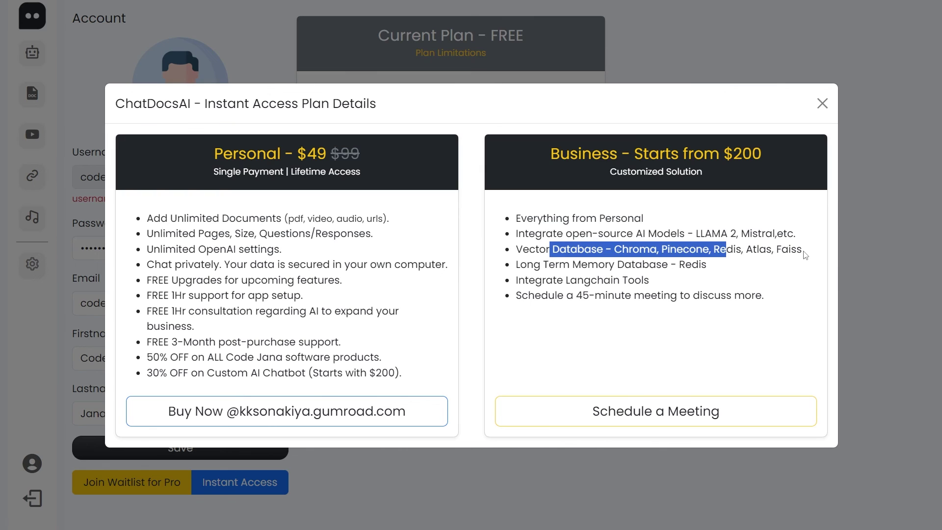
double_click(636, 250)
click(818, 260)
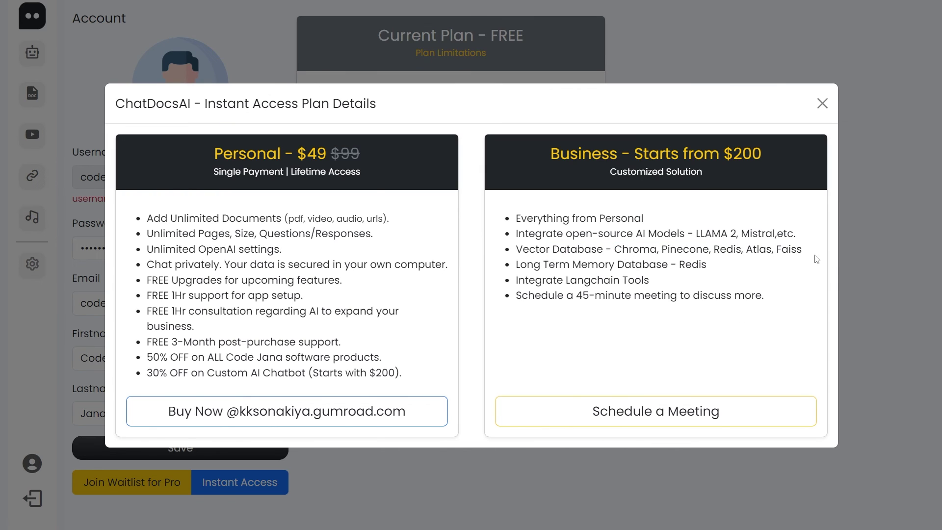
double_click(789, 249)
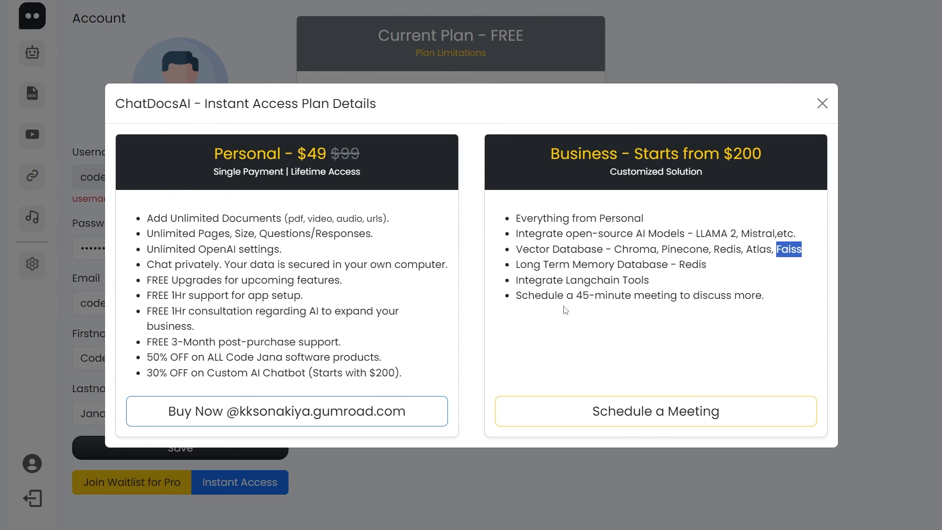
double_click(698, 249)
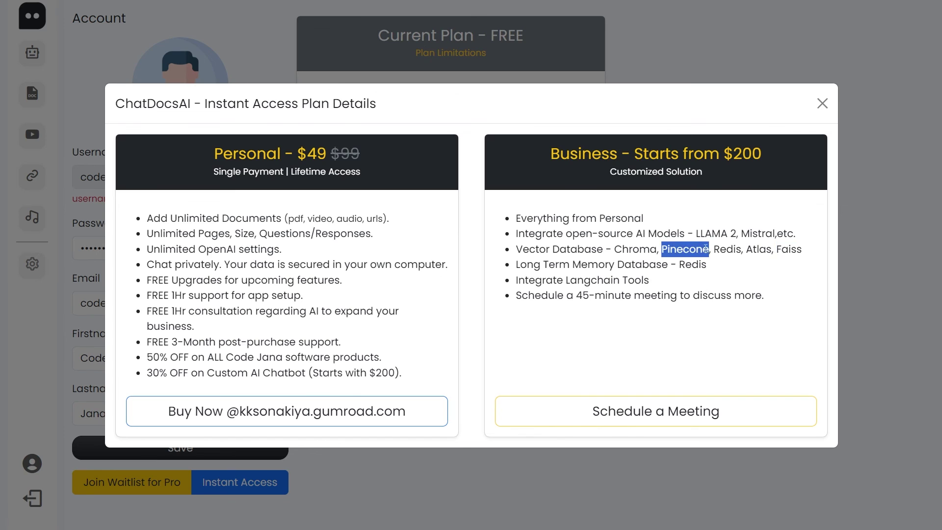
click(727, 249)
double_click(764, 249)
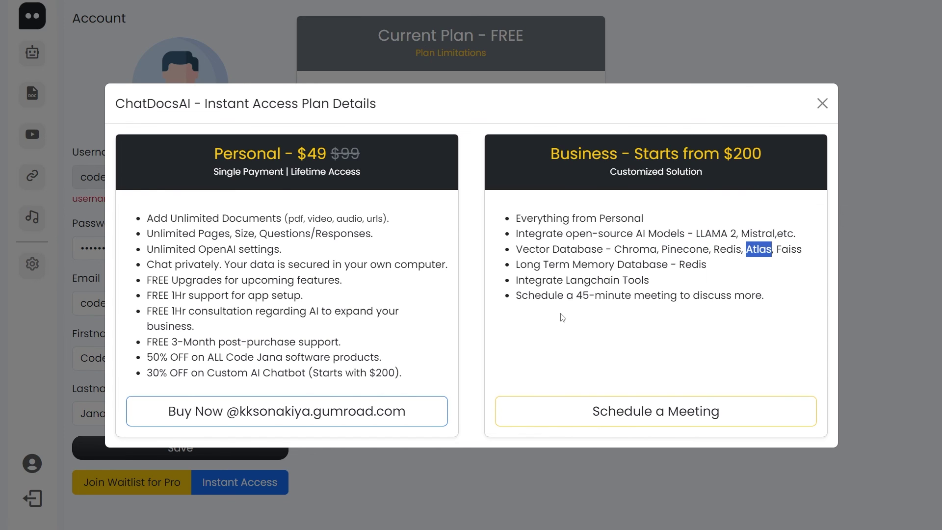
- Review the Redis long-term memory and Langchain Tools features, then close the plan details
drag(515, 264, 731, 267)
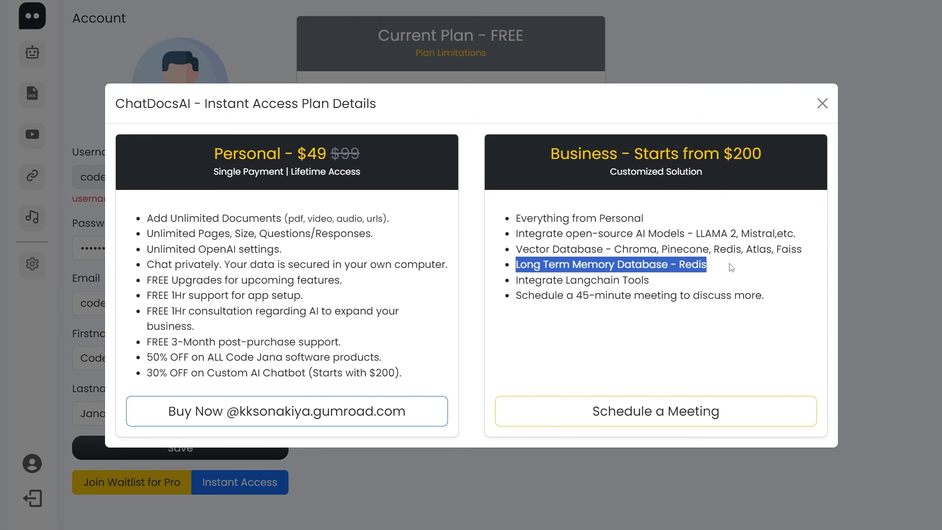
double_click(685, 264)
click(690, 265)
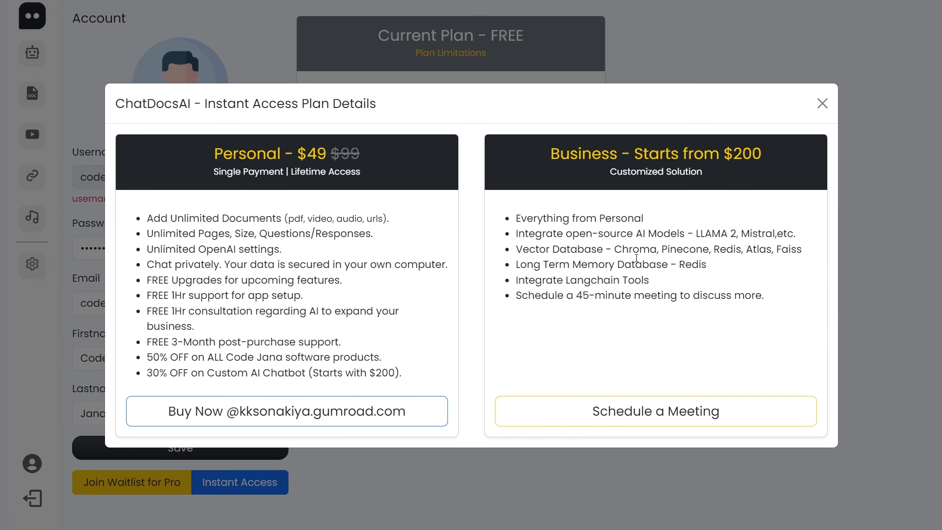
double_click(690, 265)
click(516, 278)
drag(518, 283, 670, 282)
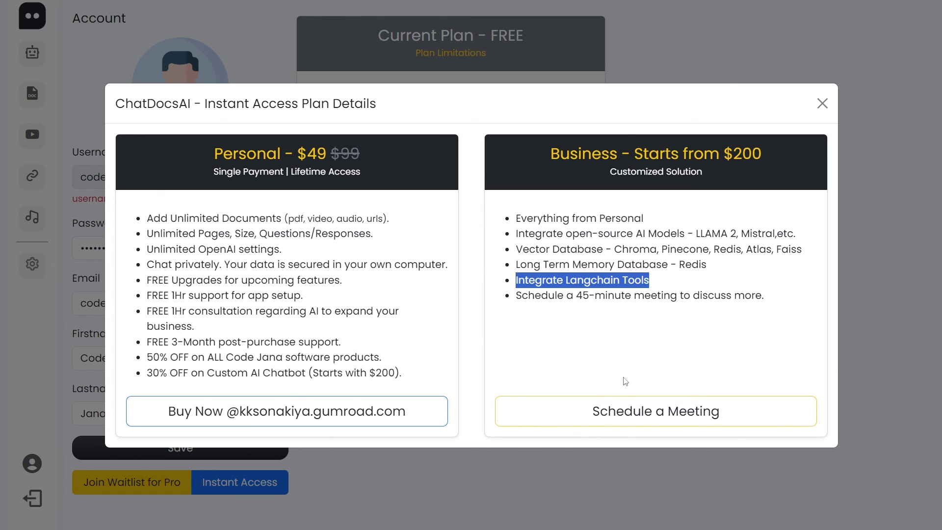
key(Escape)
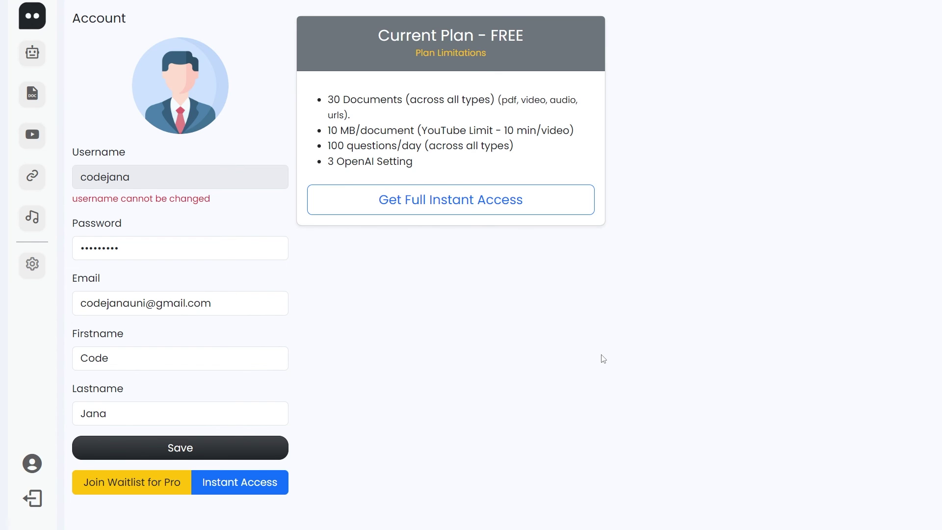